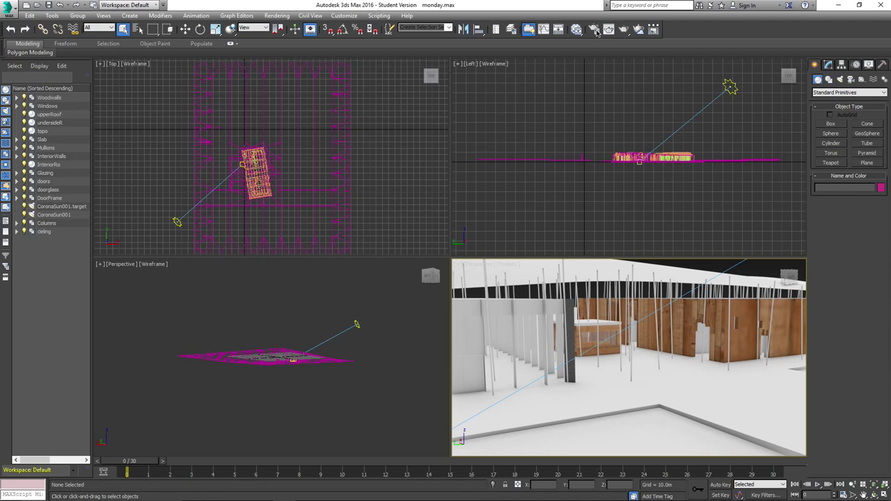
# Step: In Render Setup, confirm Corona 1.2.1 is the active renderer, then close the window
pyautogui.click(594, 29)
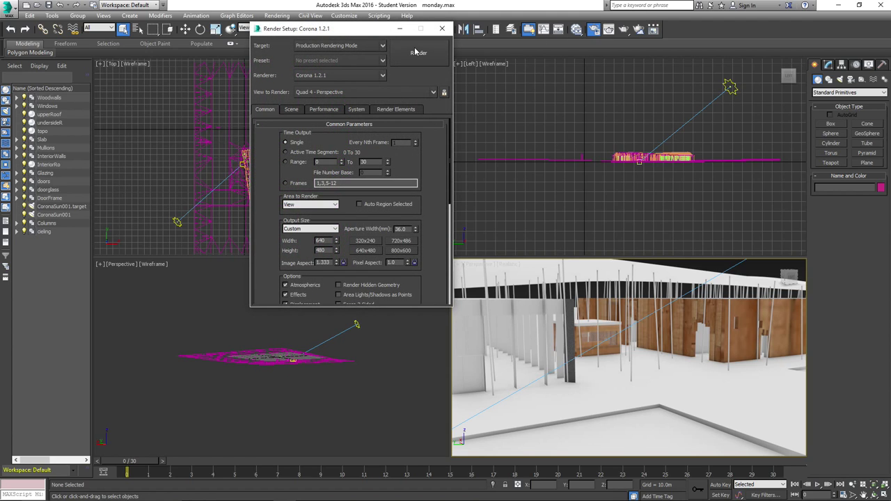
pyautogui.moveTo(335, 22); pyautogui.dragTo(343, 59)
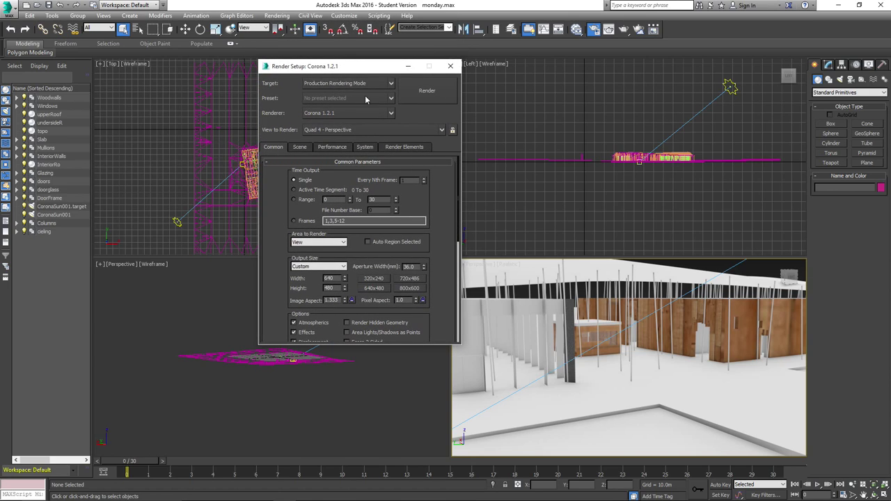
pyautogui.click(391, 113)
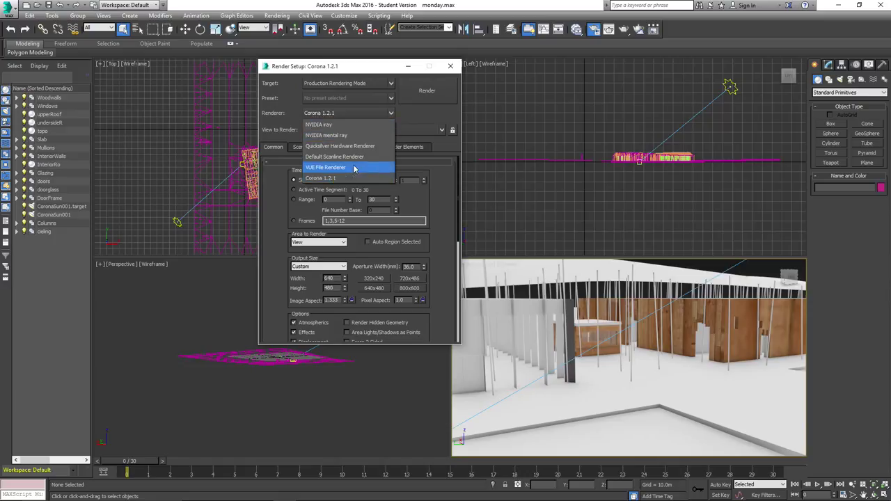
pyautogui.click(423, 117)
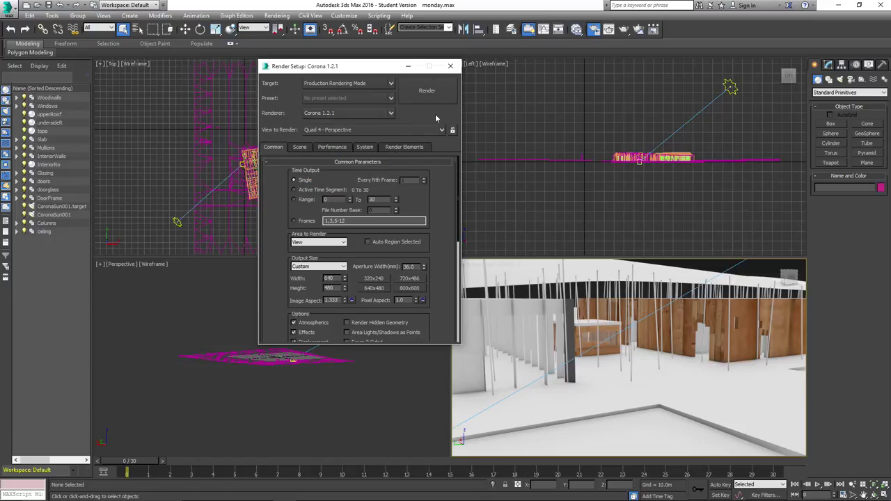
pyautogui.click(451, 67)
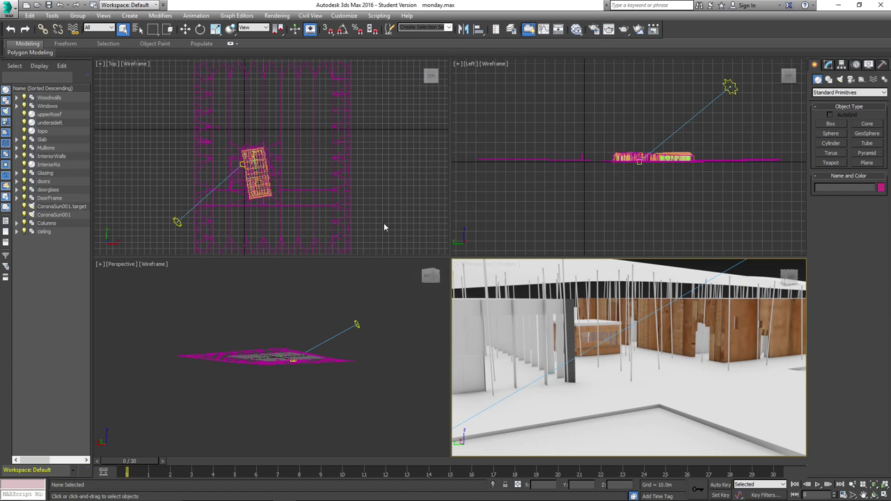
# Step: Make the Top viewport active and select all 16 scene objects
pyautogui.click(379, 179)
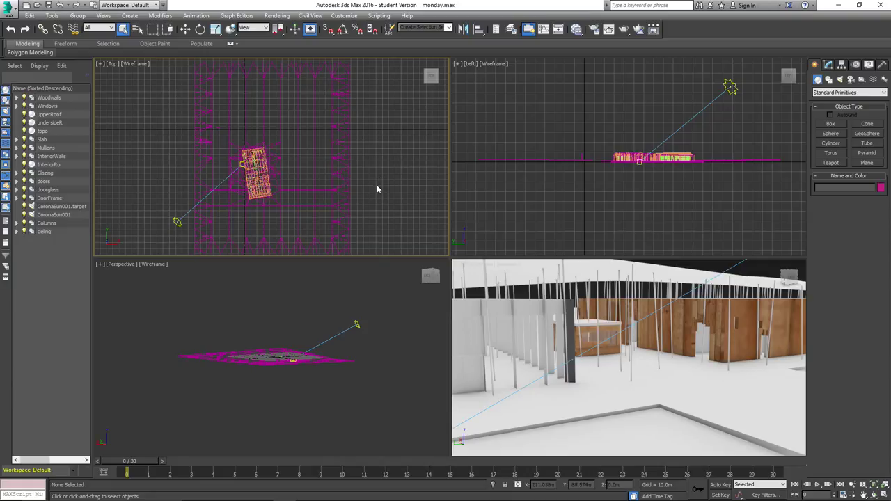
pyautogui.click(219, 234)
pyautogui.click(325, 228)
pyautogui.hotkey('ctrl', 'a')
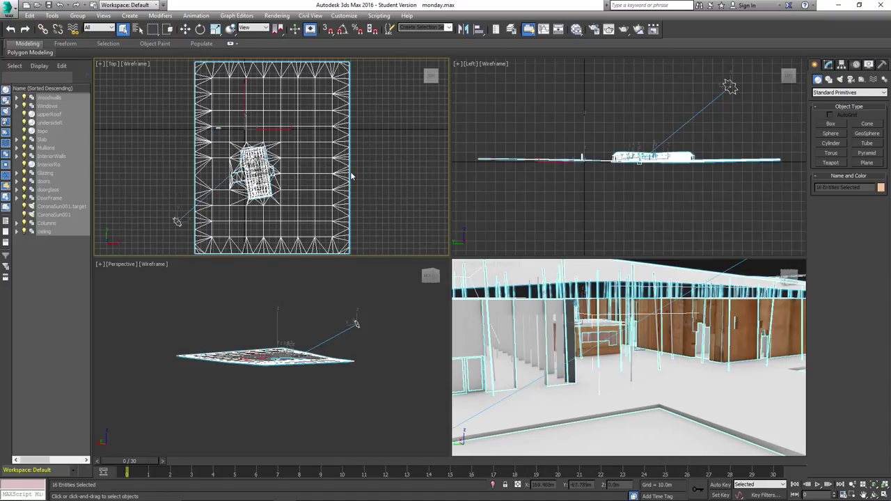
# Step: Run the CoronaConverter_v1.16 script from the CoronaRenderer folder, then close the converter
pyautogui.click(345, 16)
pyautogui.moveTo(380, 16)
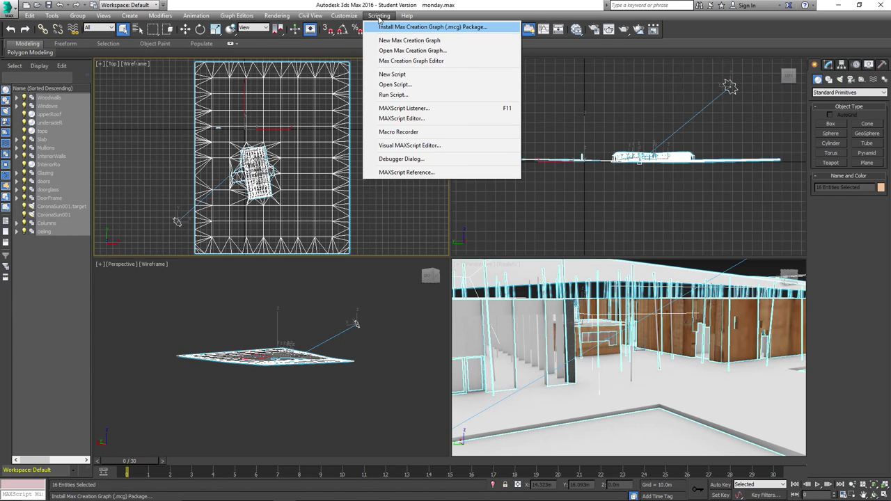
pyautogui.click(395, 95)
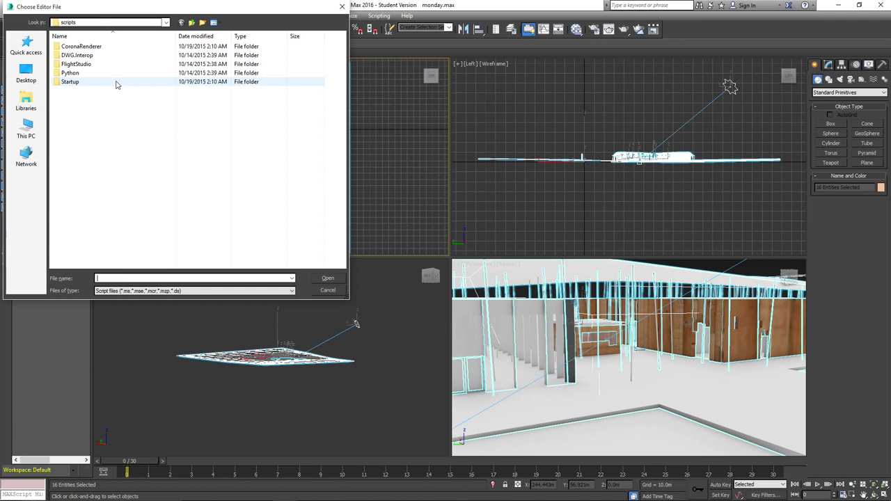
pyautogui.click(77, 48)
pyautogui.doubleClick(78, 50)
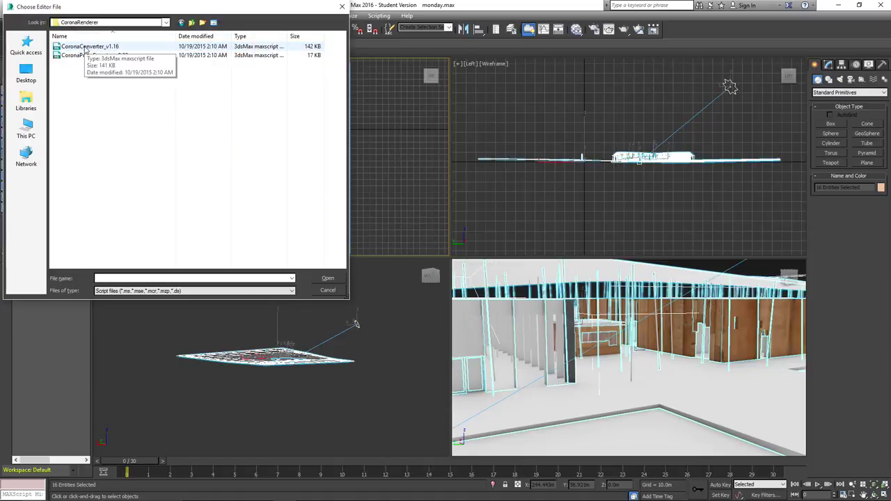
pyautogui.click(87, 47)
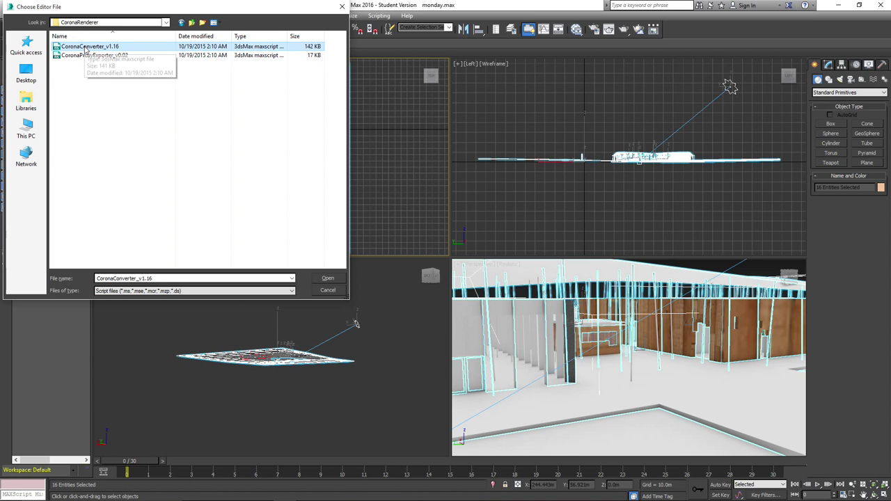
pyautogui.doubleClick(85, 48)
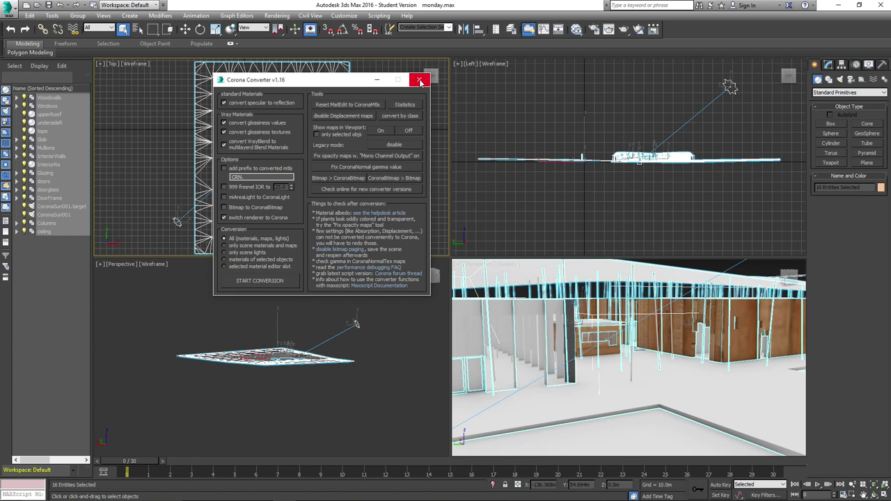
pyautogui.click(420, 81)
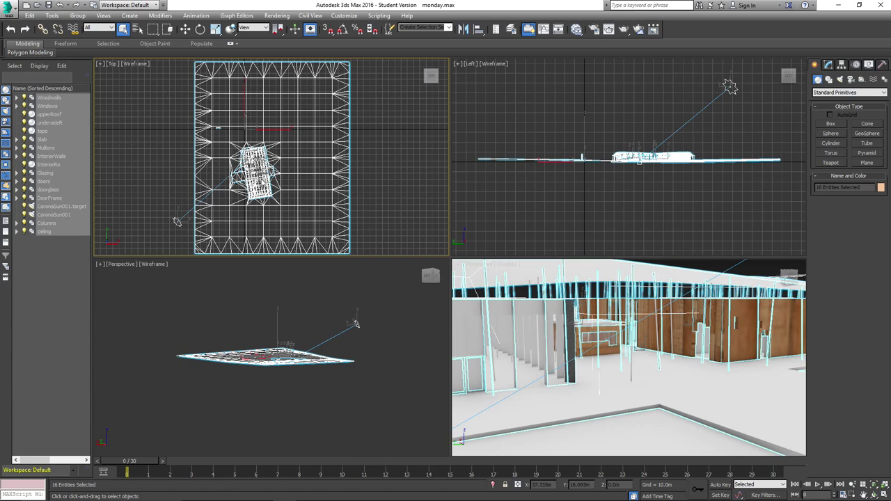
# Step: Clear the selection, then select CoronaSun001 and CoronaSun001.target and delete them
pyautogui.click(136, 122)
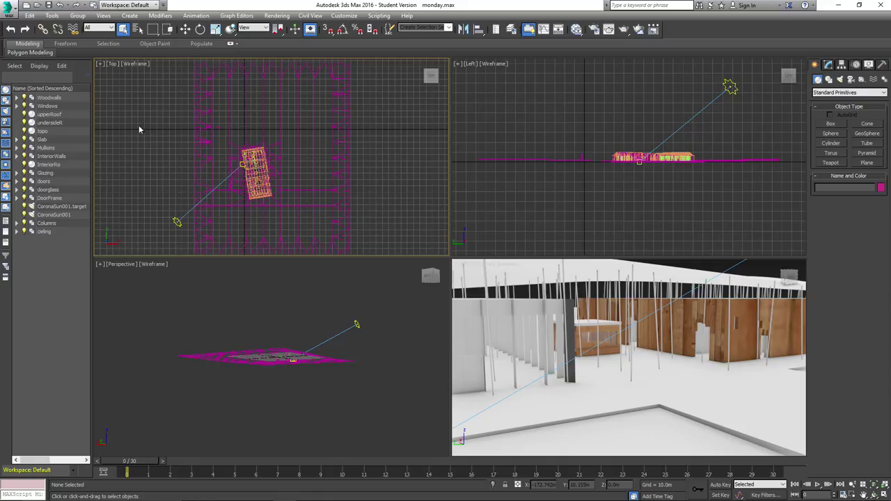
pyautogui.click(59, 206)
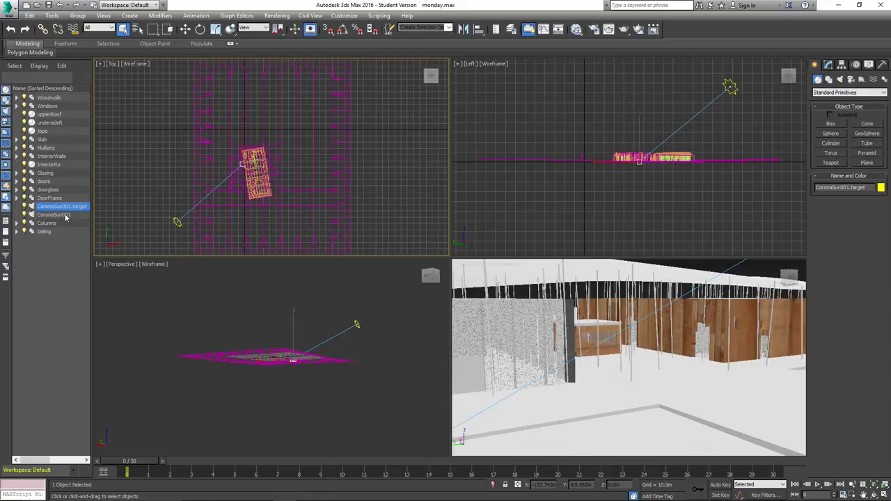
pyautogui.click(67, 216)
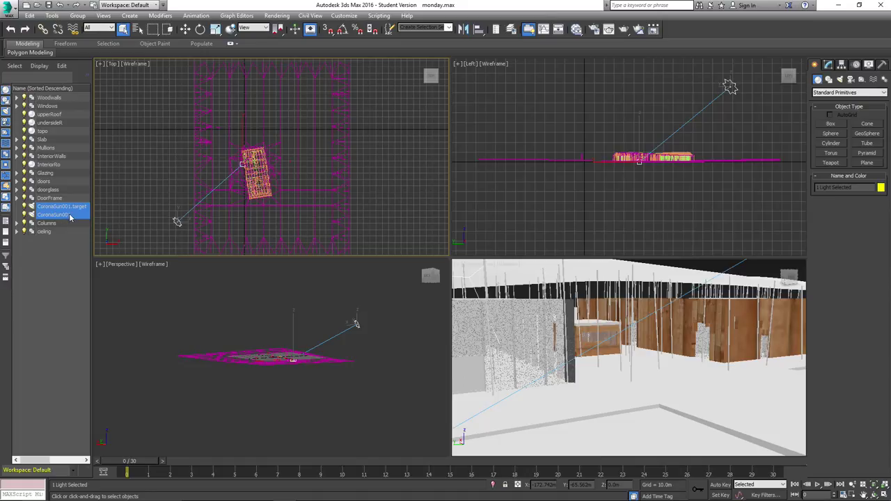
pyautogui.press('Delete')
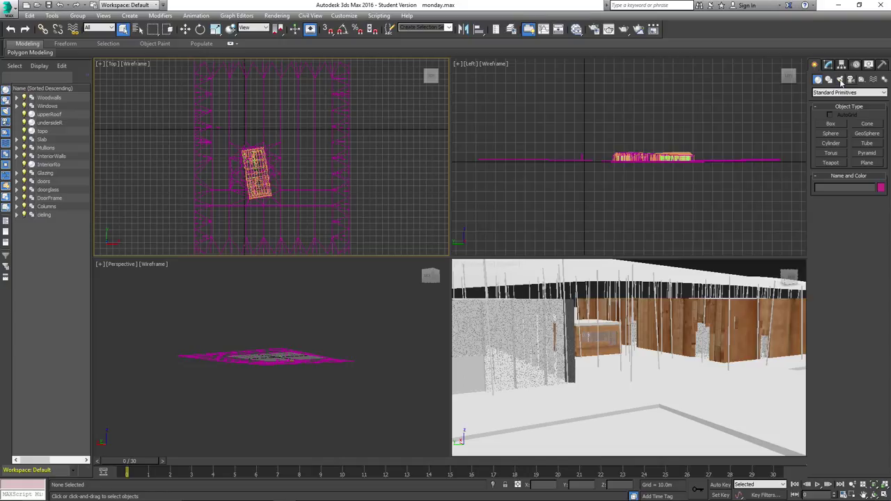
# Step: Create a targeted CoronaSun in the Top view, dragged from the lower left toward the building
pyautogui.click(841, 82)
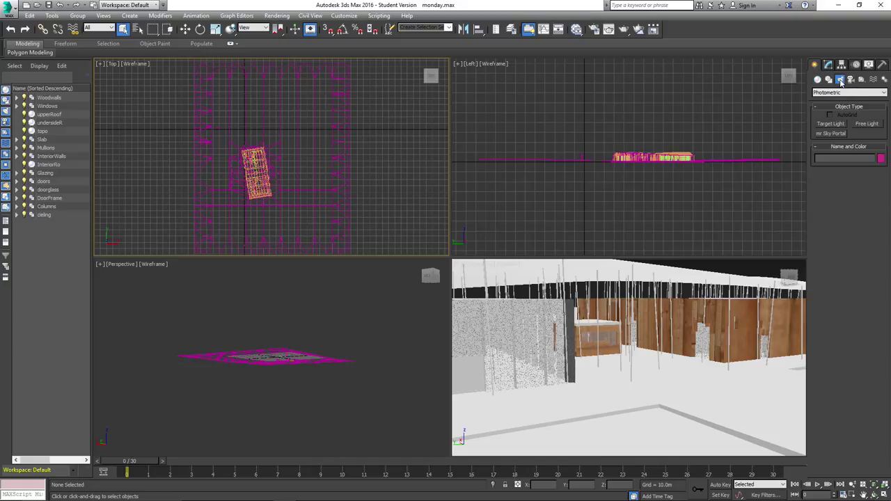
pyautogui.click(860, 97)
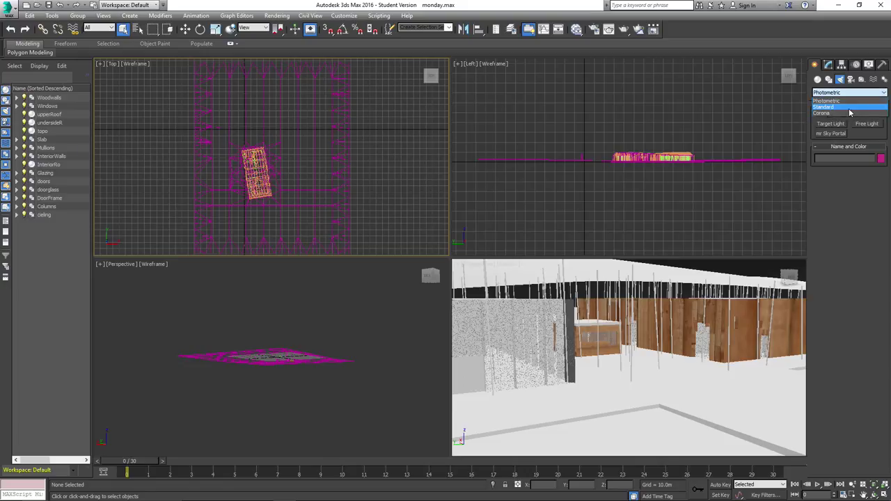
pyautogui.click(835, 114)
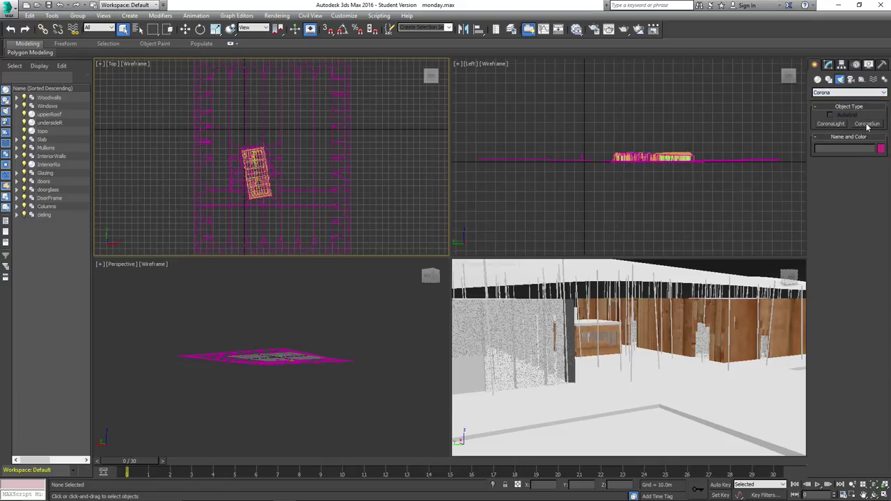
pyautogui.click(867, 124)
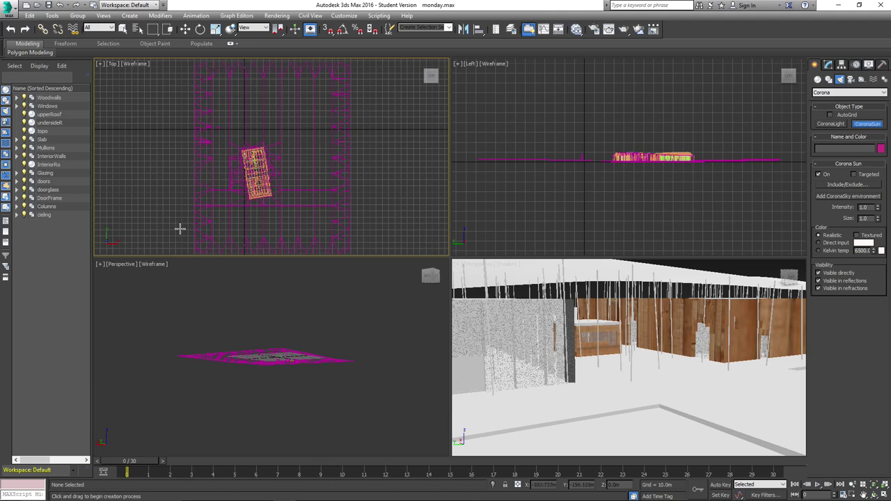
pyautogui.moveTo(179, 235); pyautogui.dragTo(238, 171)
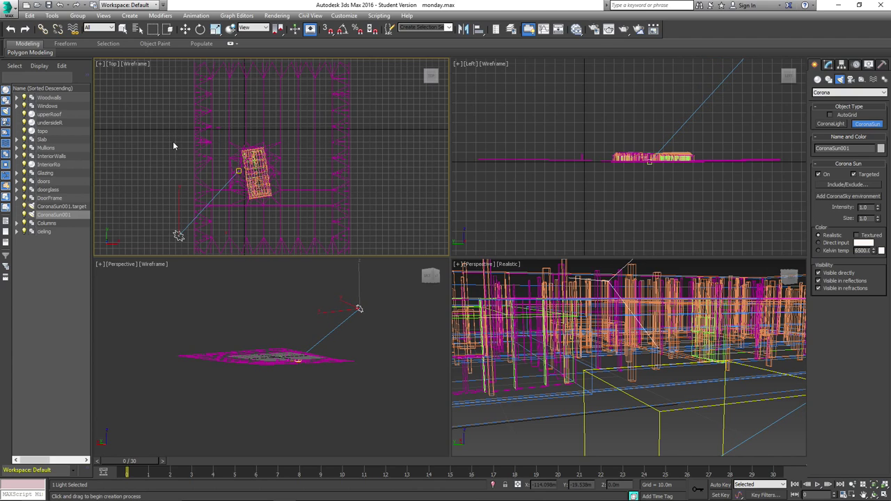
pyautogui.click(124, 31)
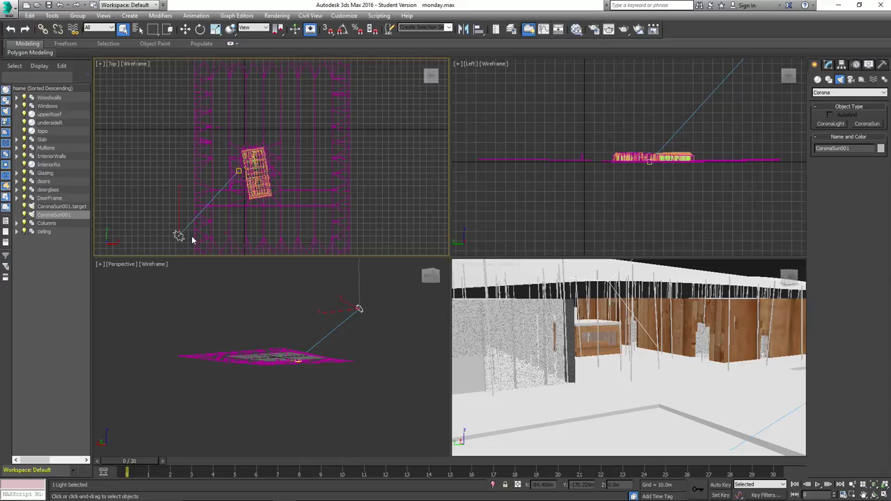
pyautogui.click(50, 217)
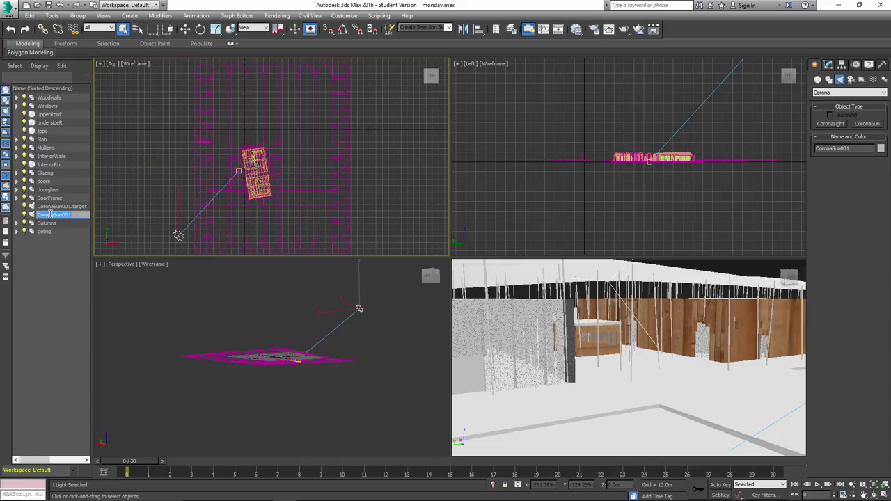
# Step: Keep the CoronaSun001 name, then decline replacing the existing CoronaSky environment in its parameters
pyautogui.click(81, 217)
pyautogui.press('Return')
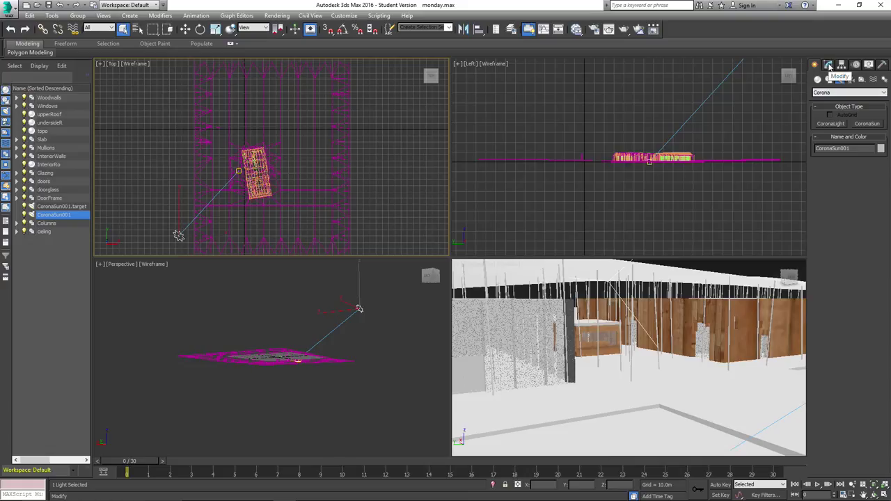
pyautogui.click(828, 65)
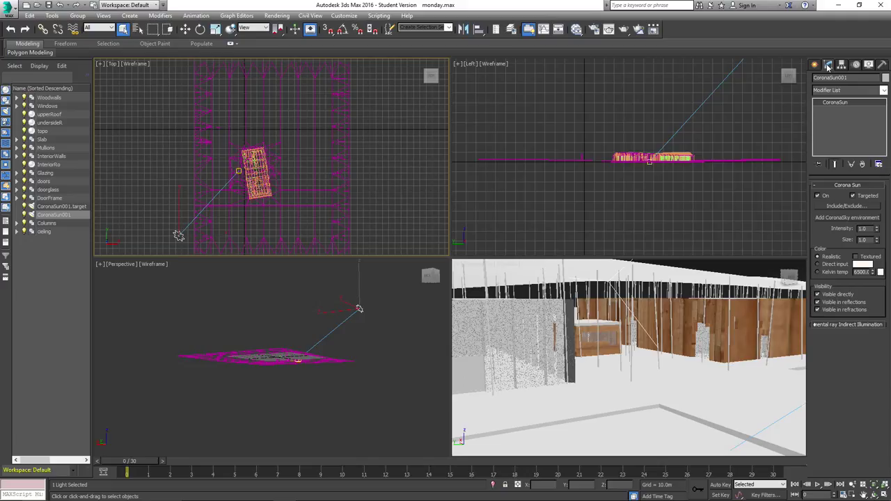
pyautogui.click(843, 218)
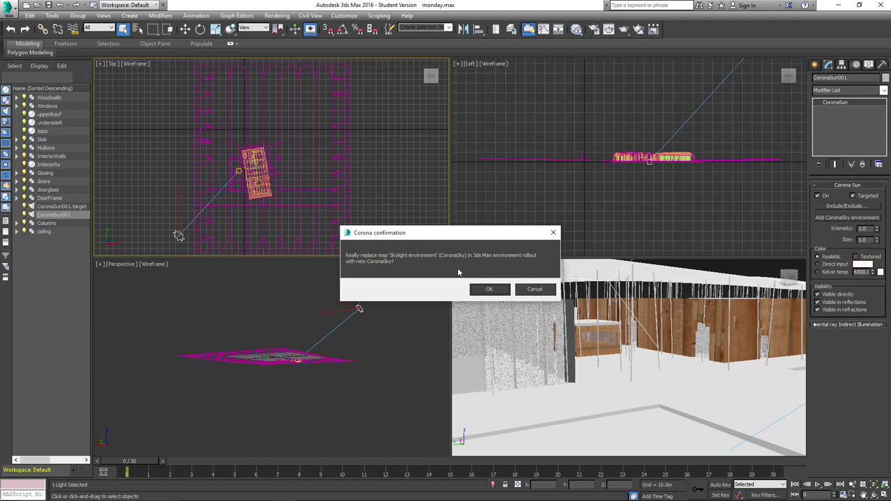
pyautogui.click(537, 290)
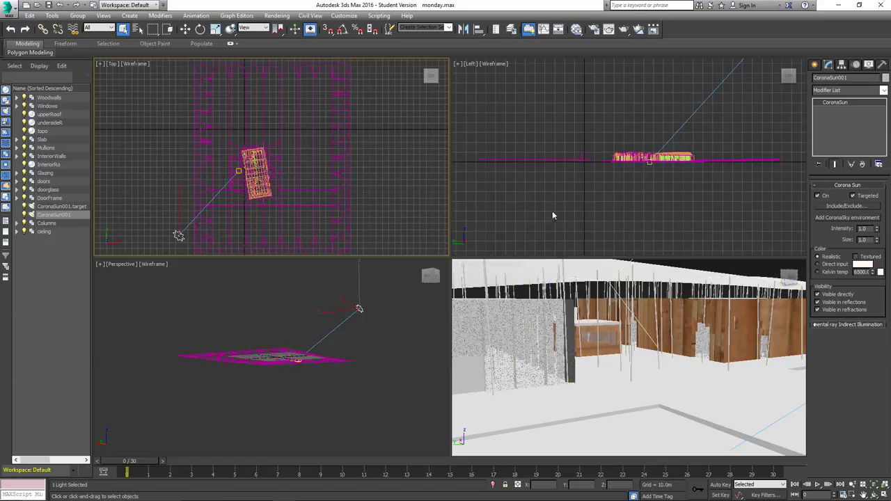
pyautogui.click(277, 16)
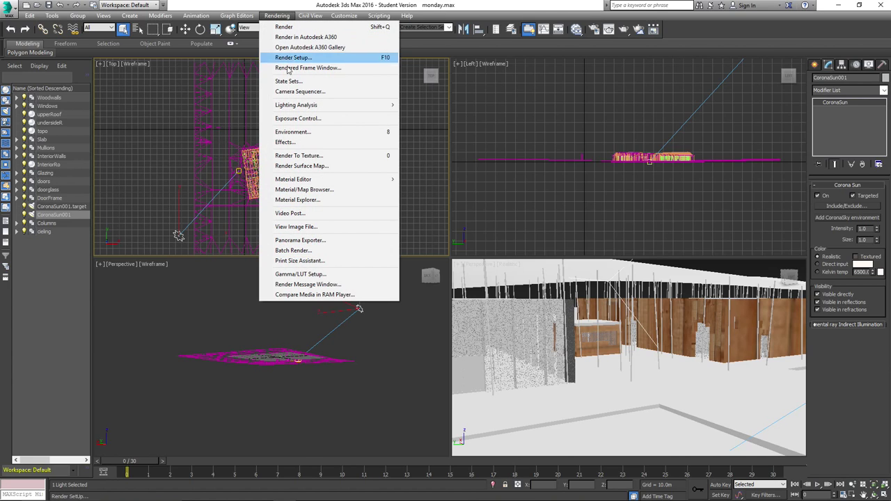
pyautogui.click(301, 131)
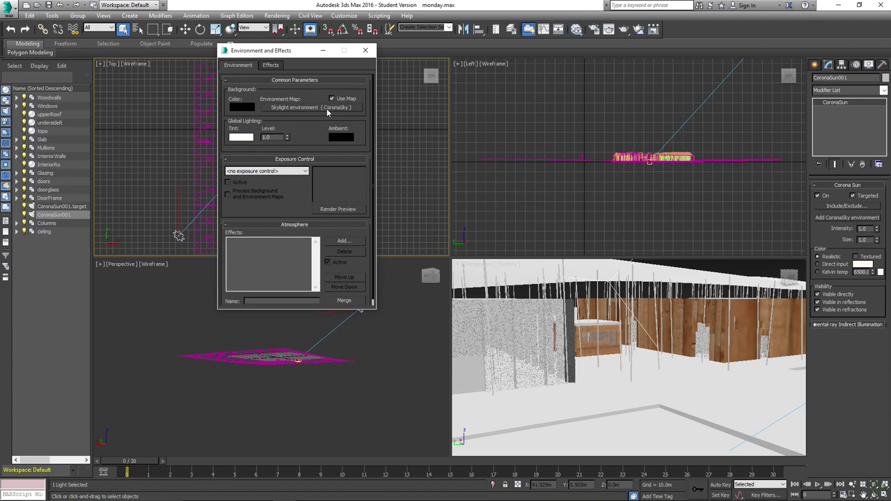
pyautogui.click(367, 53)
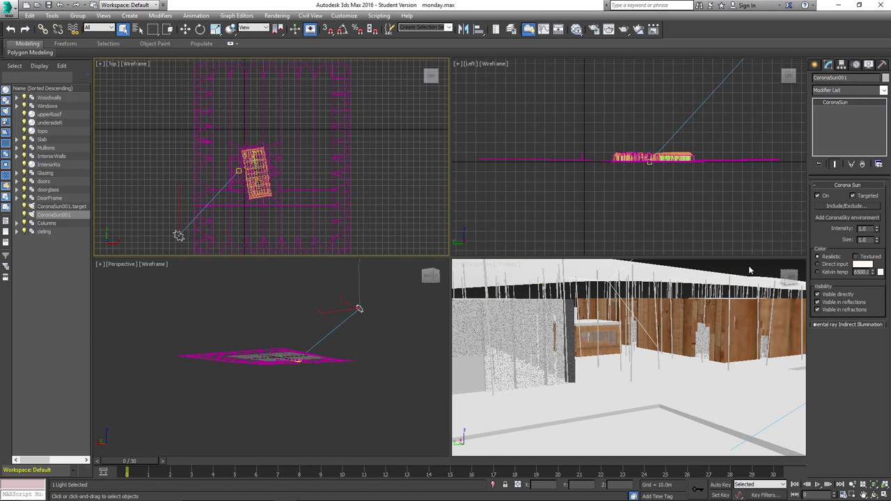
# Step: Deselect the sun, switch to a Perspective view of the building, and start a production render
pyautogui.click(748, 270)
pyautogui.press('p')
pyautogui.scroll(-3, 674, 337)
pyautogui.scroll(3, 674, 337)
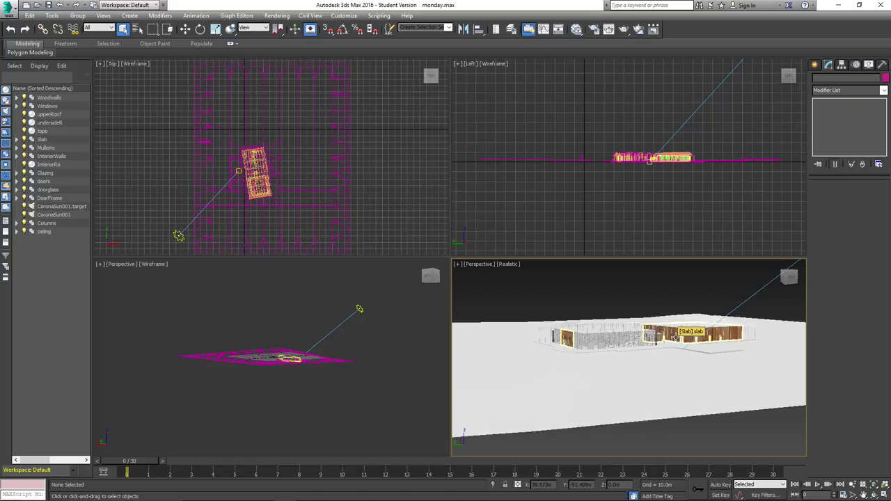
pyautogui.scroll(5, 674, 337)
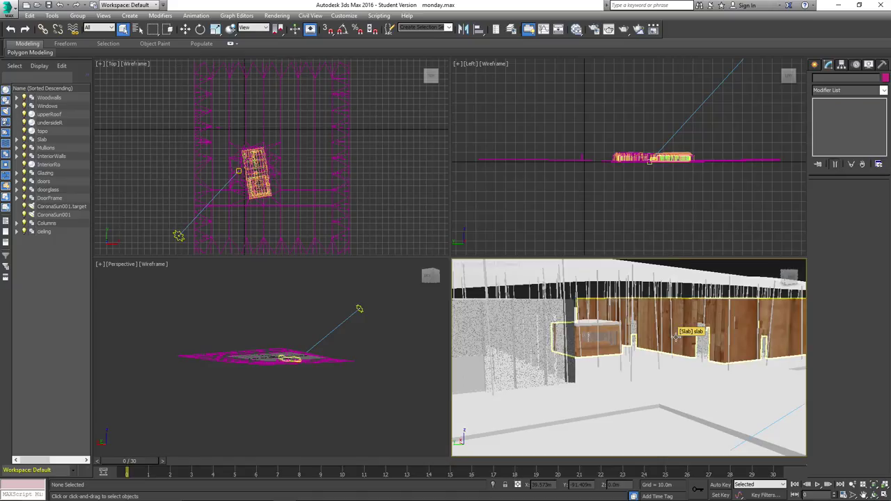
pyautogui.scroll(-5, 675, 336)
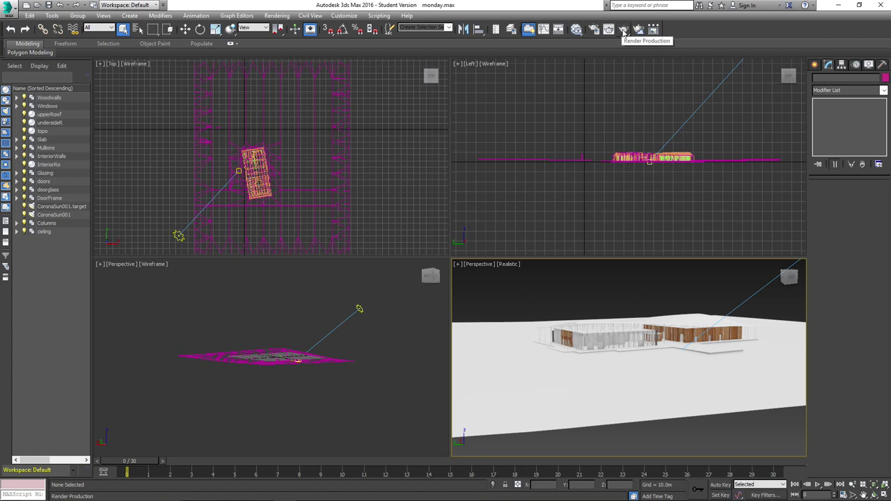
pyautogui.click(624, 30)
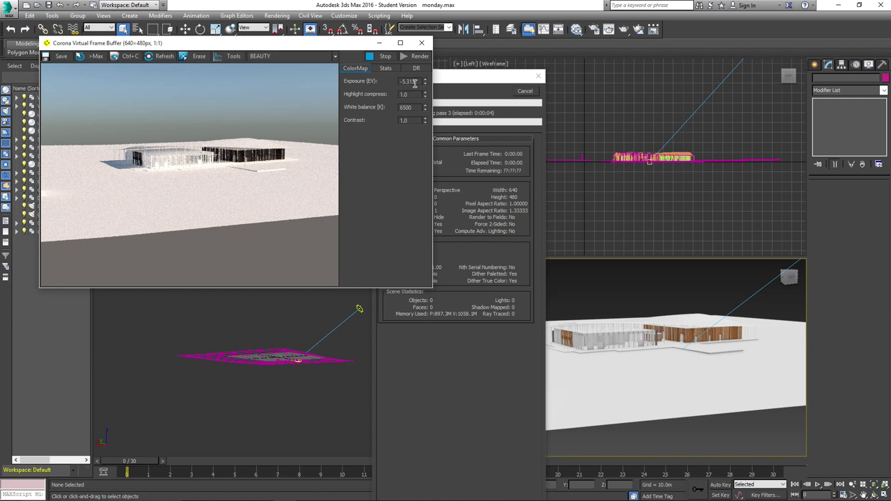
# Step: Set the frame buffer exposure to -5 EV, stop the render, and close the buffer
pyautogui.click(384, 82)
pyautogui.write('0')
pyautogui.press('Return')
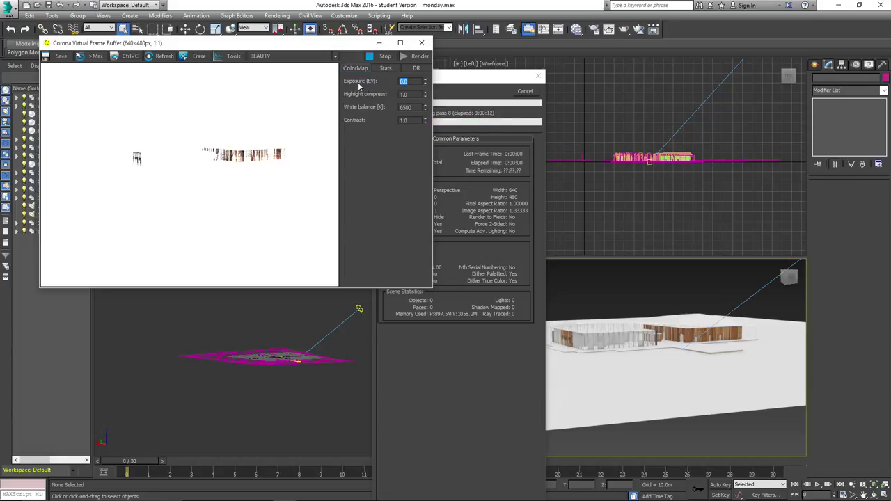
pyautogui.click(411, 82)
pyautogui.moveTo(411, 83); pyautogui.dragTo(393, 85)
pyautogui.write('1')
pyautogui.press('BackSpace')
pyautogui.write('-5')
pyautogui.press('Return')
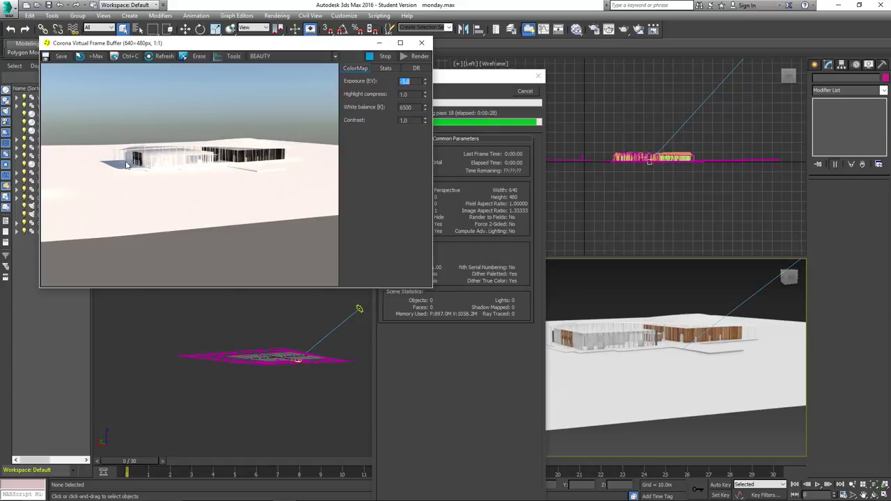
pyautogui.click(383, 57)
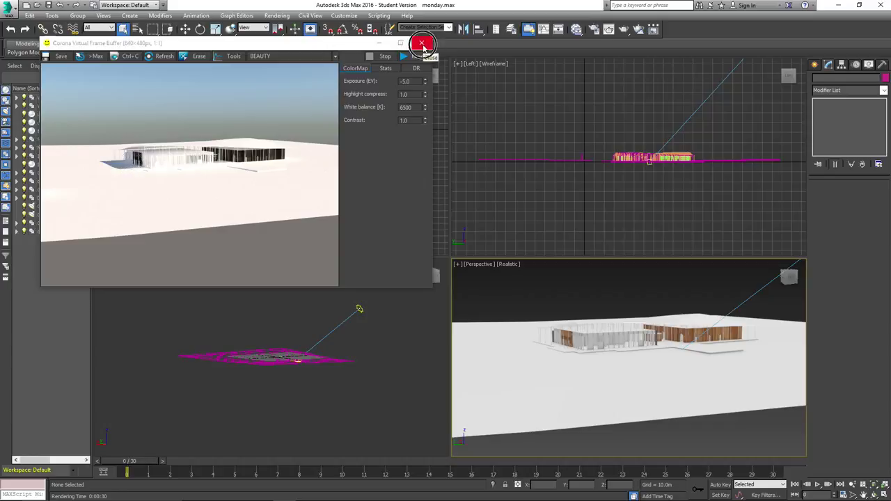
pyautogui.click(423, 43)
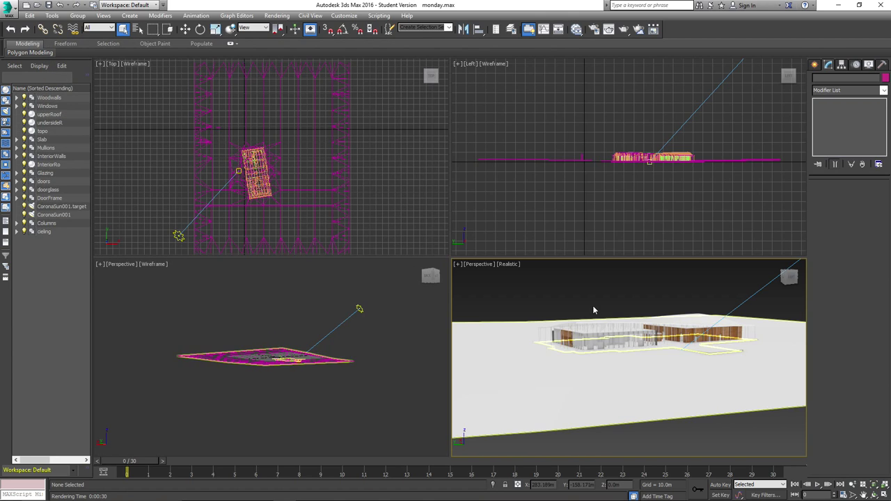
pyautogui.scroll(5, 685, 340)
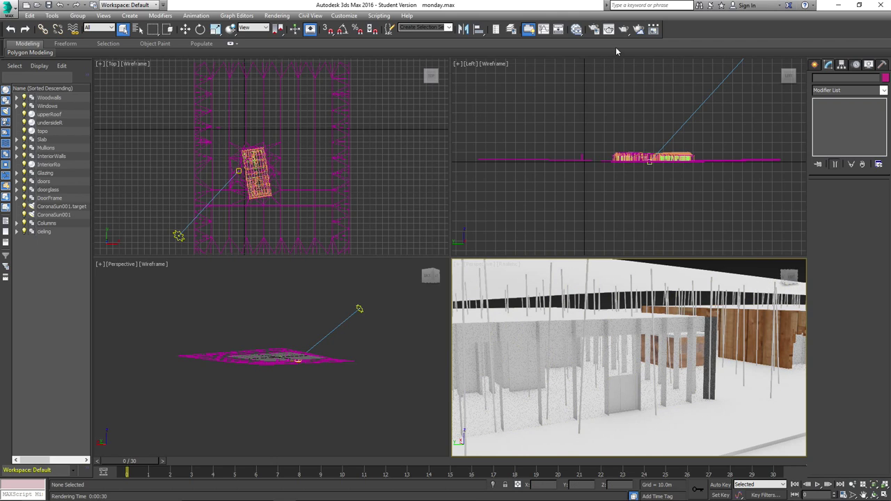
# Step: Render the close-up facade view, lower its exposure to -5.935 EV, and close the buffer
pyautogui.click(624, 30)
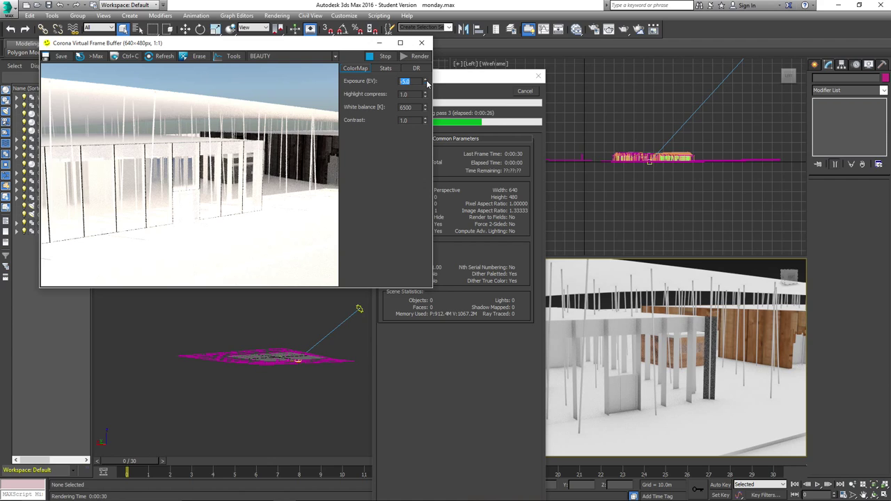
pyautogui.click(426, 85)
pyautogui.moveTo(426, 88); pyautogui.dragTo(429, 123)
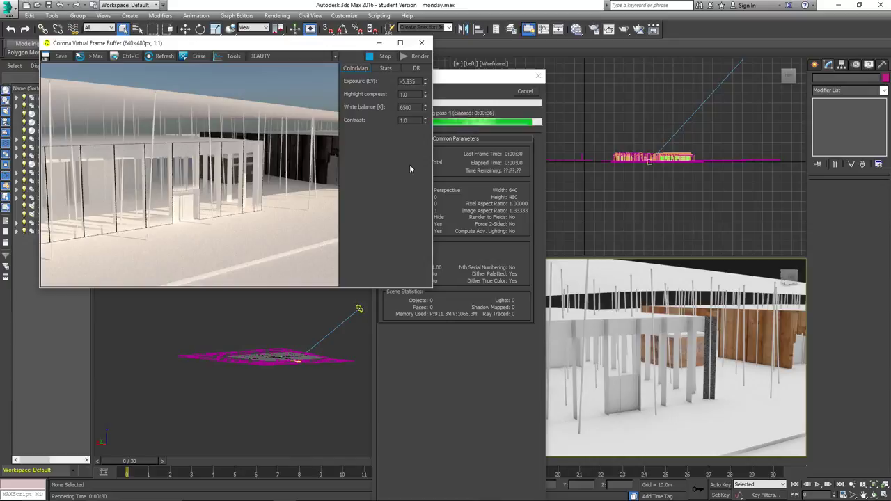
pyautogui.click(422, 43)
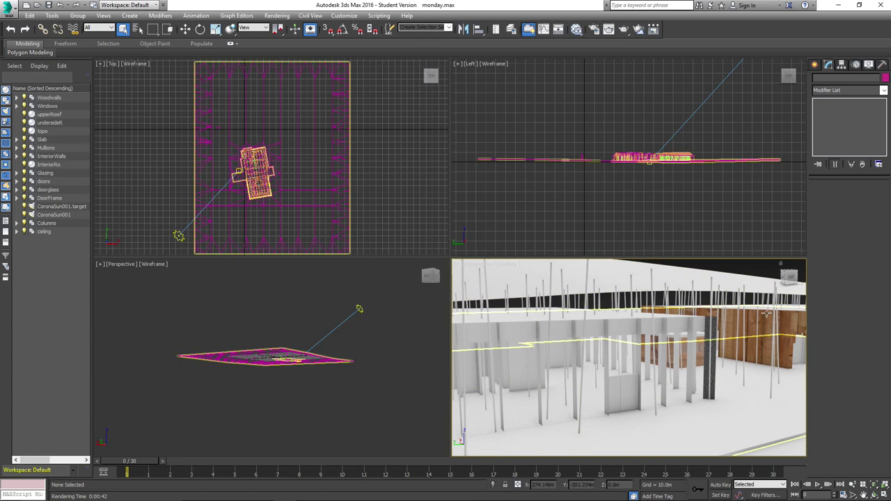
# Step: Open and enlarge the Slate Material Editor, then select the curtain-wall CoronaMtl node in the glass view
pyautogui.click(577, 30)
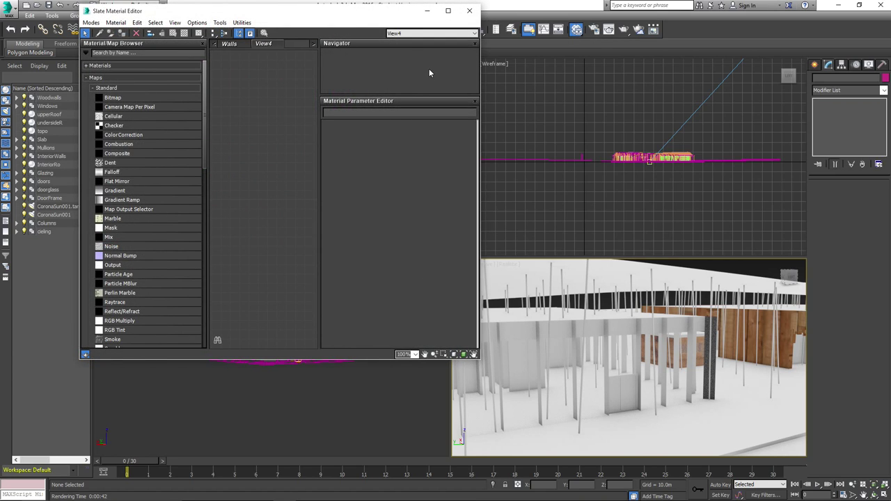
pyautogui.moveTo(327, 13); pyautogui.dragTo(289, 14)
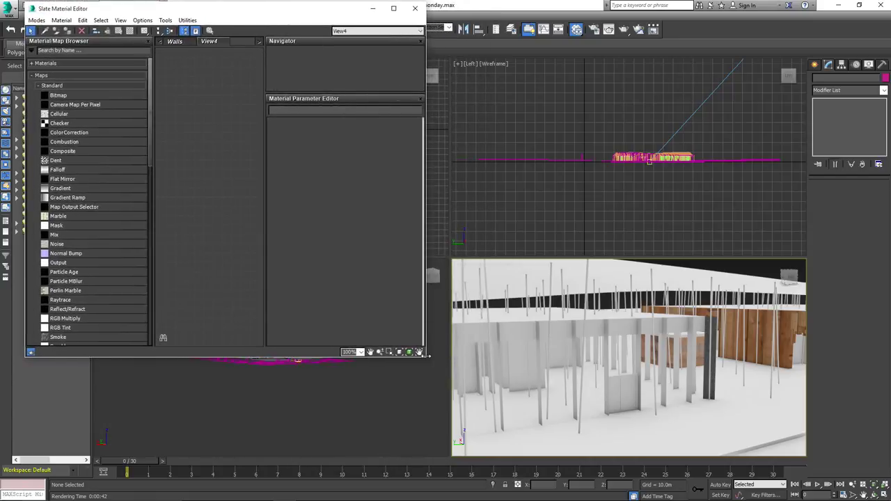
pyautogui.moveTo(427, 359); pyautogui.dragTo(426, 357)
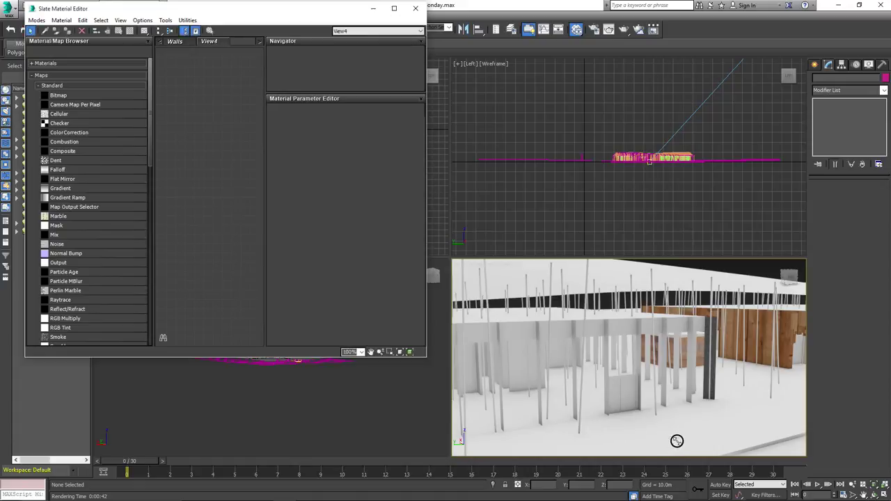
pyautogui.moveTo(677, 441); pyautogui.dragTo(235, 276)
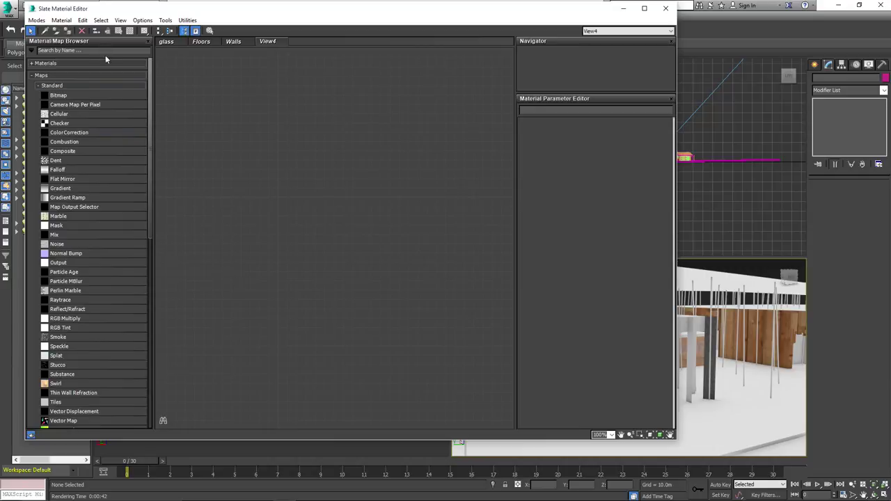
pyautogui.click(170, 43)
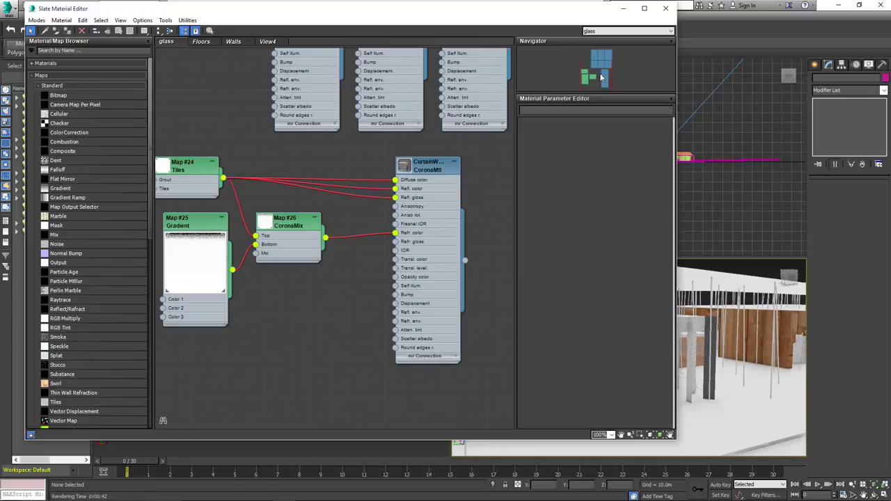
pyautogui.moveTo(603, 77); pyautogui.dragTo(596, 74)
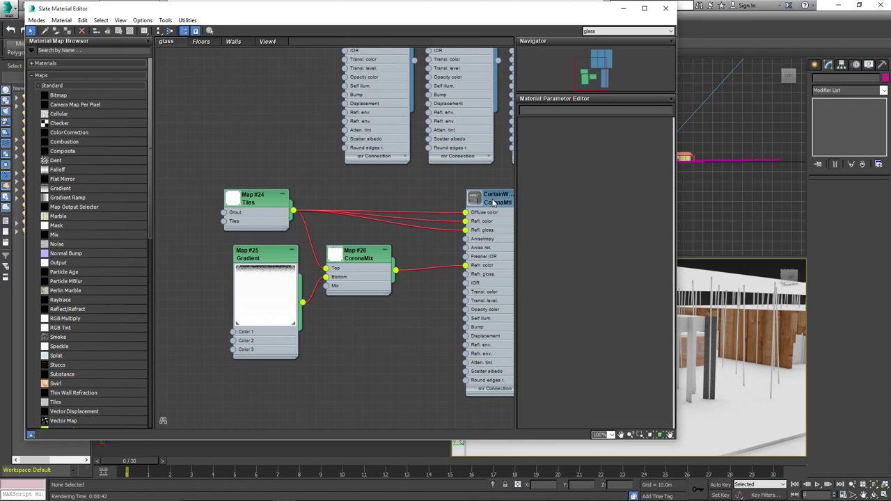
pyautogui.click(493, 202)
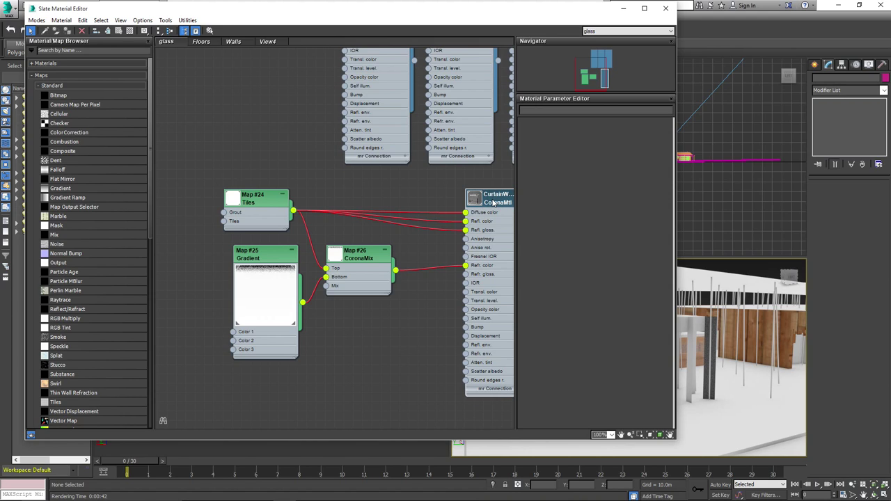
# Step: Load CurtainWallGlass into the Parameter Editor to review its Map #24 Tiles and Map #26 CoronaMix maps
pyautogui.doubleClick(494, 202)
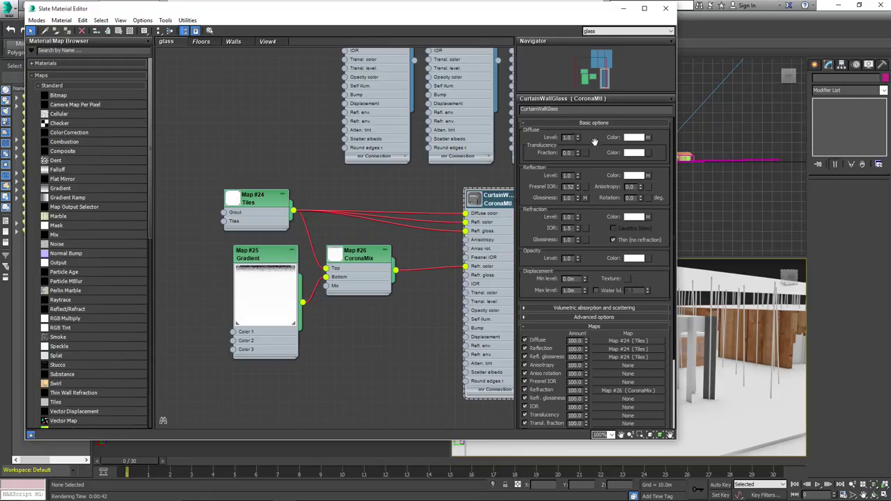
pyautogui.scroll(-2, 597, 145)
pyautogui.scroll(2, 597, 149)
pyautogui.click(36, 21)
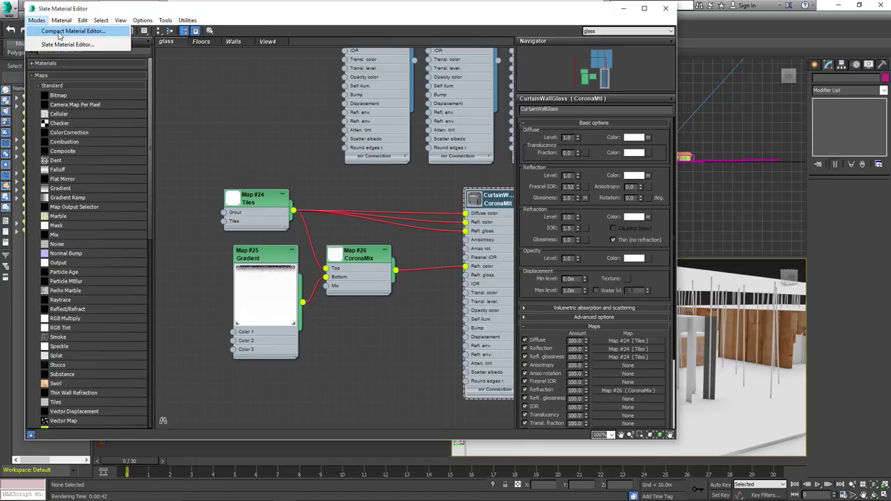
# Step: In the Compact Material Editor, select the wood-coloured sample and open its diffuse masonry Tiles map
pyautogui.click(59, 33)
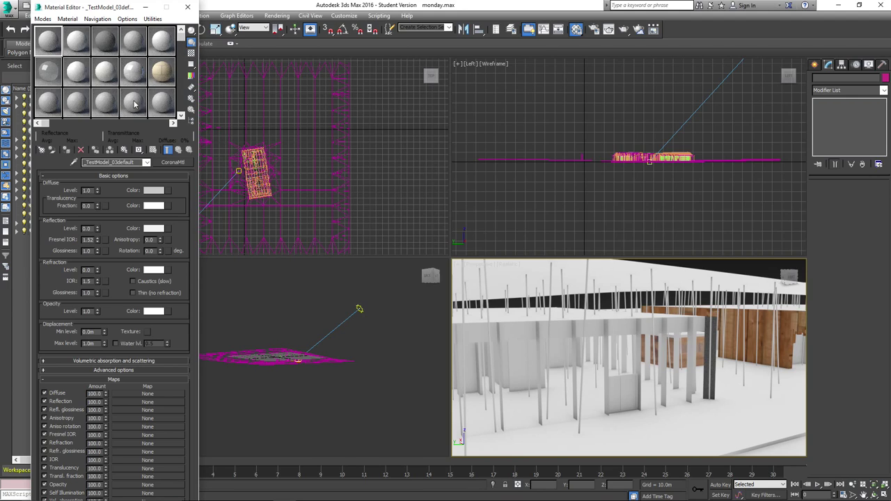
pyautogui.click(181, 48)
pyautogui.moveTo(181, 49)
pyautogui.mouseDown()
pyautogui.moveTo(187, 104)
pyautogui.moveTo(187, 43)
pyautogui.mouseUp()
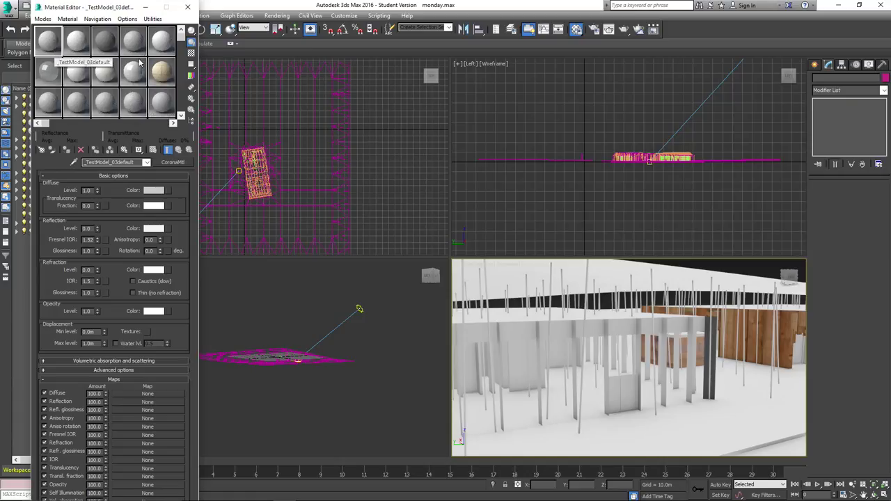
pyautogui.click(181, 45)
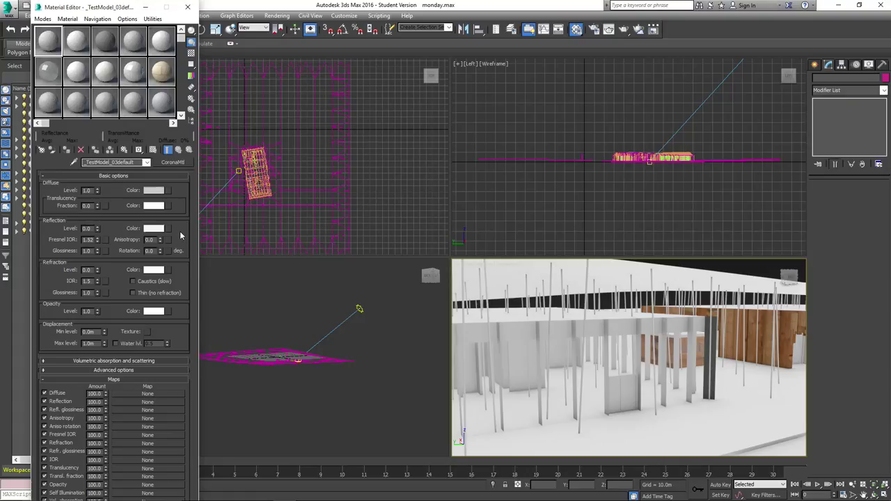
pyautogui.click(184, 231)
pyautogui.click(184, 222)
pyautogui.click(161, 75)
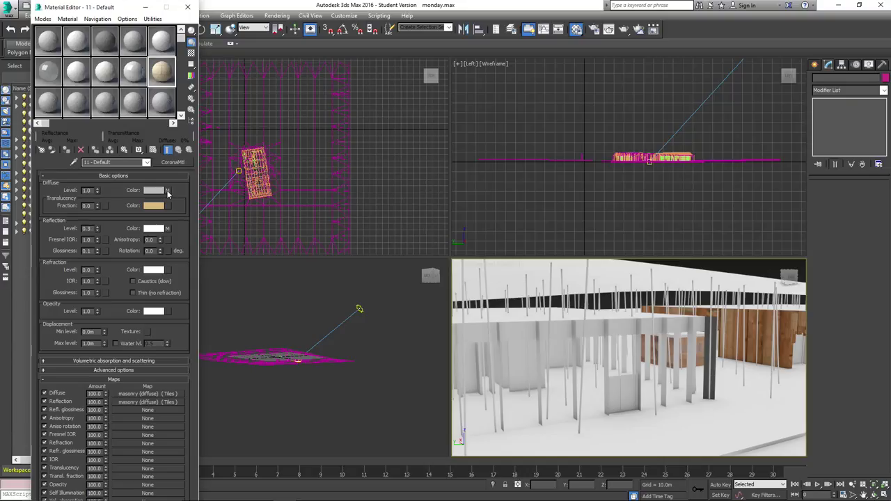
pyautogui.click(168, 191)
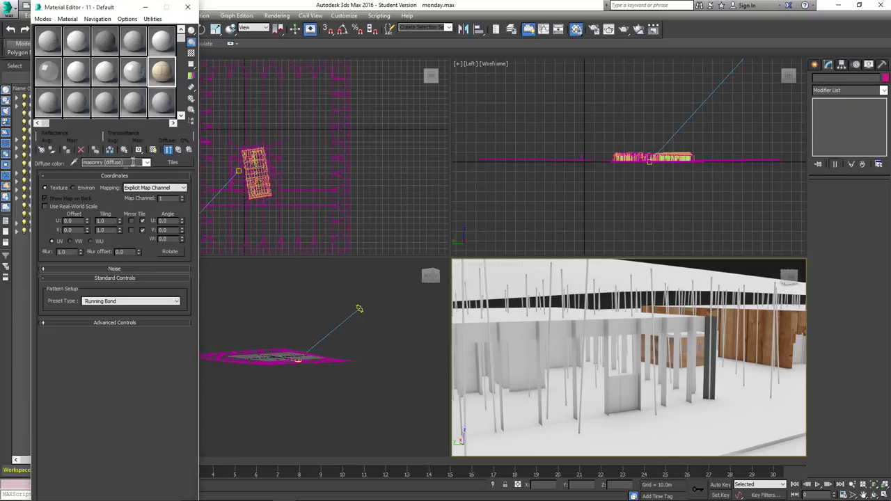
# Step: Return to the 11 - Default material level and switch back to the Slate Material Editor
pyautogui.click(147, 163)
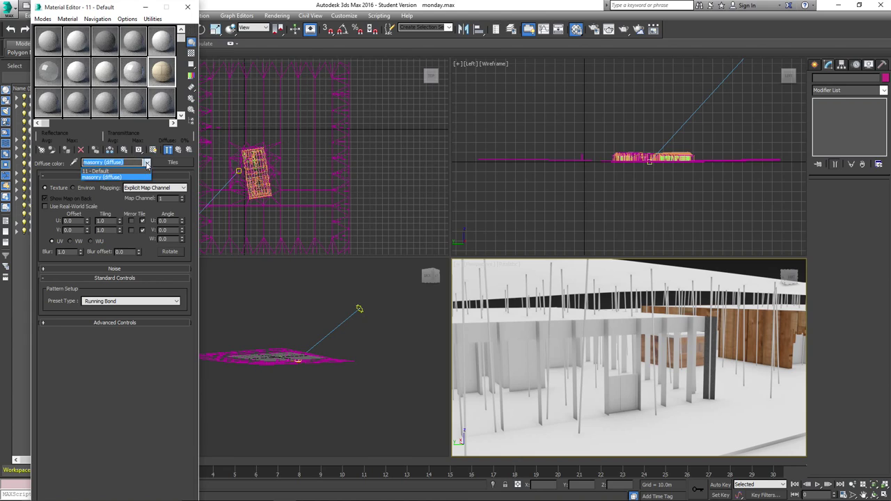
pyautogui.click(119, 170)
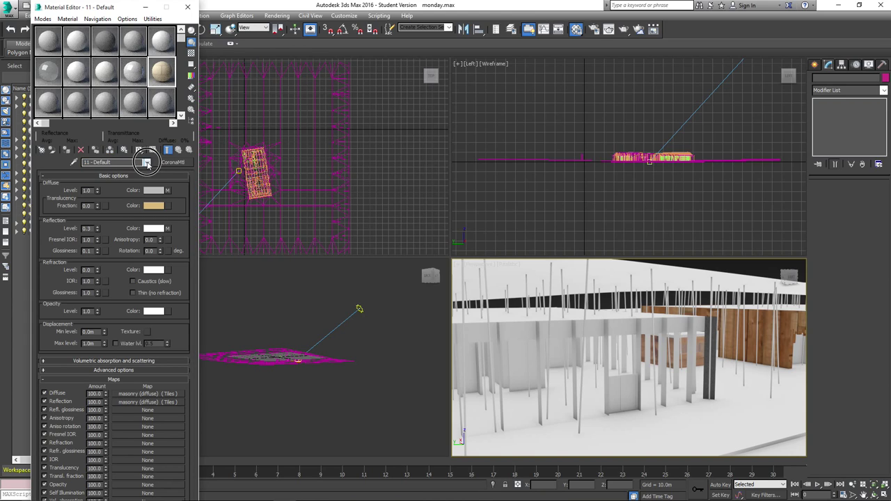
pyautogui.click(148, 164)
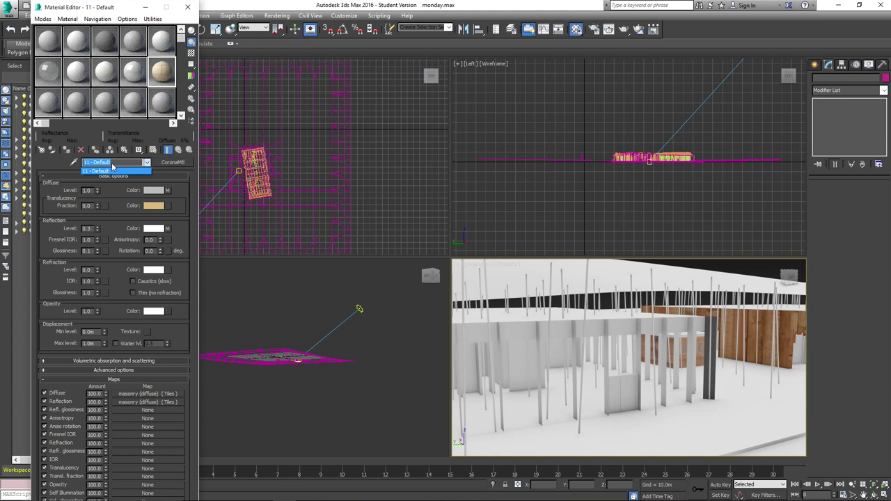
pyautogui.click(54, 167)
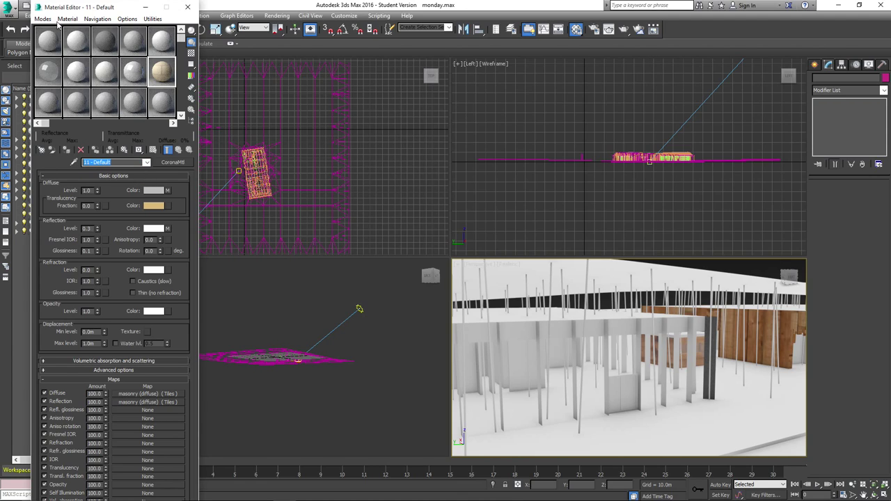
pyautogui.click(43, 20)
pyautogui.click(62, 43)
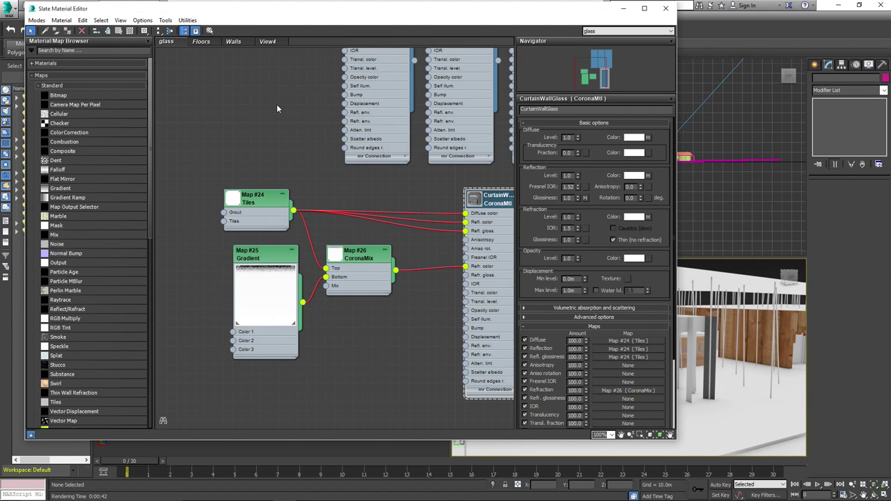
# Step: Shift the Slate window and node view slightly, then browse the Floors, Walls and View4 tabs
pyautogui.click(282, 10)
pyautogui.moveTo(282, 10); pyautogui.dragTo(303, 16)
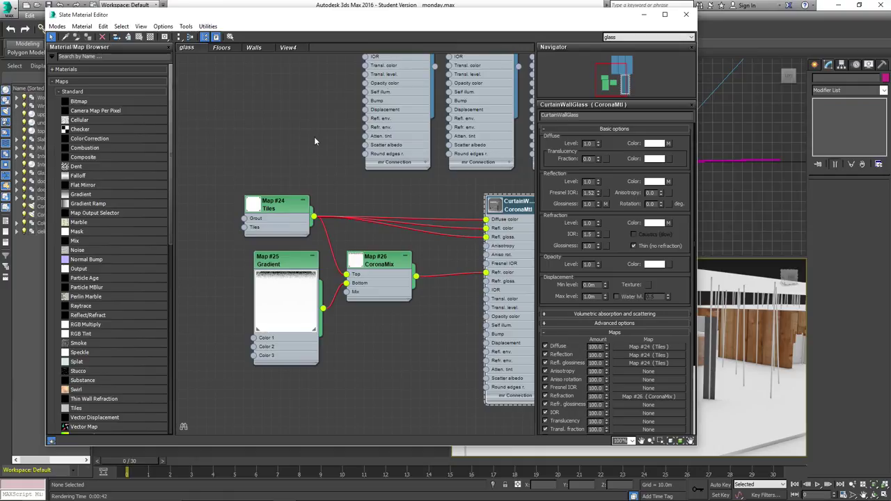
pyautogui.click(611, 84)
pyautogui.moveTo(611, 83); pyautogui.dragTo(614, 79)
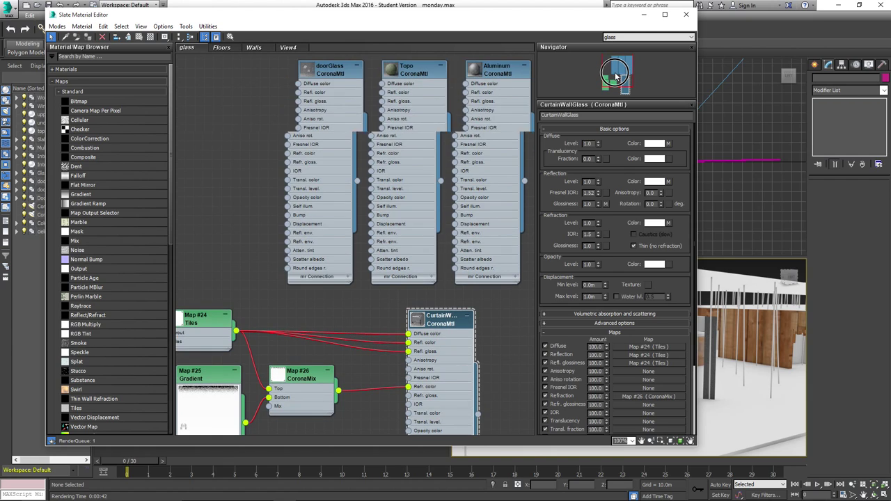
pyautogui.click(222, 48)
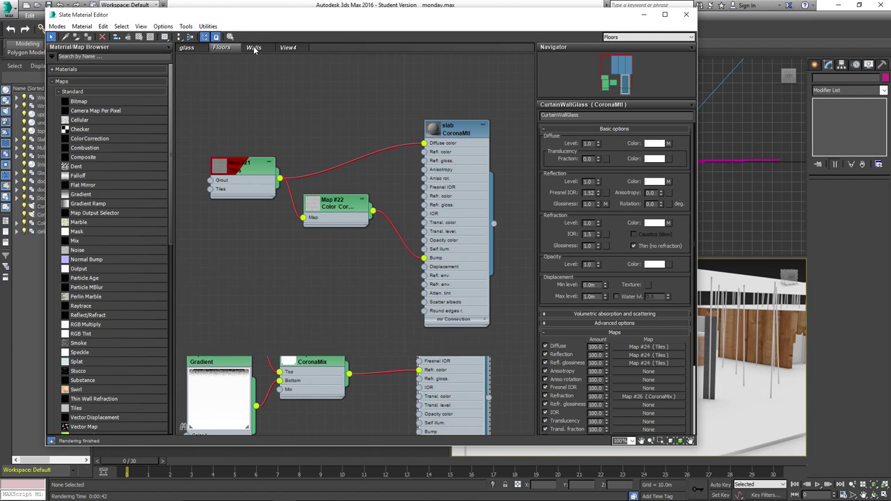
pyautogui.click(255, 47)
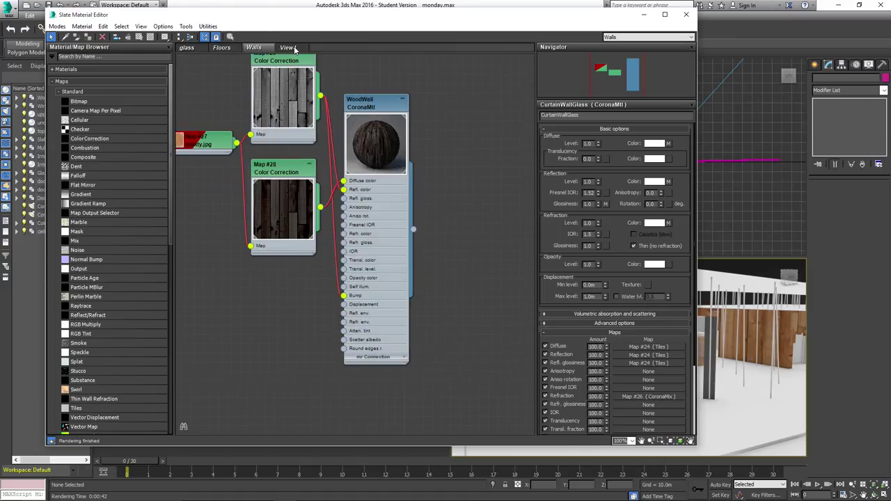
pyautogui.click(294, 47)
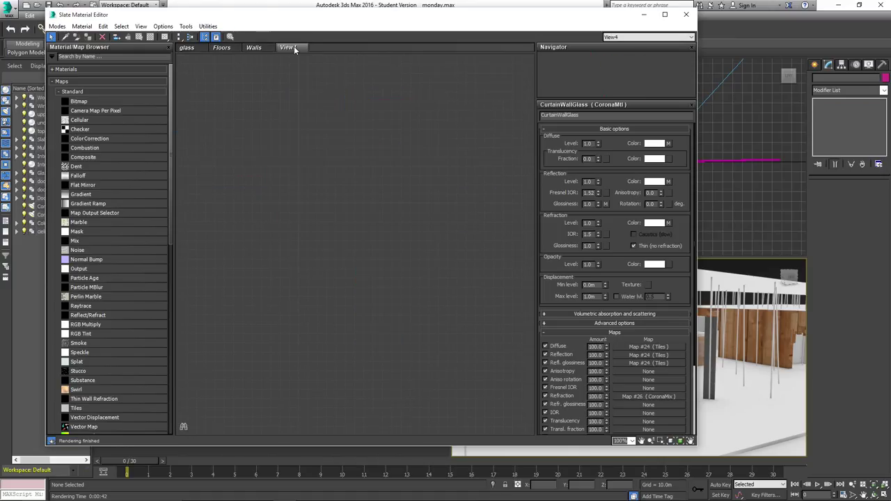
# Step: Switch the Slate editor to the Walls view and pan the WoodWall node graph fully into view
pyautogui.rightClick(186, 49)
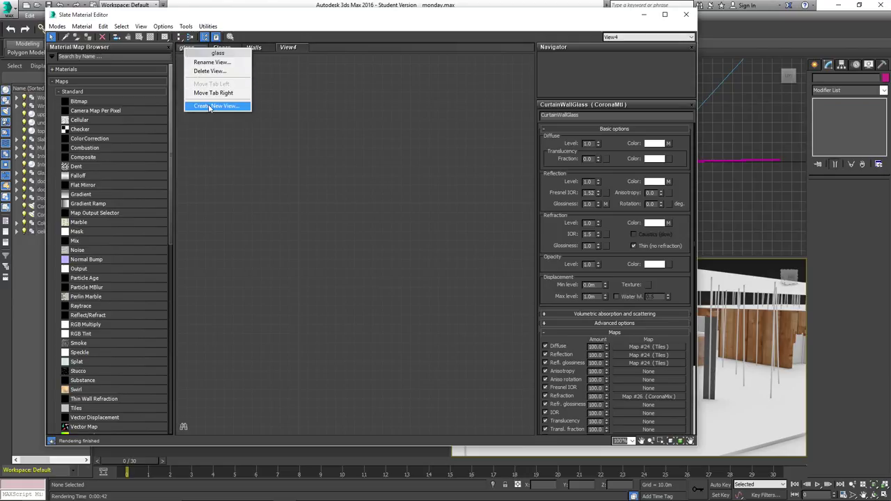
pyautogui.click(292, 49)
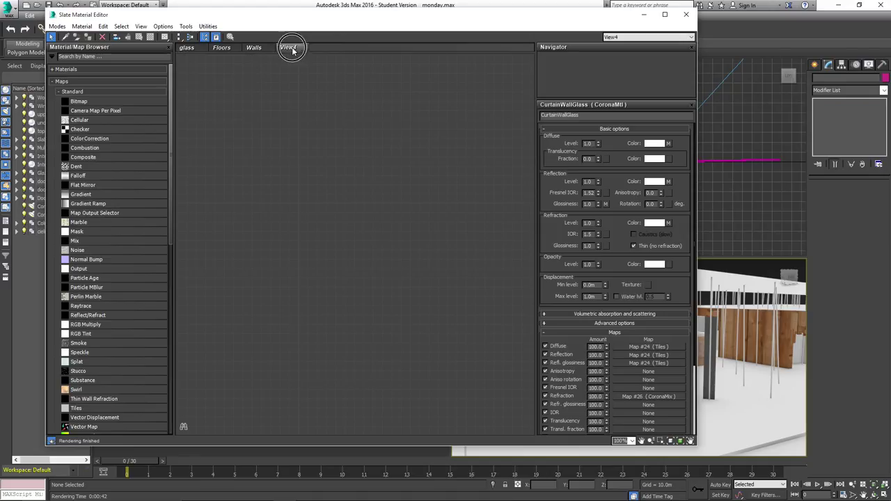
pyautogui.click(243, 47)
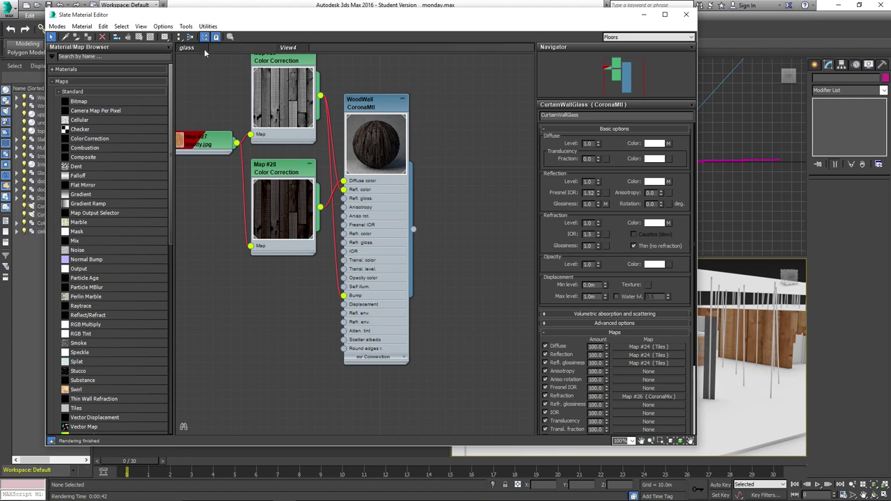
pyautogui.click(195, 51)
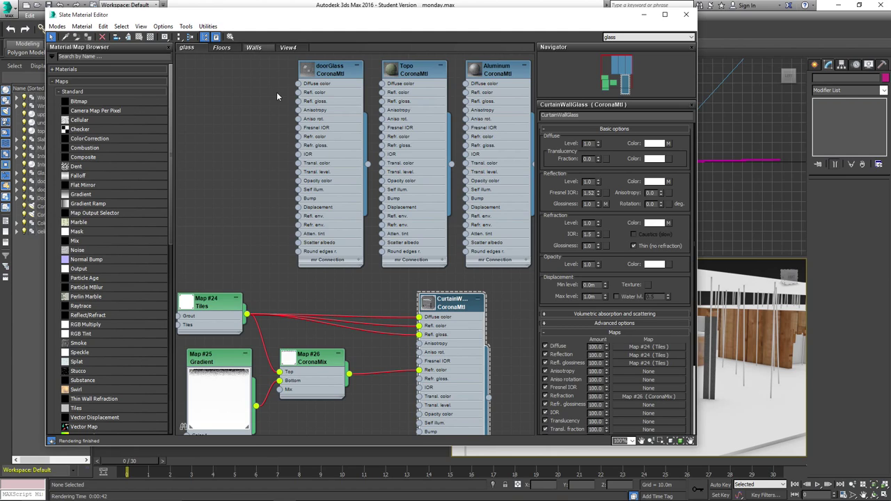
pyautogui.click(255, 48)
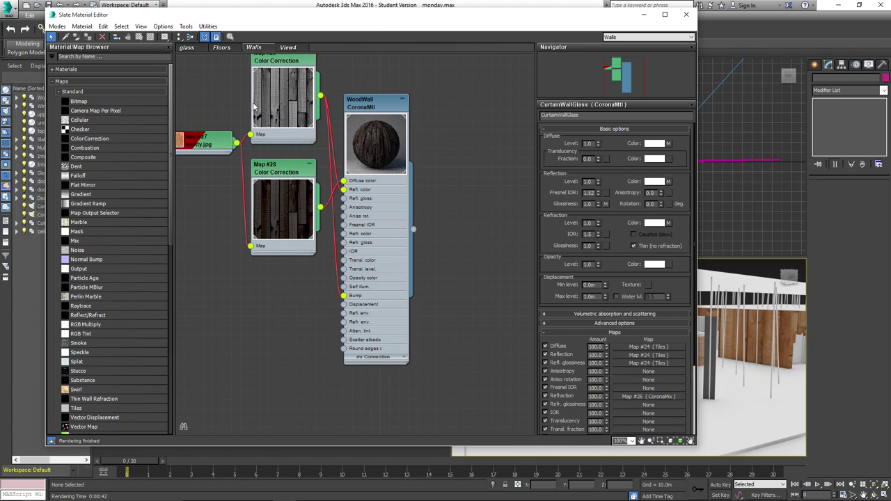
pyautogui.moveTo(620, 86); pyautogui.dragTo(615, 80)
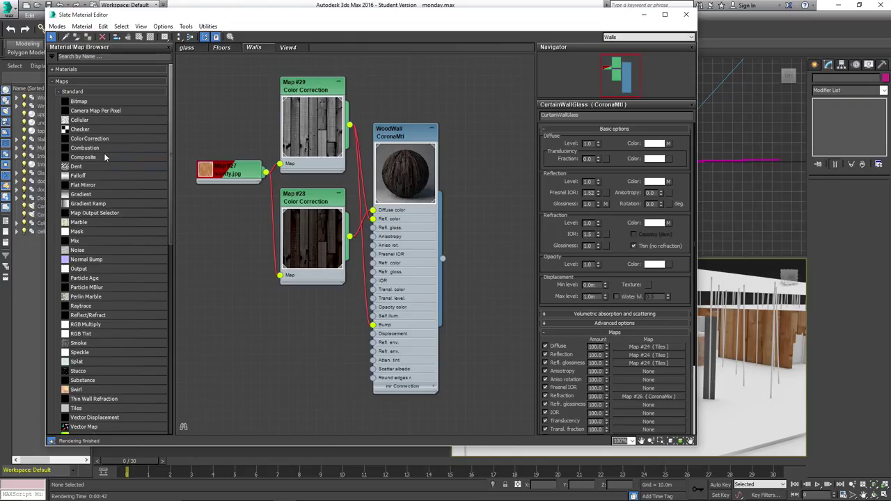
pyautogui.click(55, 81)
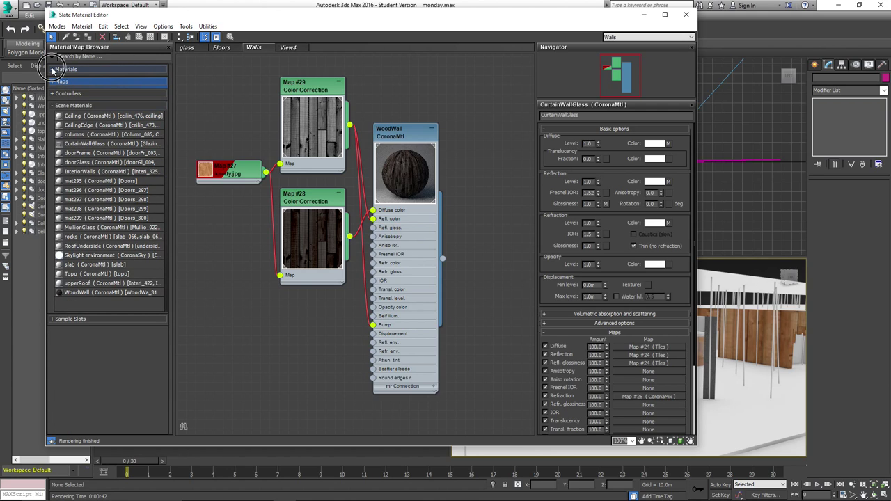
pyautogui.click(53, 69)
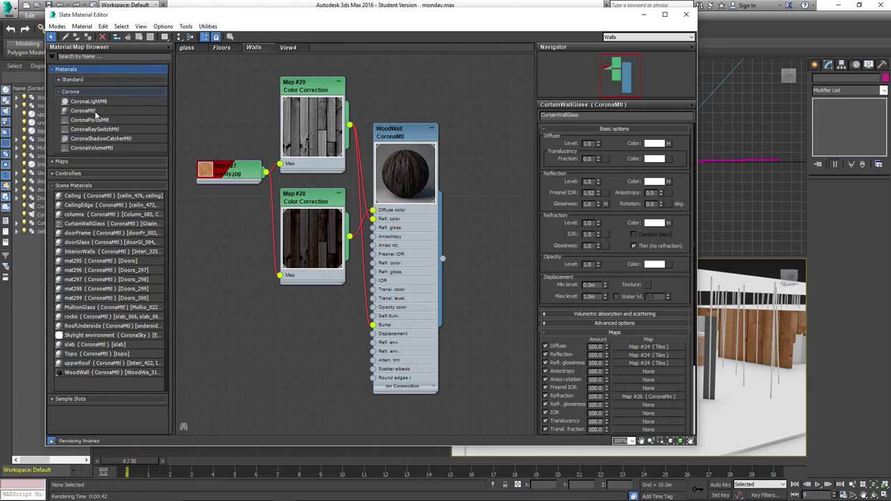
pyautogui.click(53, 70)
pyautogui.click(54, 81)
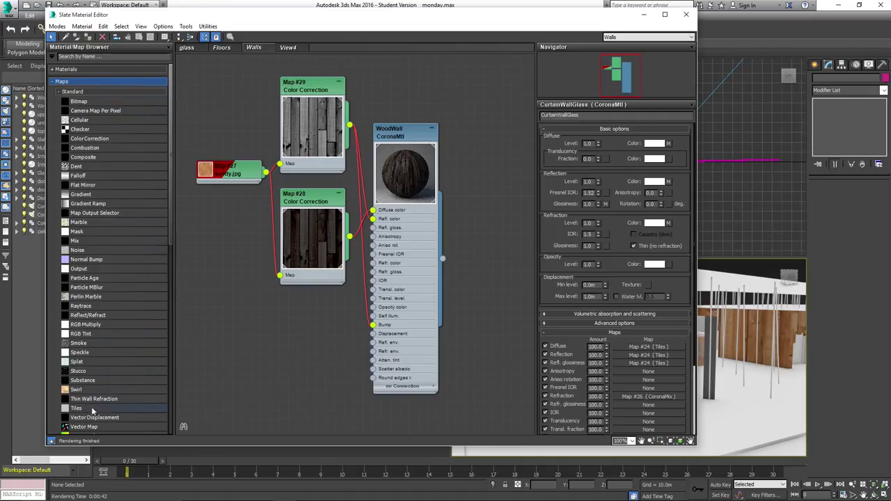
pyautogui.click(55, 82)
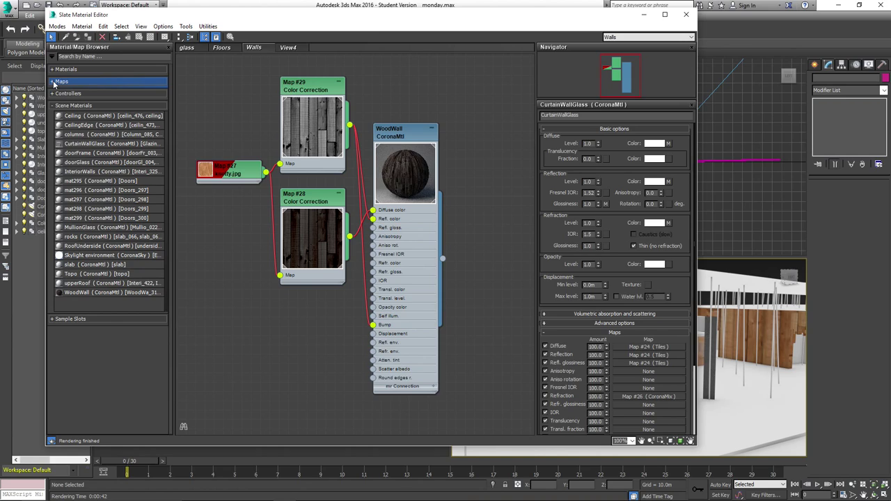
pyautogui.click(54, 93)
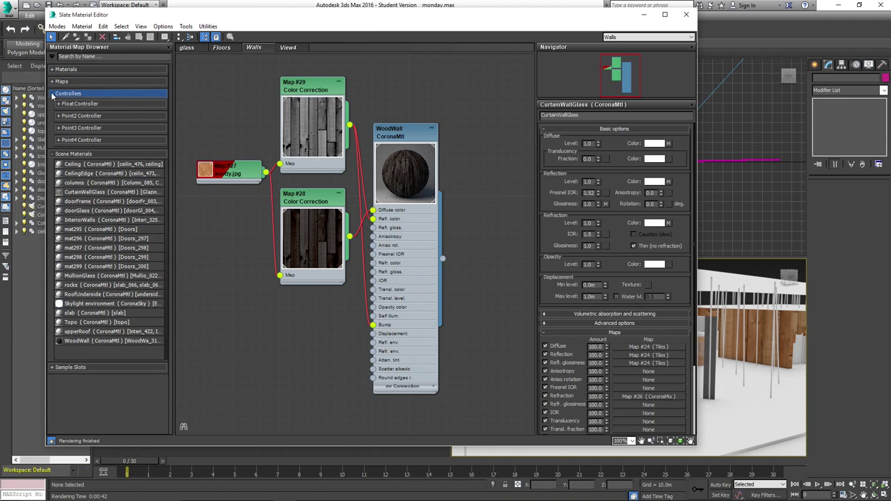
pyautogui.click(54, 94)
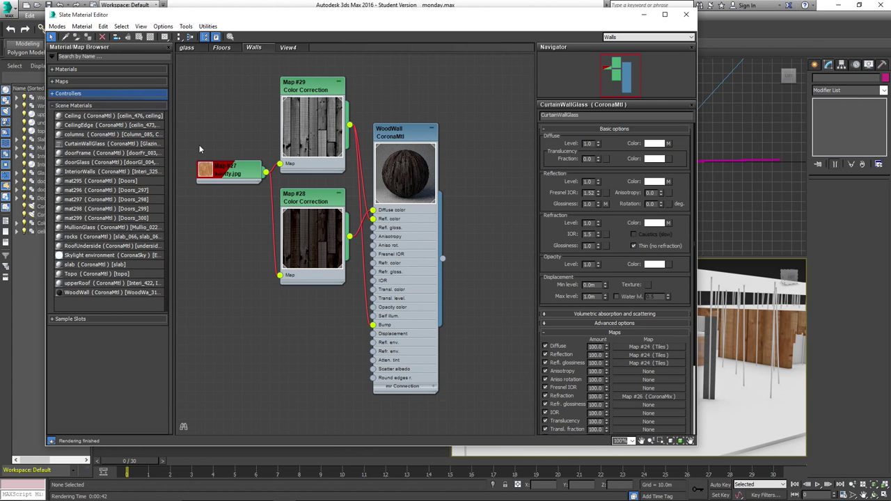
pyautogui.click(55, 82)
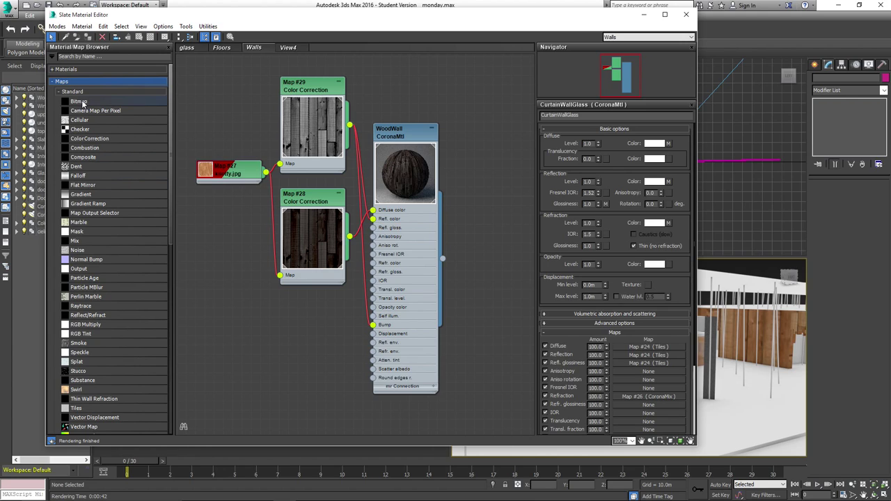
pyautogui.click(55, 82)
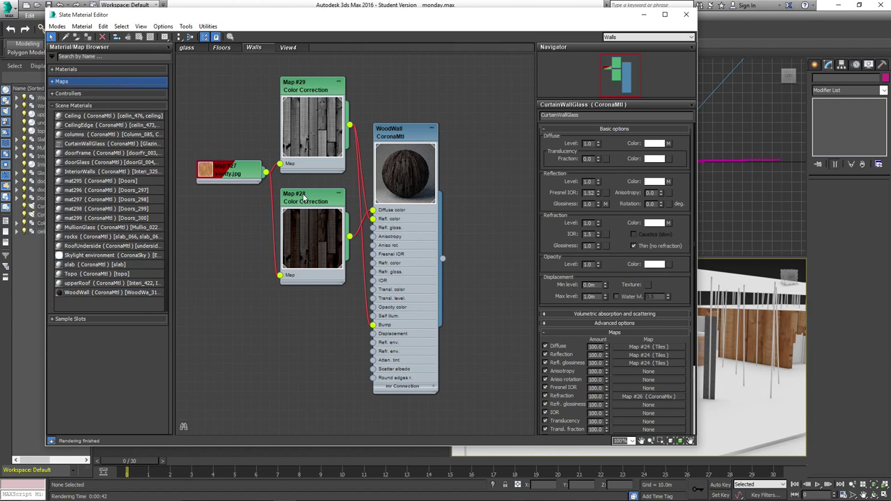
pyautogui.click(51, 106)
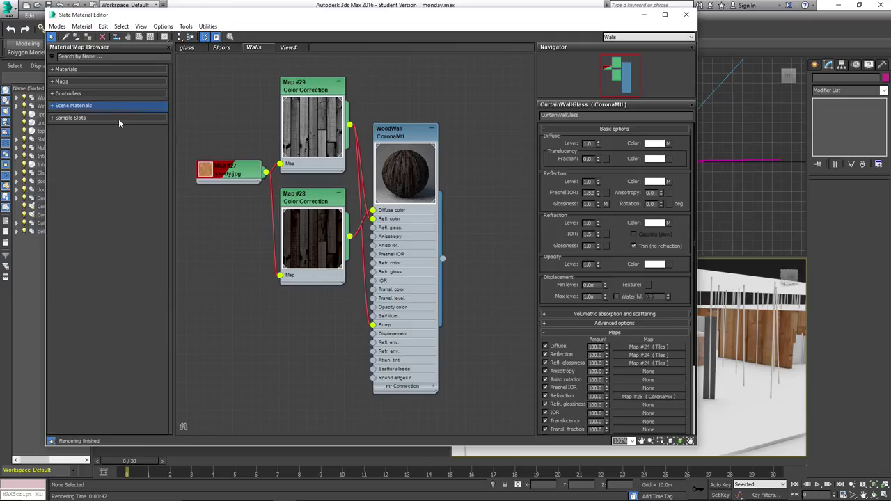
pyautogui.click(53, 82)
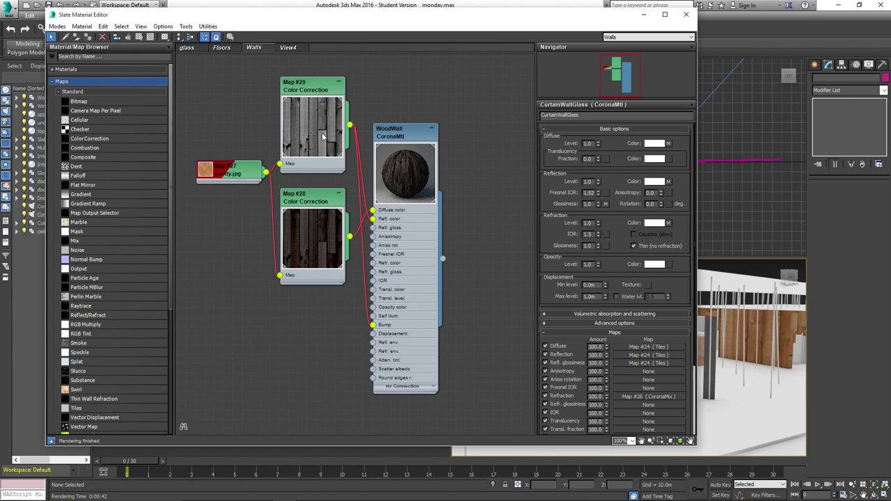
# Step: Nudge the Map #29 and WoodWall CoronaMtl nodes slightly up and to the right
pyautogui.moveTo(313, 92)
pyautogui.mouseDown()
pyautogui.moveTo(319, 88)
pyautogui.moveTo(312, 91)
pyautogui.mouseUp()
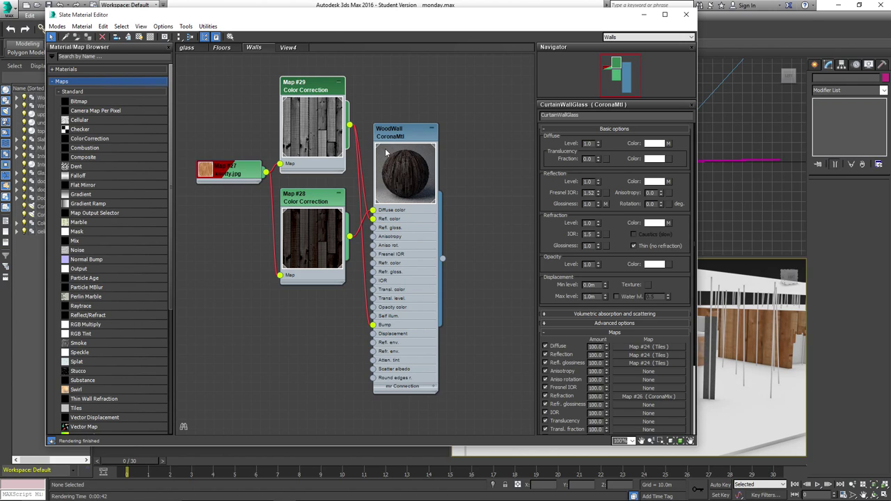
pyautogui.moveTo(404, 134); pyautogui.dragTo(421, 124)
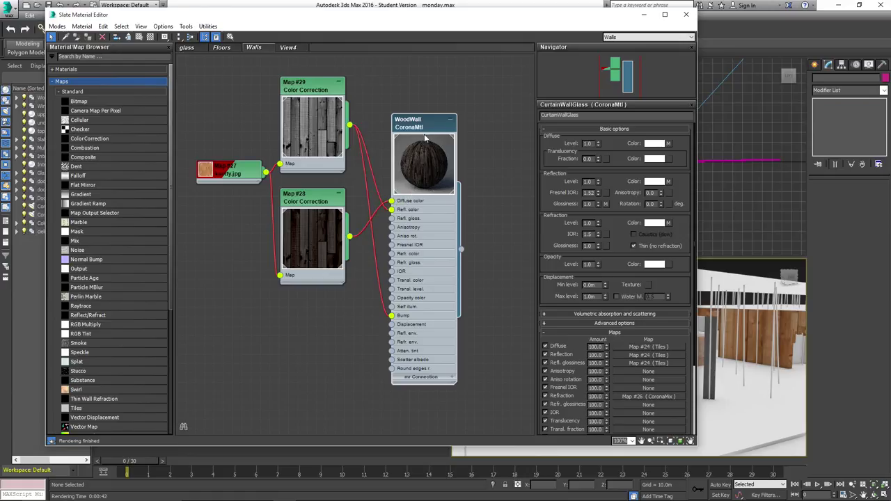
pyautogui.click(228, 174)
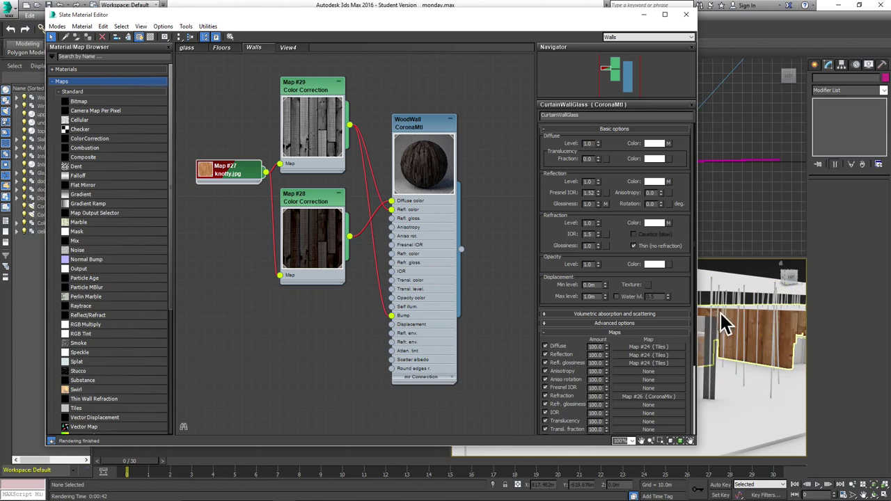
pyautogui.click(139, 37)
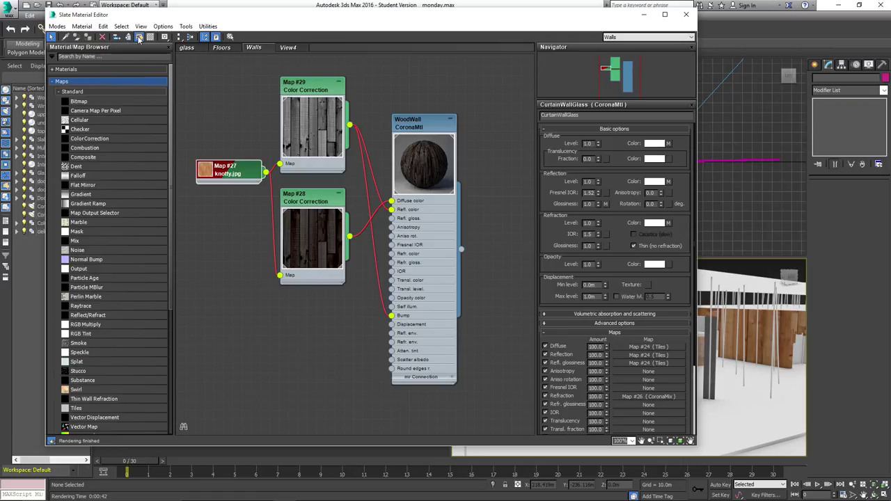
pyautogui.click(139, 37)
# Step: Show the darker Map #28 colour-corrected wood on the viewport walls instead of knotty.jpg
pyautogui.click(311, 202)
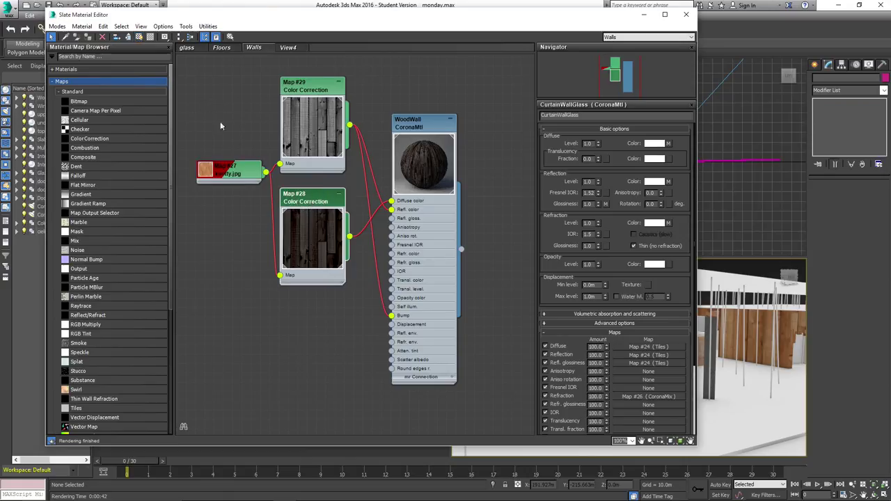
pyautogui.click(241, 171)
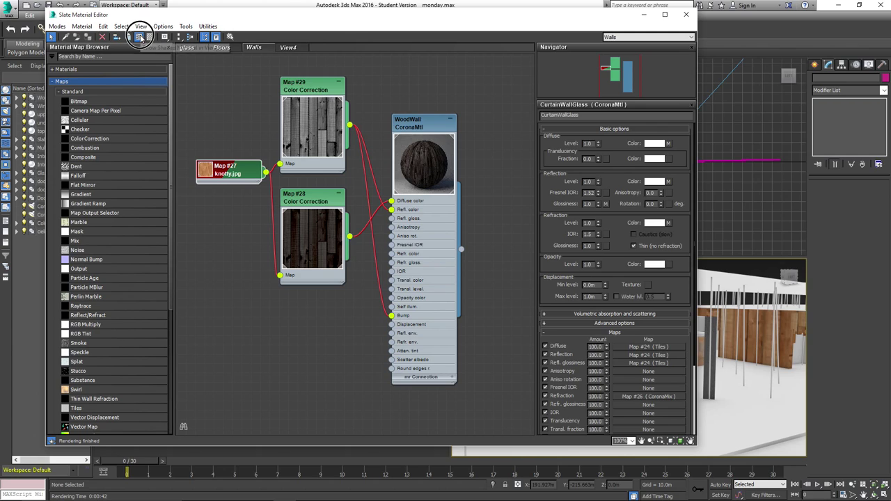
pyautogui.click(153, 36)
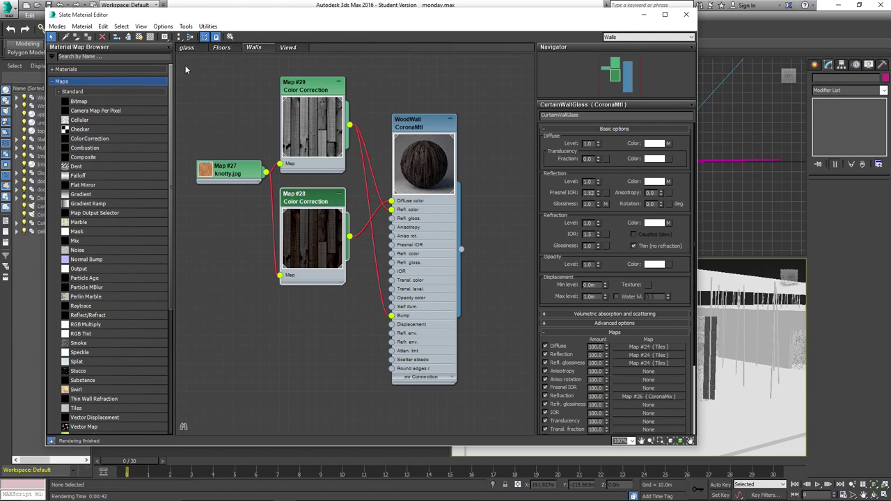
pyautogui.click(139, 37)
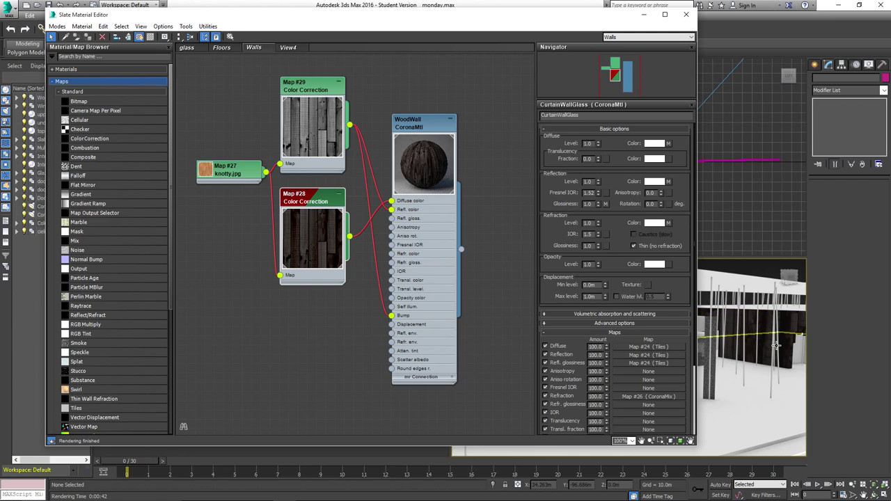
# Step: Display the knotty.jpg map on the viewport walls again and nudge the WoodWall node upward
pyautogui.click(234, 176)
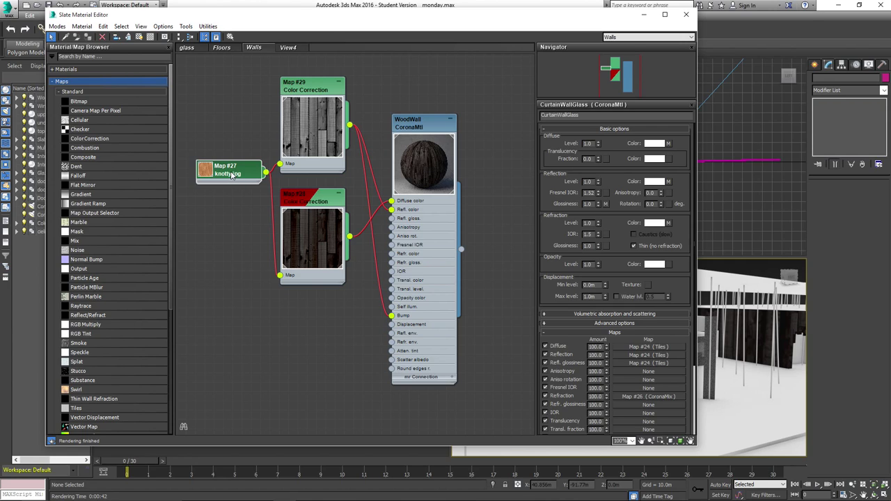
pyautogui.click(209, 112)
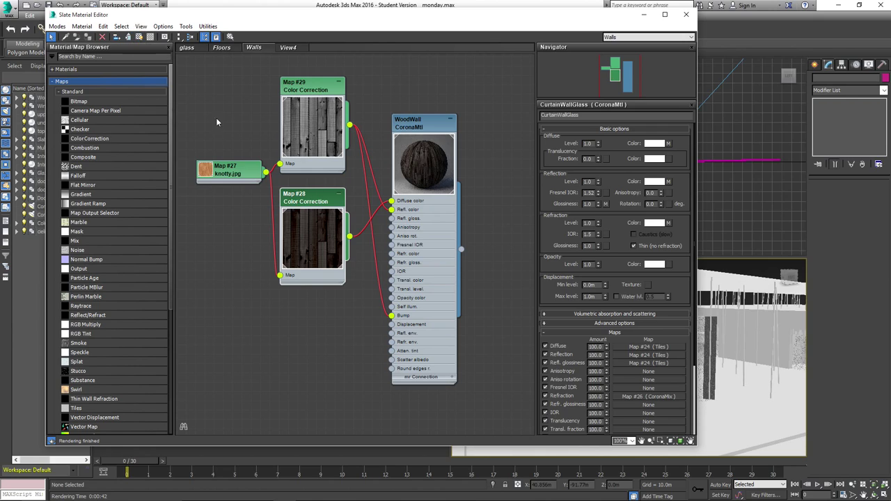
pyautogui.click(238, 170)
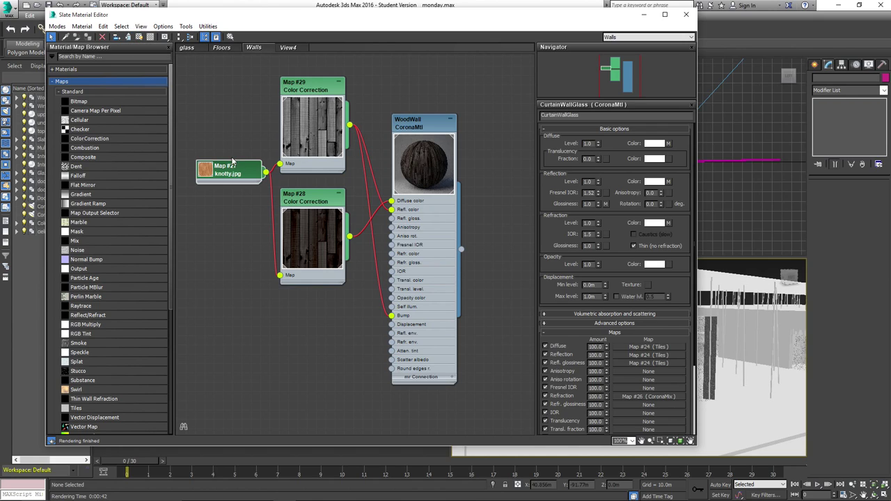
pyautogui.click(141, 37)
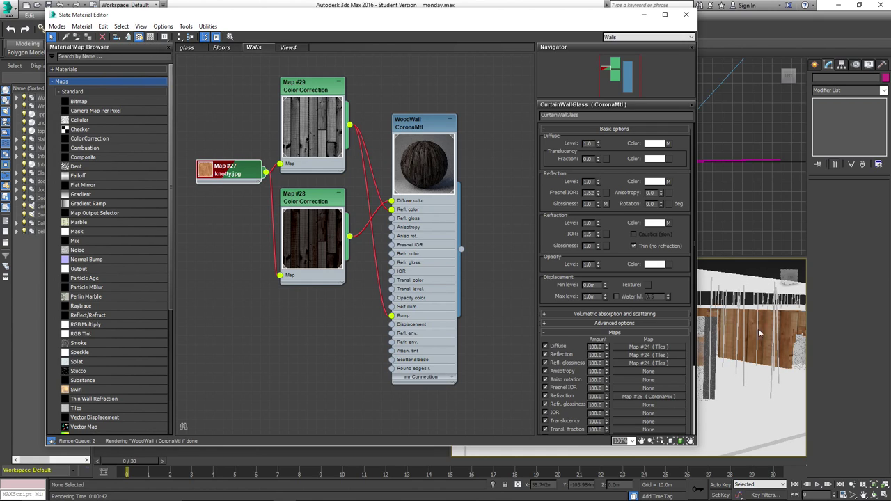
pyautogui.click(420, 123)
pyautogui.moveTo(420, 122); pyautogui.dragTo(418, 119)
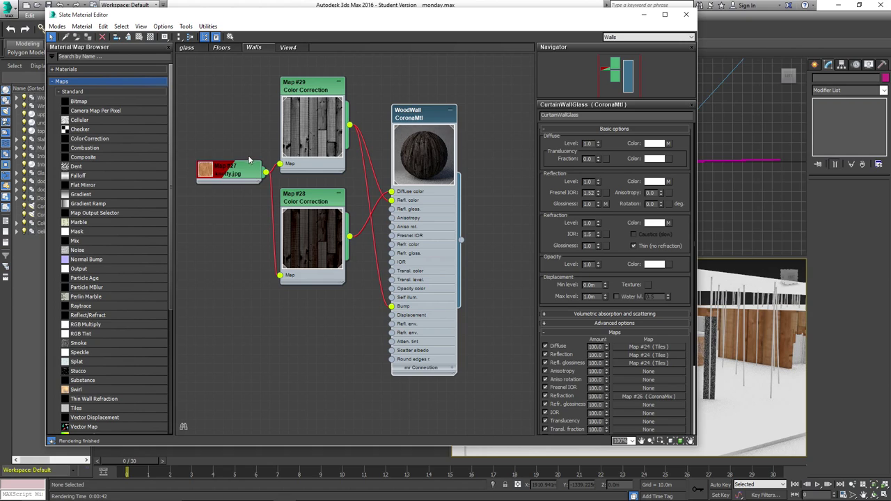
# Step: Open the knotty.jpg bitmap's parameters and keep its Environment mode at Spherical
pyautogui.doubleClick(235, 174)
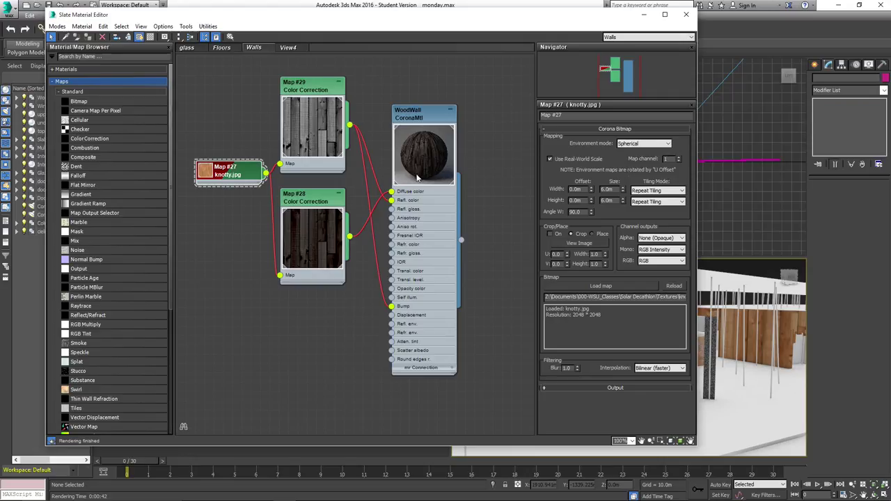
pyautogui.click(550, 159)
pyautogui.click(669, 144)
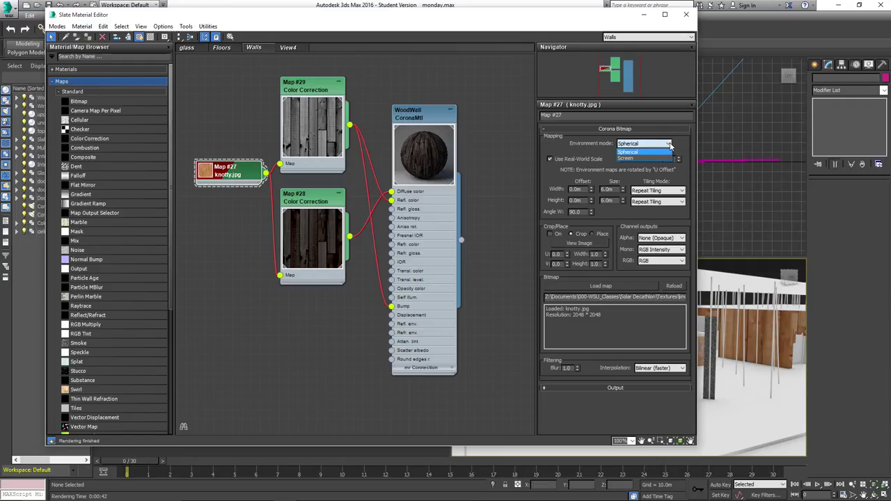
pyautogui.click(685, 146)
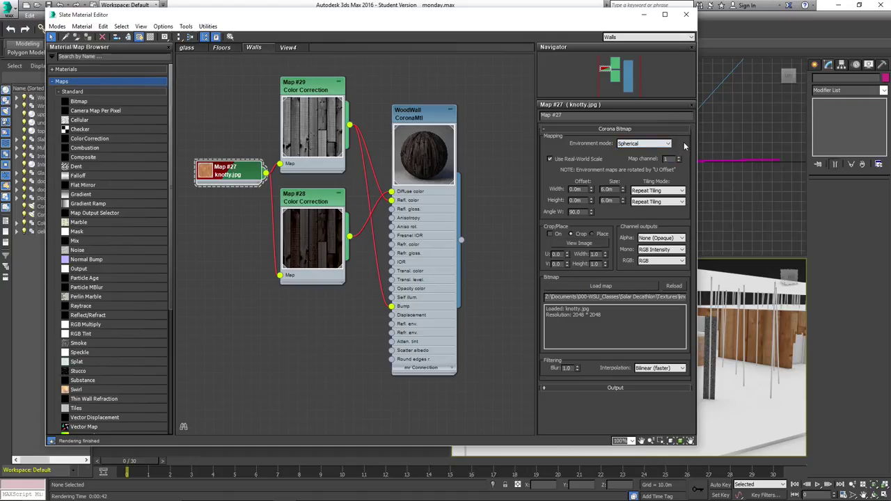
pyautogui.click(668, 144)
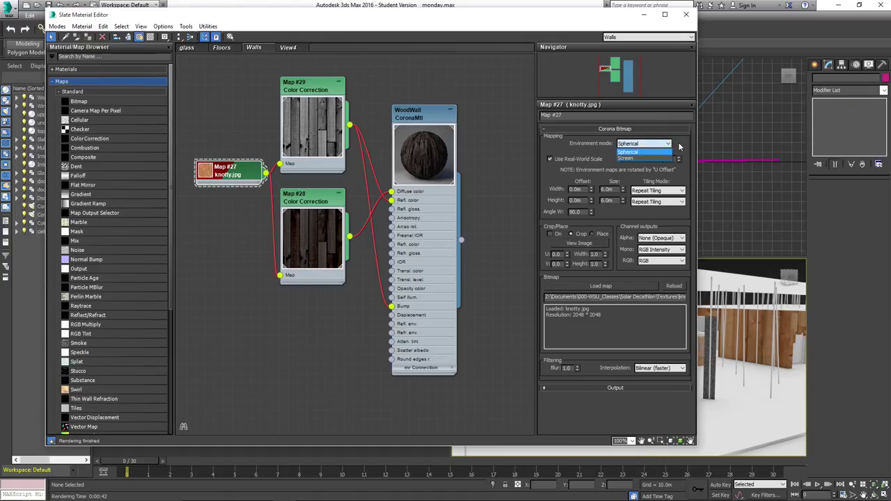
pyautogui.click(680, 146)
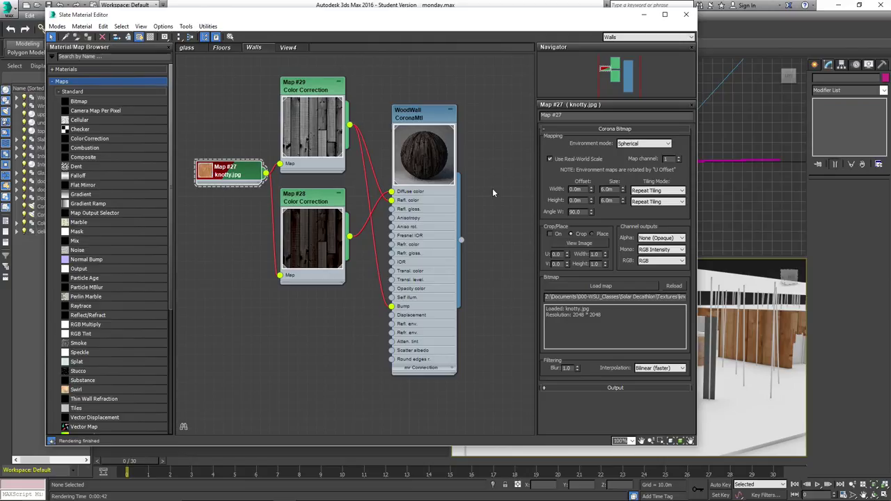
# Step: Change the texture Size width and height to 3.0m, then settle on 1.0m × 1.0m
pyautogui.doubleClick(617, 190)
pyautogui.write('3')
pyautogui.doubleClick(615, 200)
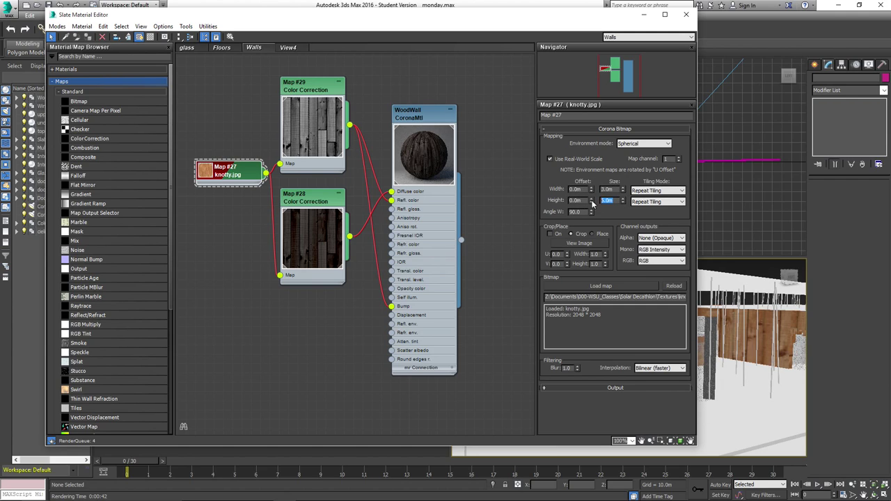
pyautogui.write('3')
pyautogui.press('Return')
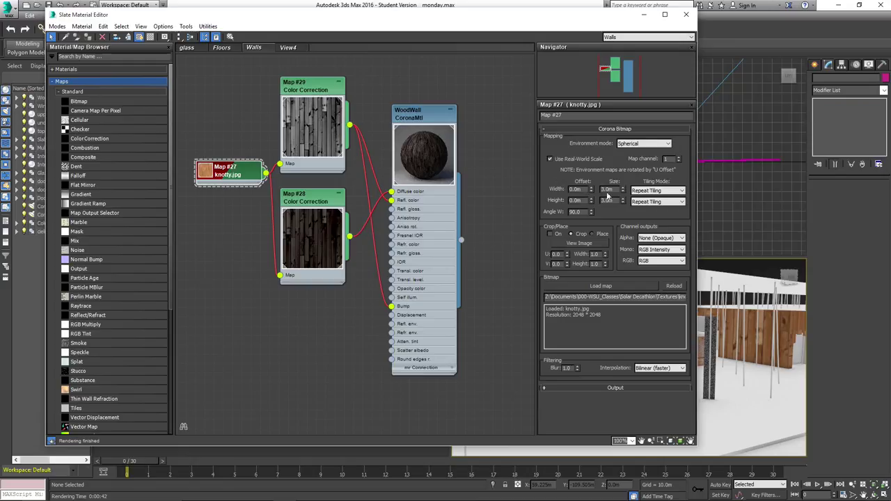
pyautogui.doubleClick(614, 189)
pyautogui.write('1')
pyautogui.press('Tab')
pyautogui.write('1')
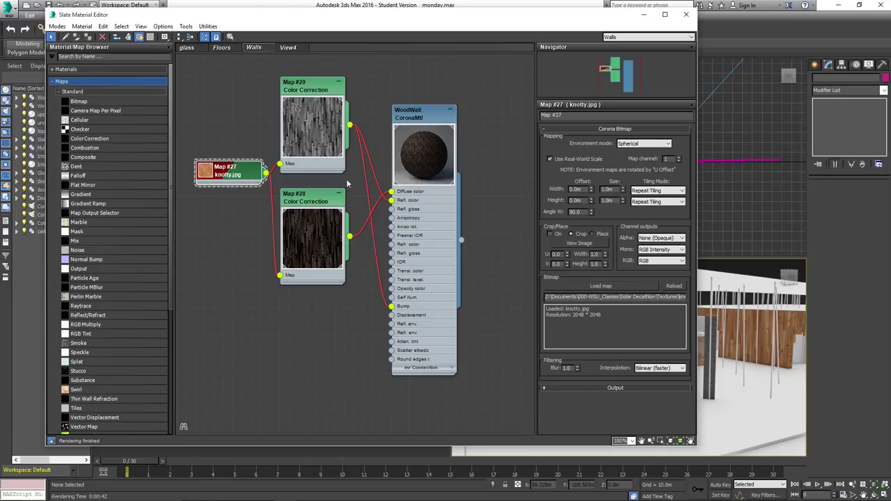
pyautogui.click(306, 85)
# Step: Display Map #29's Color Correction parameters: saturation -100, brightness -18.937
pyautogui.doubleClick(307, 88)
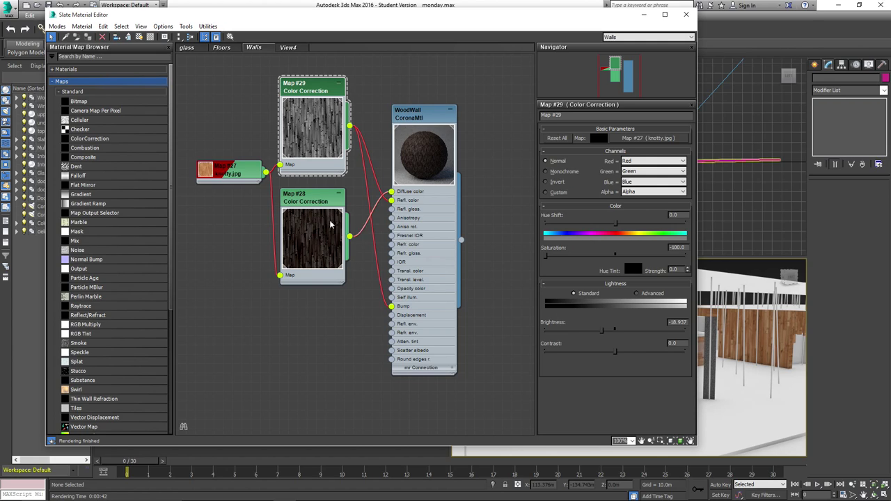
pyautogui.click(309, 201)
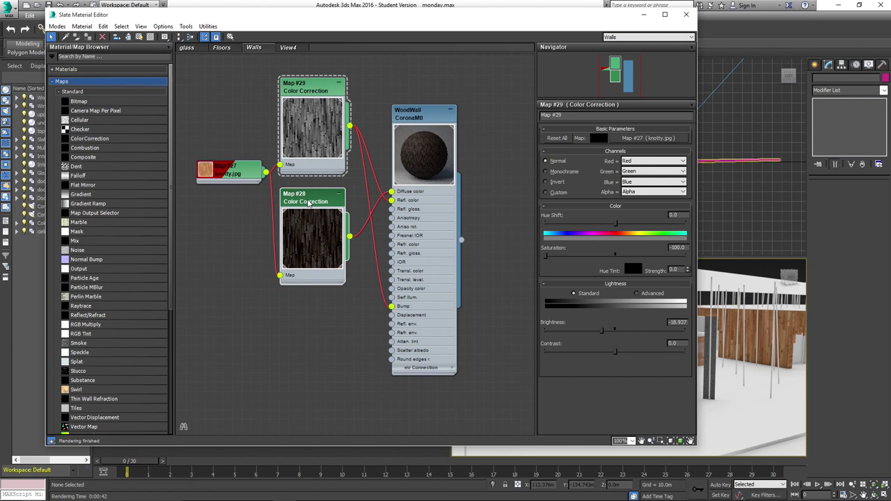
# Step: Display Map #28's Color Correction parameters: saturation -90.698, brightness -44.186, contrast -76.08
pyautogui.doubleClick(308, 202)
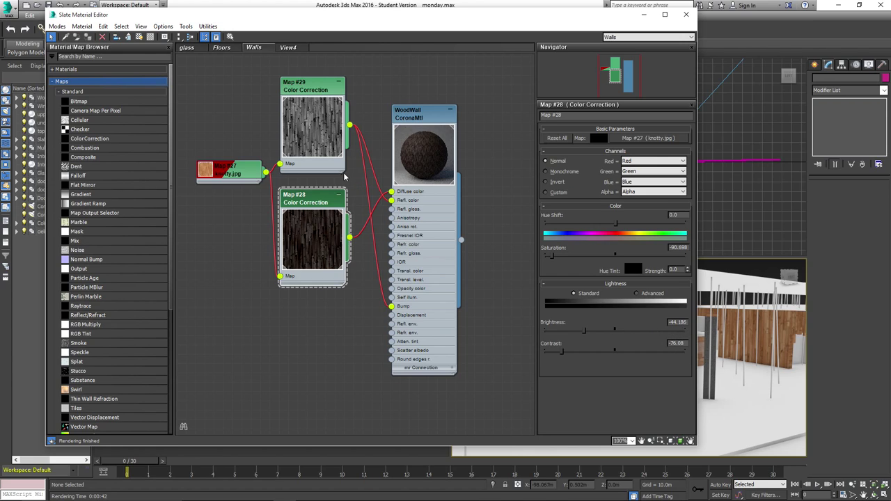
pyautogui.click(418, 118)
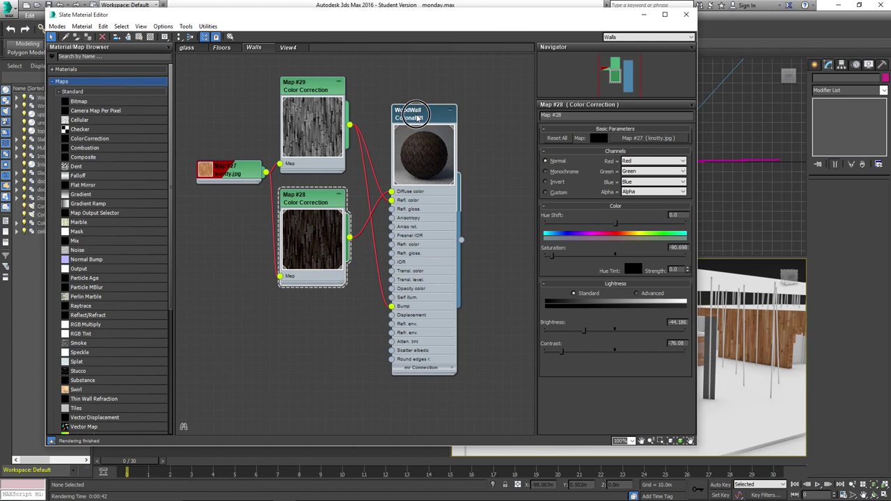
# Step: Open the WoodWall CoronaMtl parameters and expand its node's large preview sphere
pyautogui.doubleClick(418, 119)
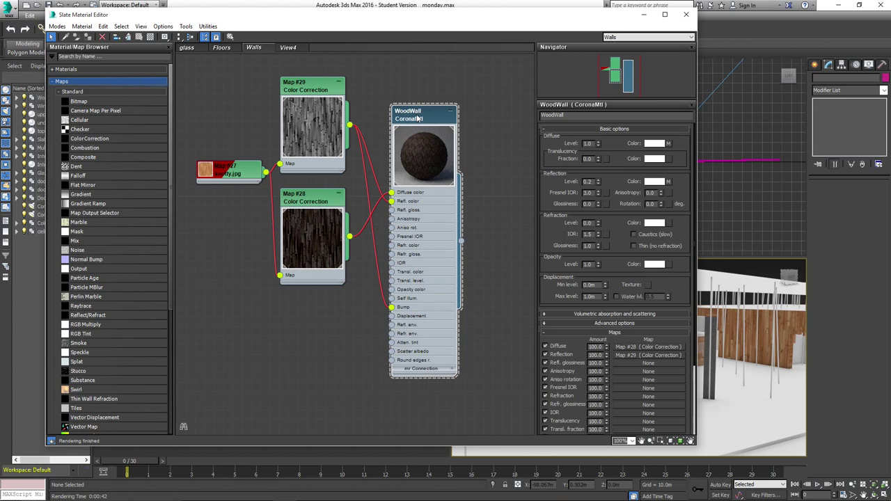
pyautogui.doubleClick(423, 162)
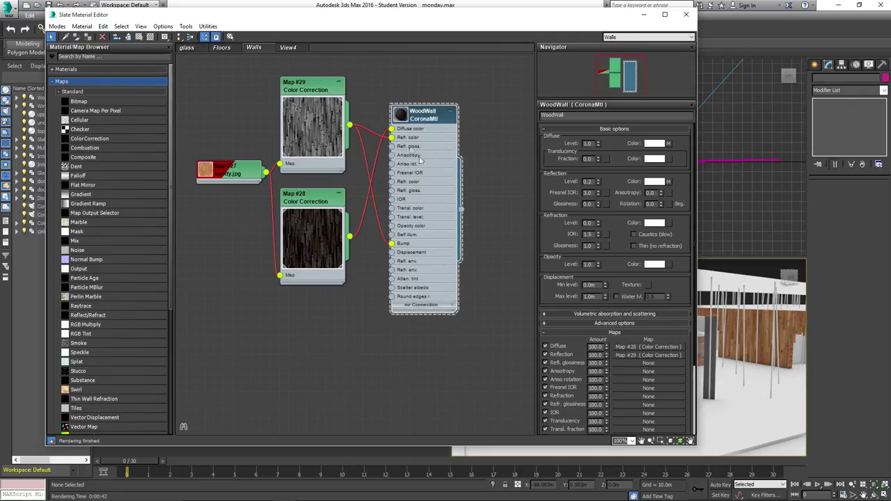
pyautogui.doubleClick(401, 117)
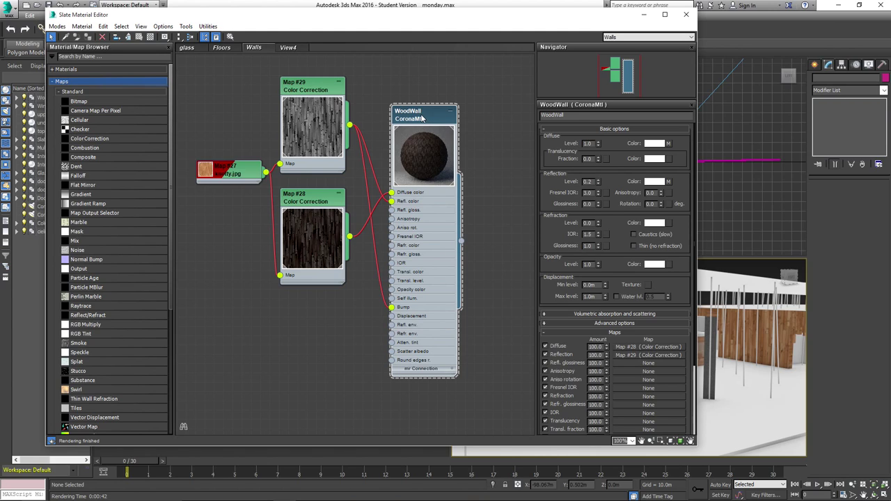
pyautogui.scroll(-2, 622, 177)
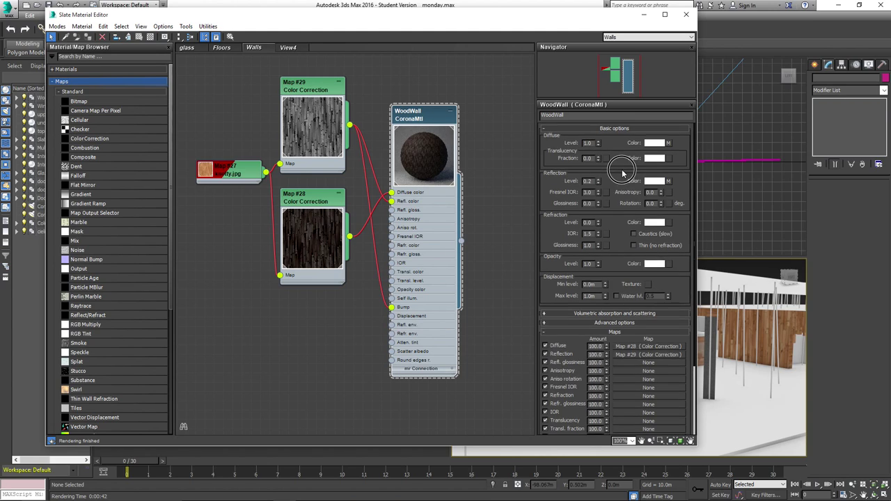
pyautogui.scroll(2, 622, 187)
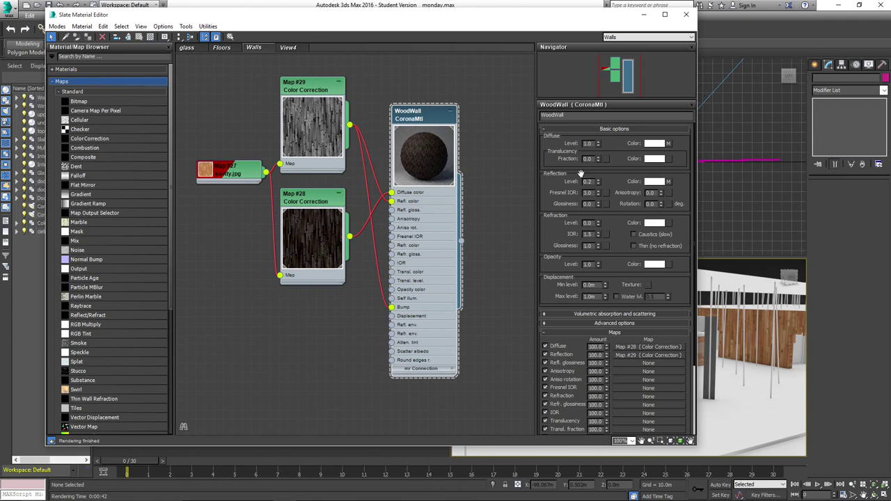
pyautogui.moveTo(617, 184); pyautogui.dragTo(622, 166)
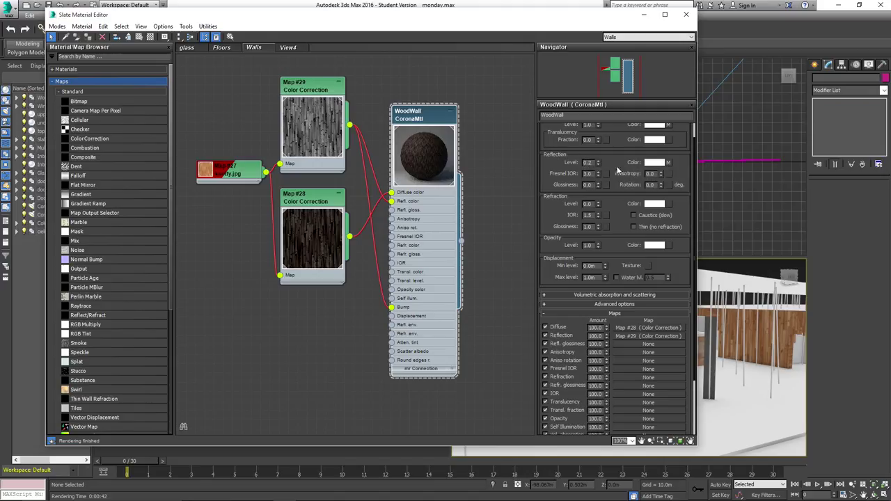
pyautogui.moveTo(616, 163); pyautogui.dragTo(618, 180)
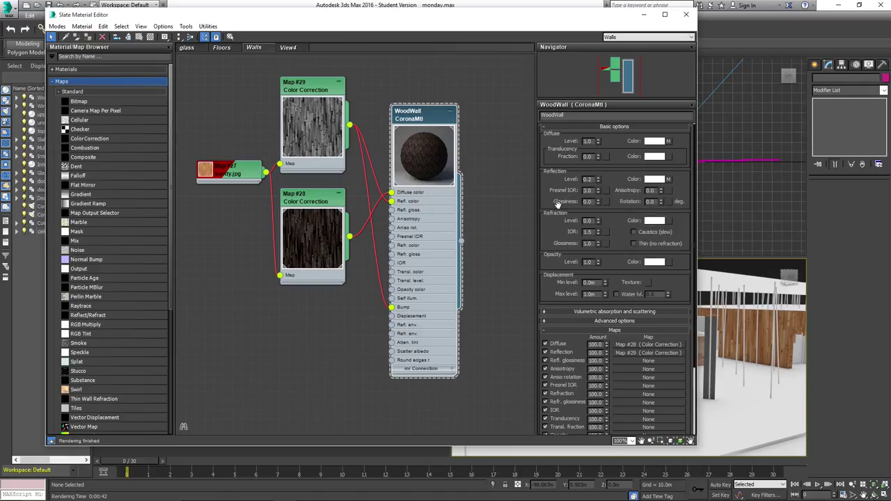
pyautogui.scroll(-1, 555, 202)
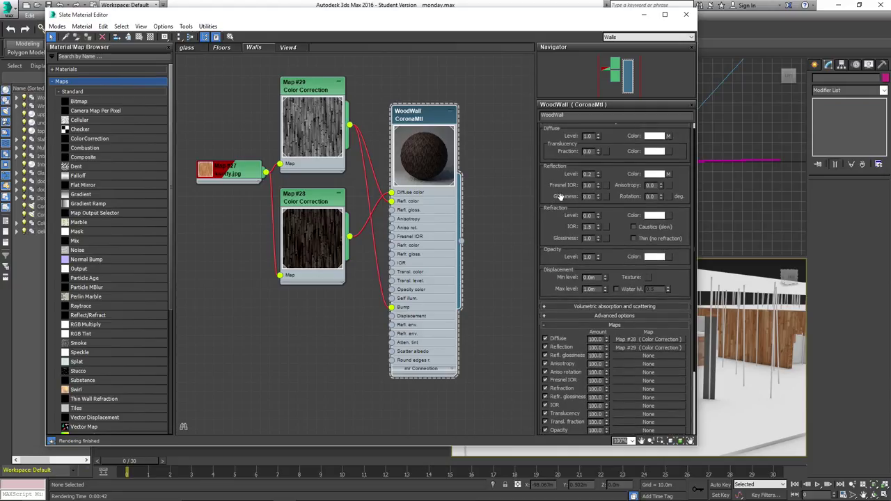
pyautogui.scroll(-2, 555, 220)
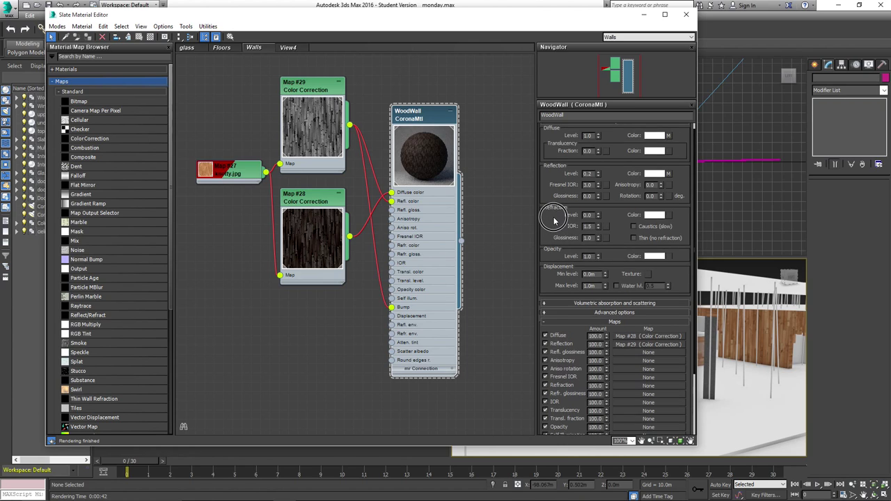
pyautogui.scroll(2, 554, 220)
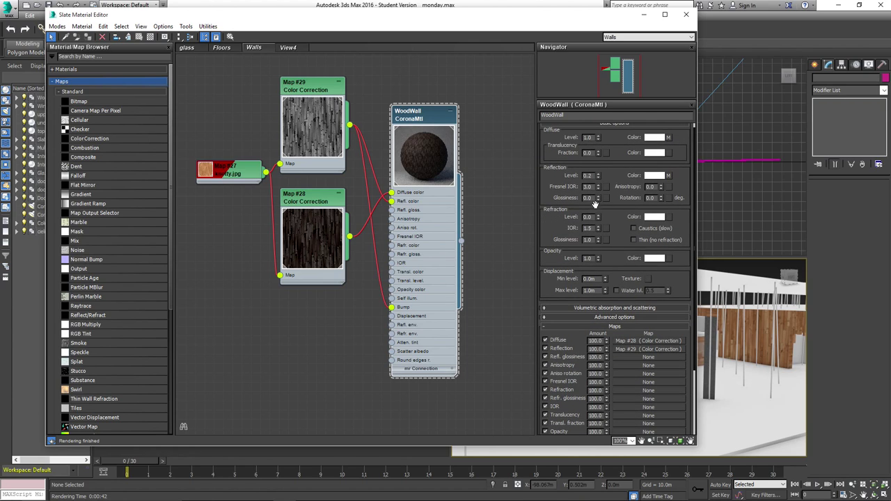
pyautogui.moveTo(619, 228)
pyautogui.mouseDown()
pyautogui.moveTo(622, 218)
pyautogui.moveTo(623, 227)
pyautogui.mouseUp()
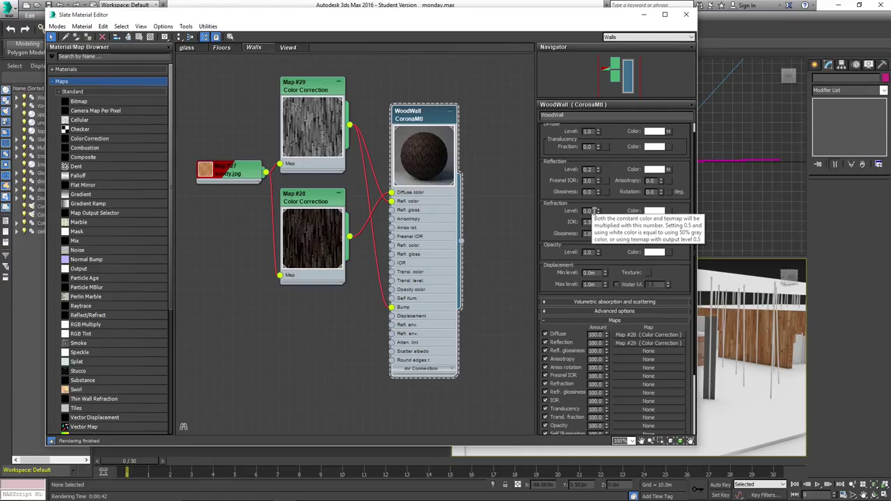
pyautogui.doubleClick(591, 211)
pyautogui.write('1')
pyautogui.press('Return')
pyautogui.press('Tab')
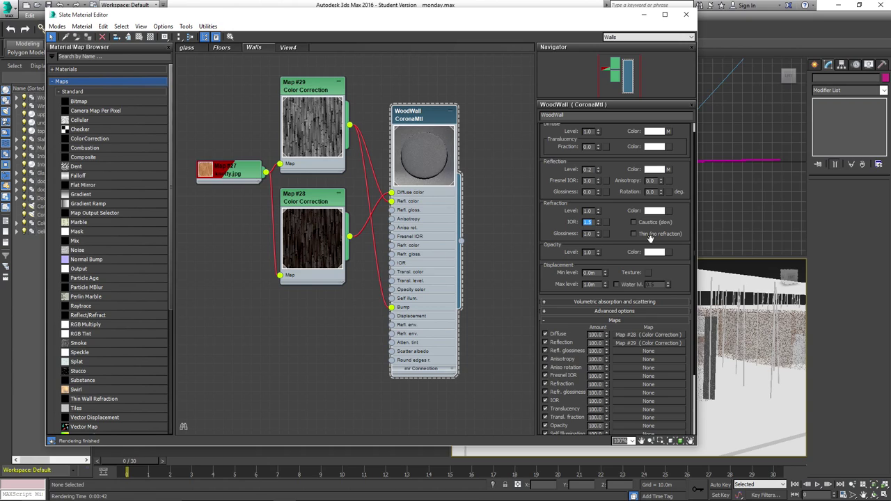
pyautogui.click(576, 214)
pyautogui.doubleClick(589, 211)
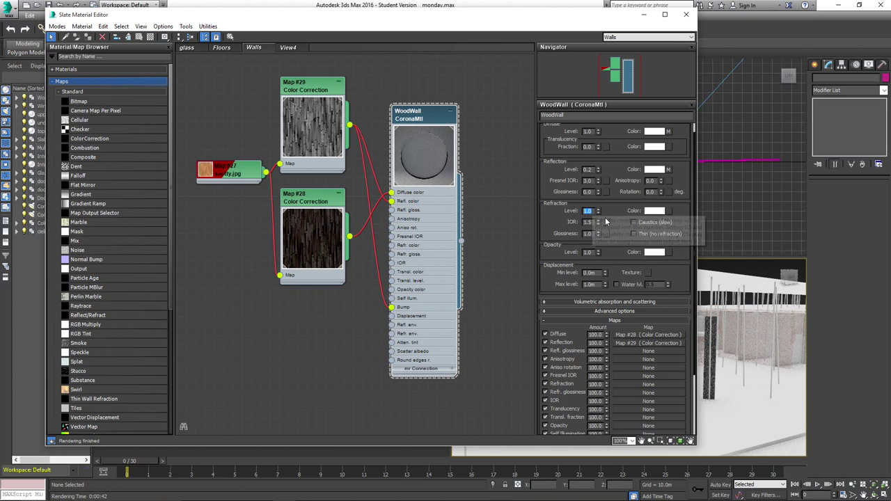
pyautogui.write('0')
pyautogui.press('Tab')
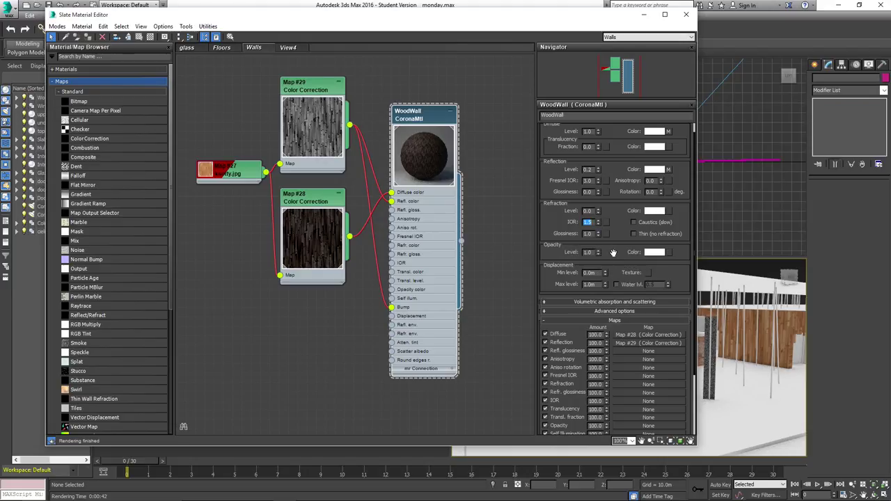
pyautogui.moveTo(614, 253); pyautogui.dragTo(613, 254)
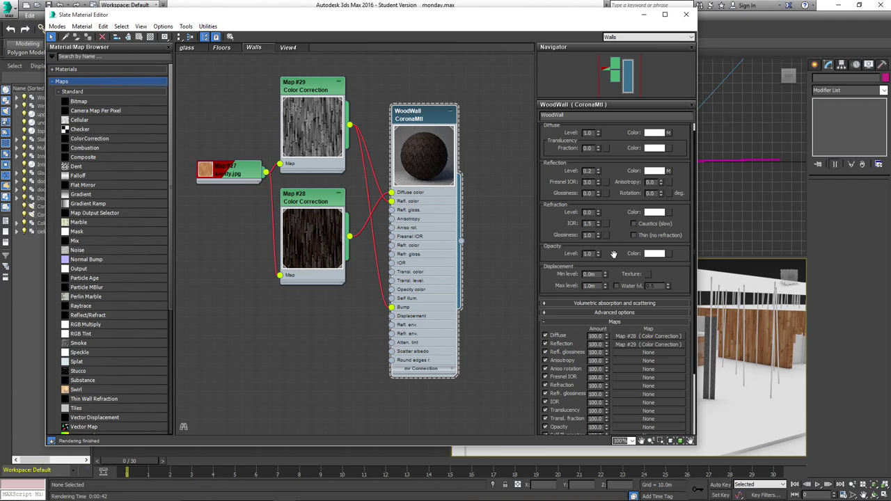
pyautogui.moveTo(613, 253)
pyautogui.mouseDown()
pyautogui.moveTo(614, 264)
pyautogui.moveTo(618, 243)
pyautogui.mouseUp()
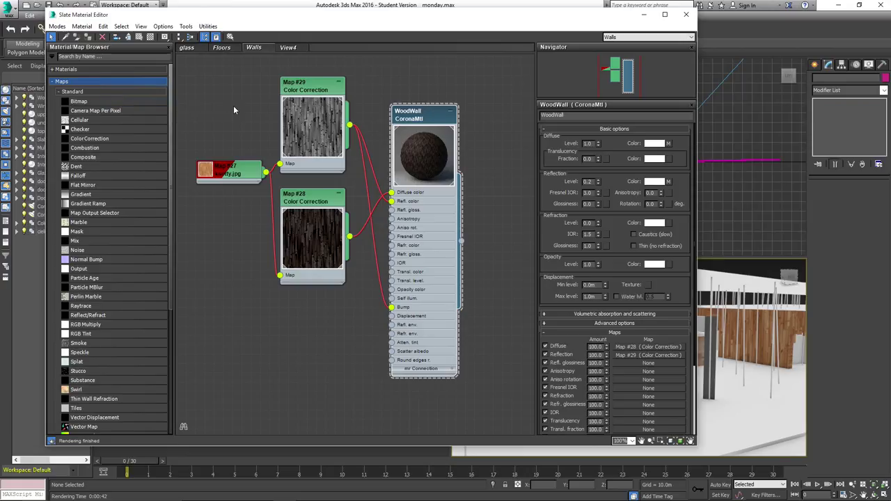
pyautogui.moveTo(86, 103)
pyautogui.mouseDown()
pyautogui.moveTo(236, 100)
pyautogui.moveTo(89, 103)
pyautogui.mouseUp()
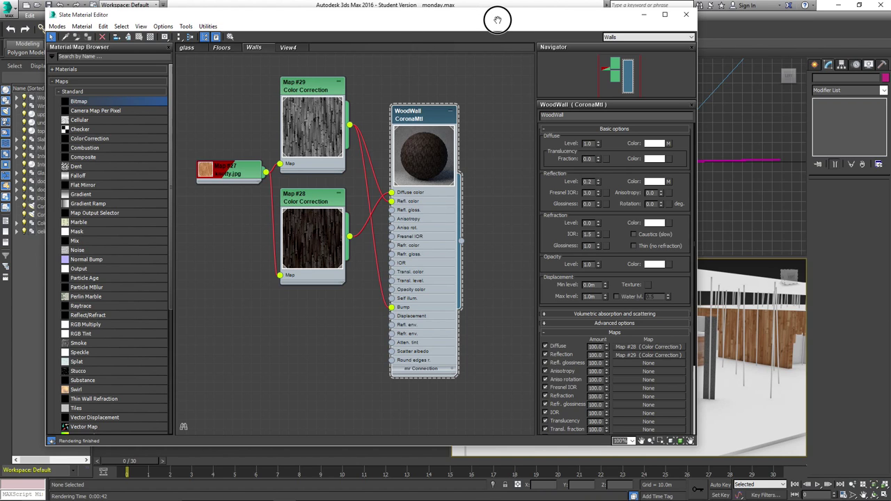
# Step: Assign the WoodWall material to the selected Woodwalls group, then close the Slate Material Editor
pyautogui.moveTo(431, 15); pyautogui.dragTo(498, 15)
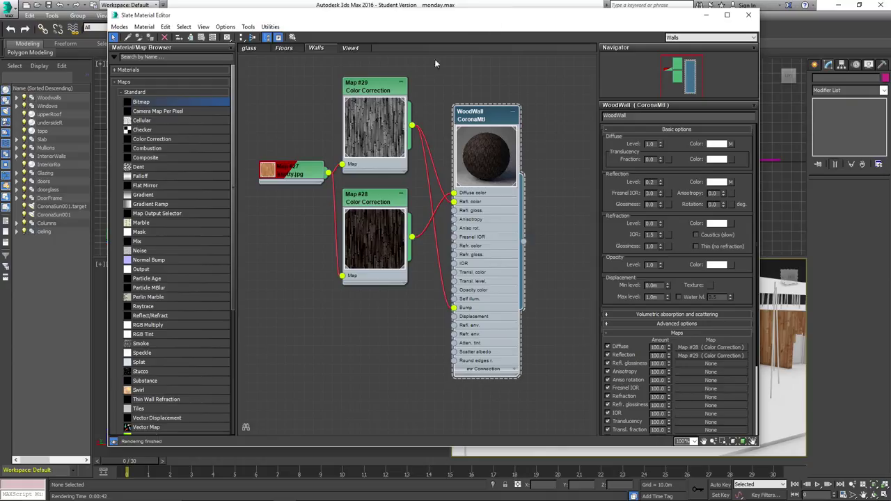
pyautogui.click(49, 98)
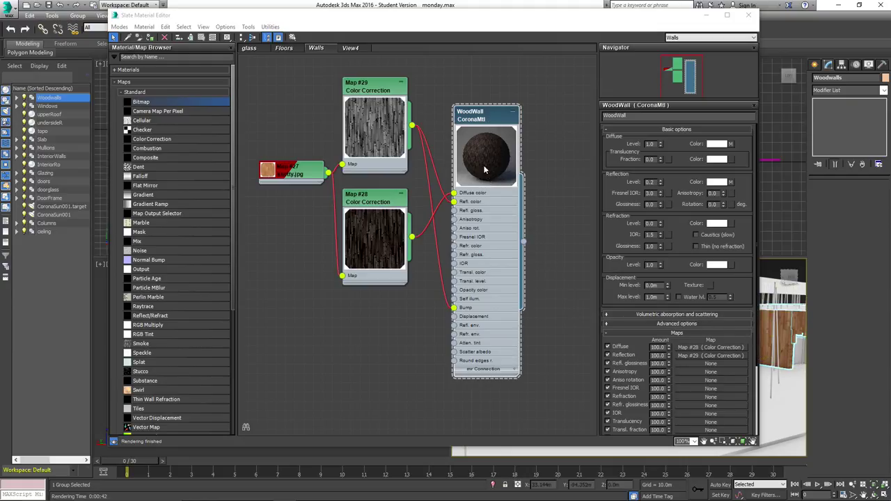
pyautogui.click(493, 124)
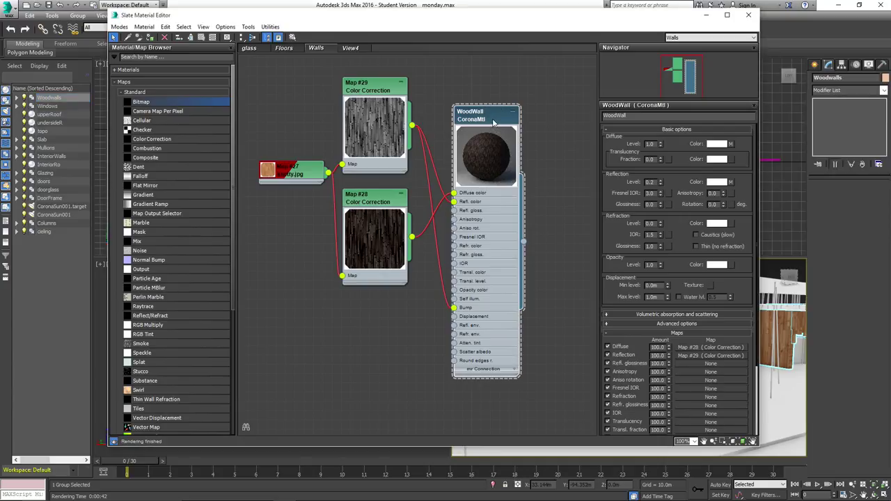
pyautogui.rightClick(493, 165)
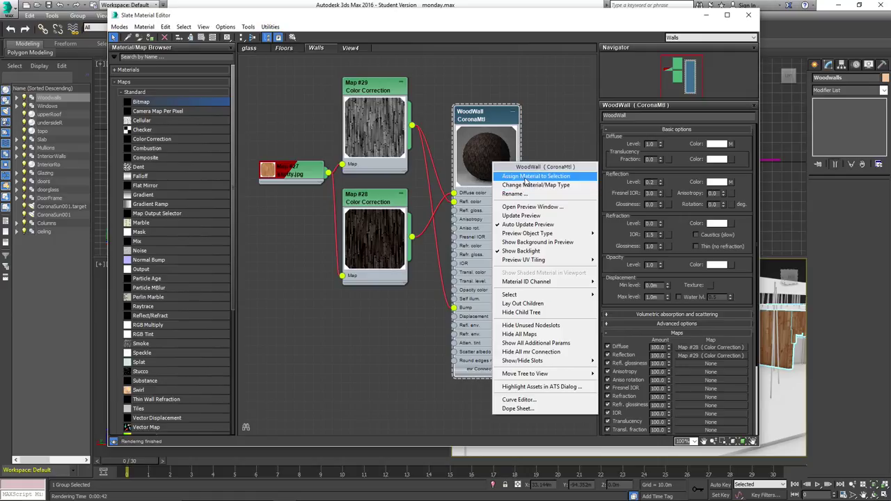
pyautogui.click(550, 118)
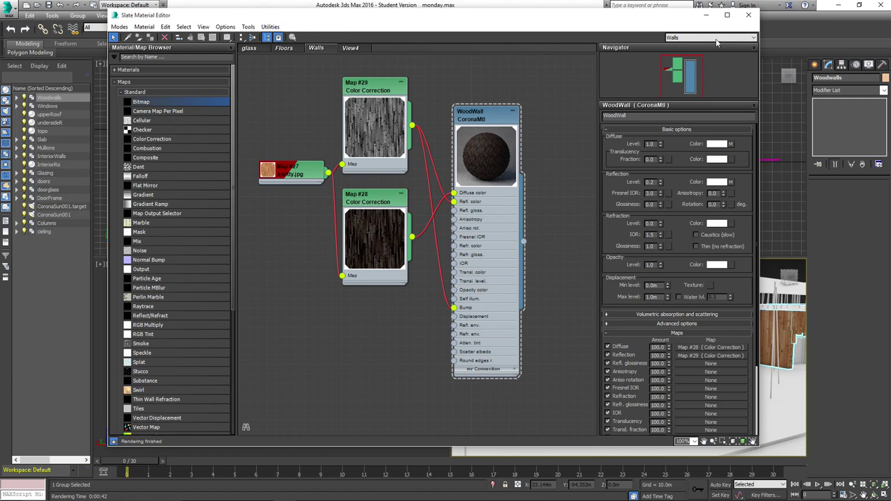
pyautogui.click(749, 14)
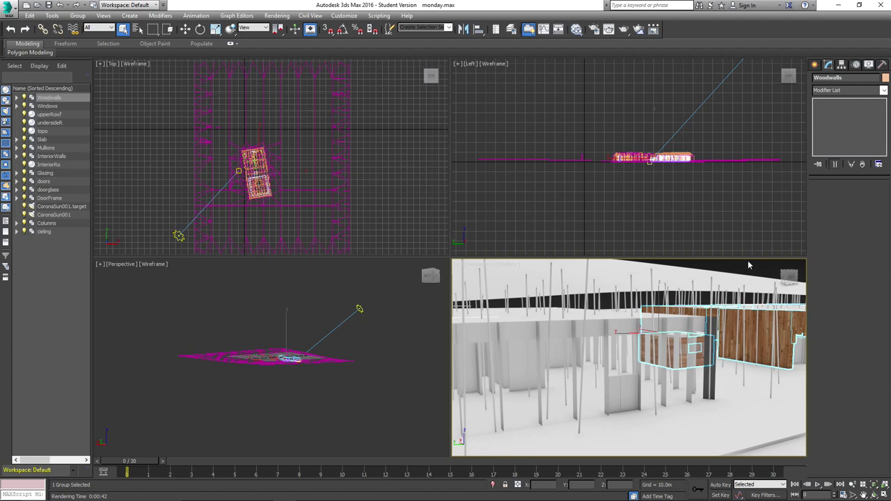
# Step: Set the camera viewport to Realistic shading and frame the wood-walled building squarely
pyautogui.press('p')
pyautogui.moveTo(706, 282); pyautogui.dragTo(766, 317, button='middle')
pyautogui.scroll(-6, 766, 316)
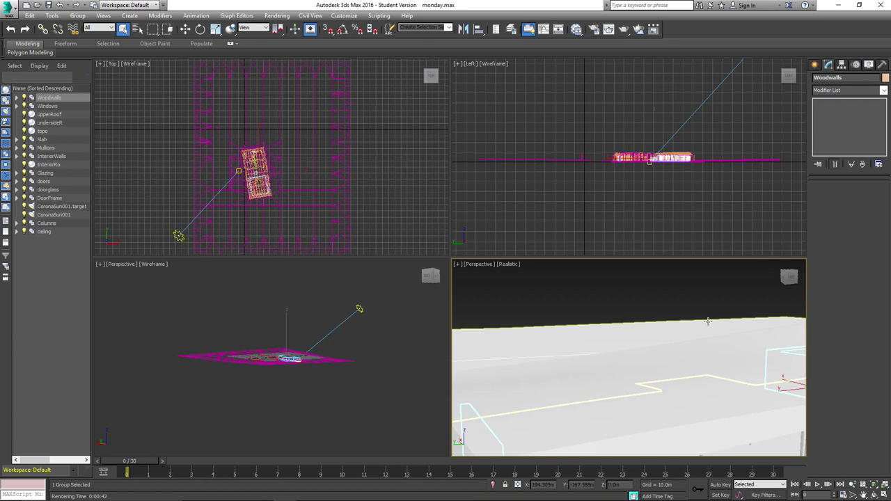
pyautogui.scroll(10, 748, 333)
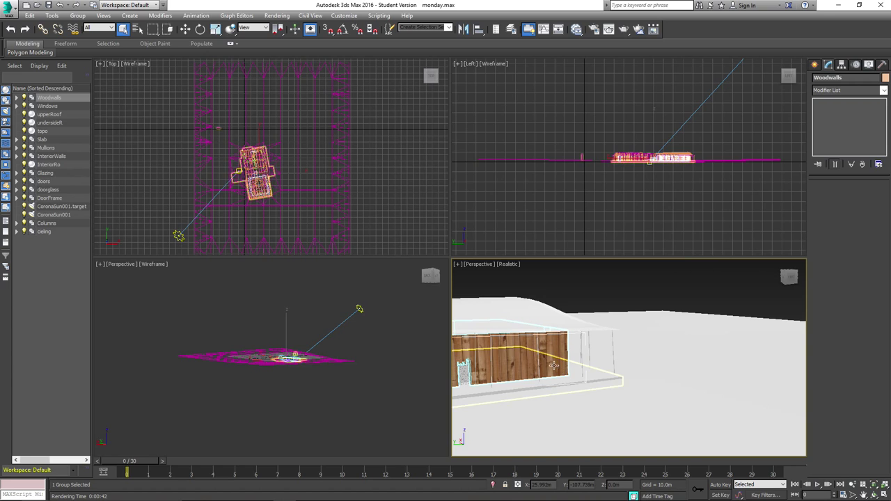
pyautogui.scroll(6, 579, 353)
pyautogui.moveTo(657, 342); pyautogui.dragTo(593, 342, button='middle')
pyautogui.scroll(-10, 593, 343)
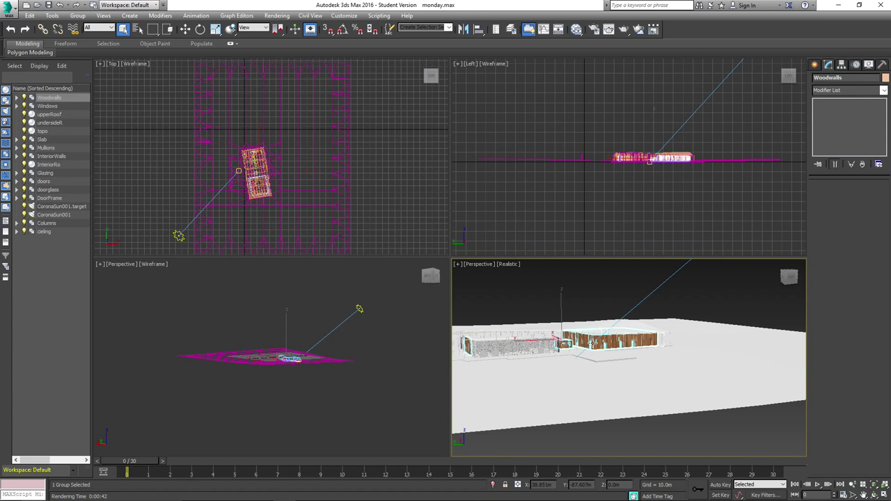
pyautogui.scroll(5, 592, 342)
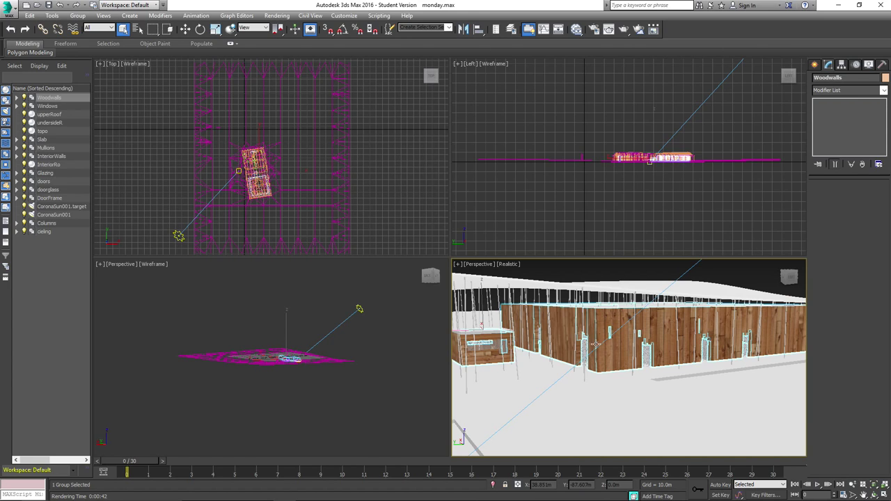
pyautogui.keyDown('alt'); pyautogui.moveTo(626, 346); pyautogui.dragTo(592, 334, button='middle'); pyautogui.keyUp('alt')
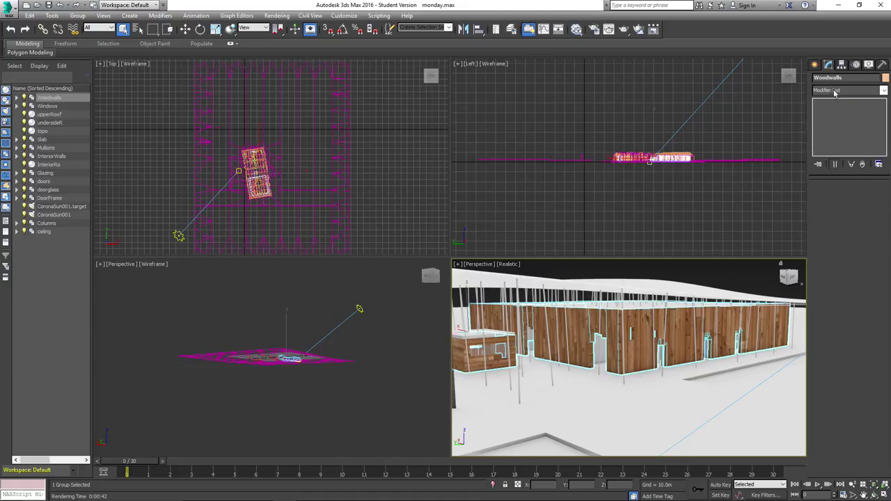
# Step: Add a UVW Map modifier to the Woodwalls group
pyautogui.click(48, 99)
pyautogui.click(48, 99)
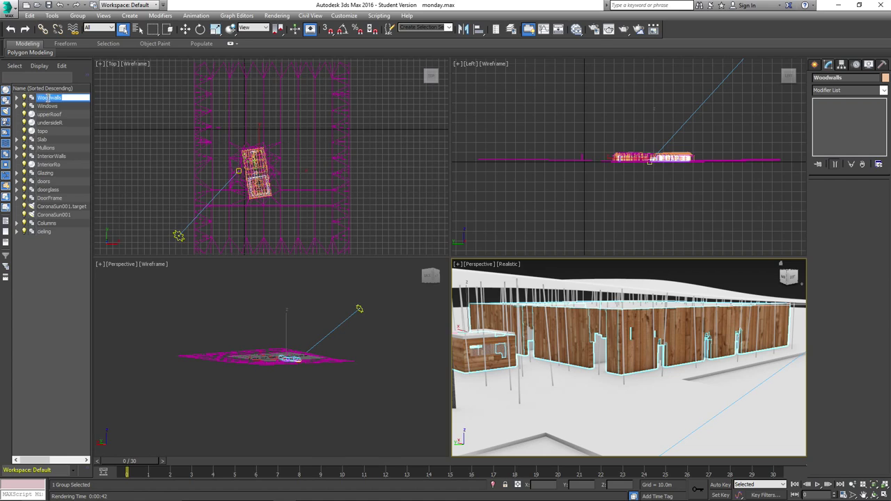
pyautogui.click(856, 91)
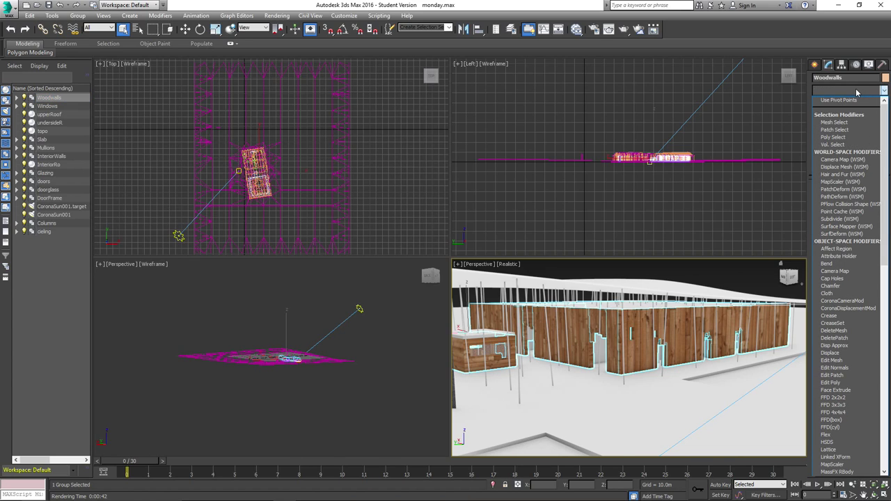
pyautogui.write('uvw')
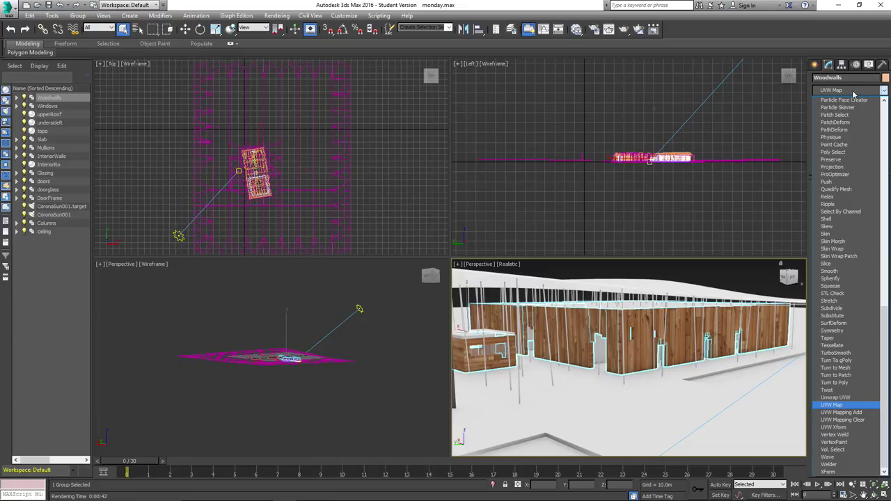
pyautogui.click(854, 93)
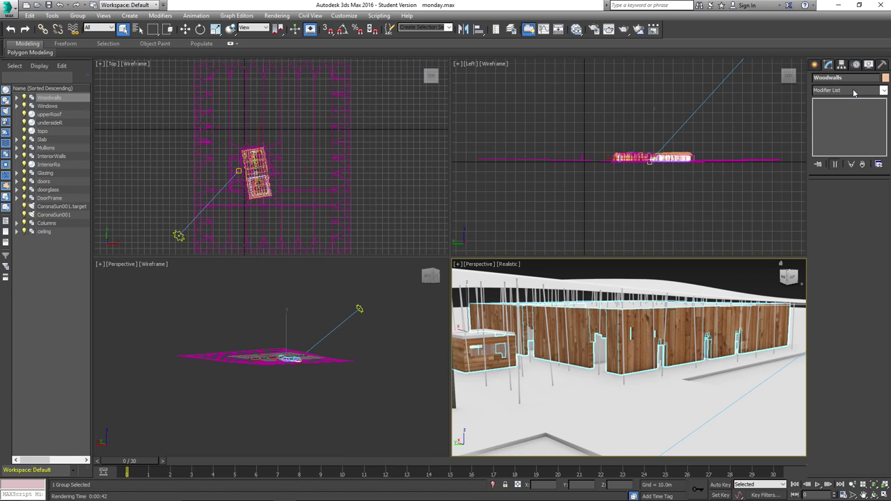
pyautogui.click(856, 94)
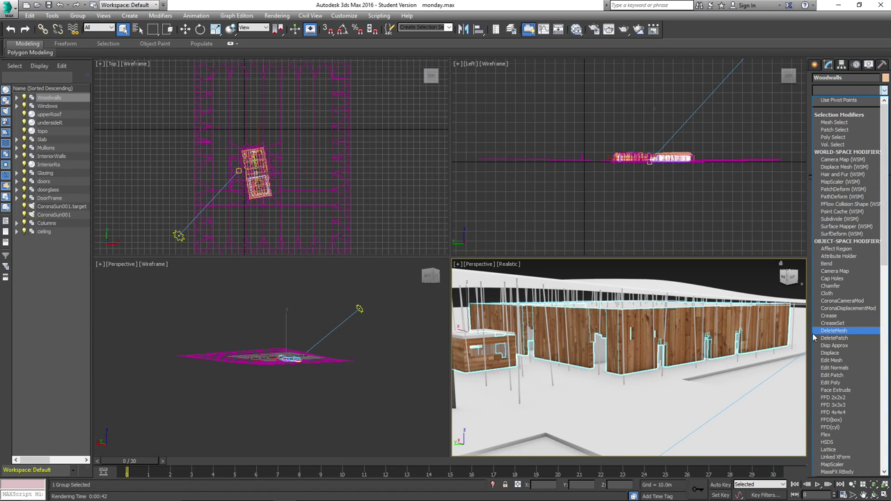
pyautogui.press('u')
pyautogui.press('u')
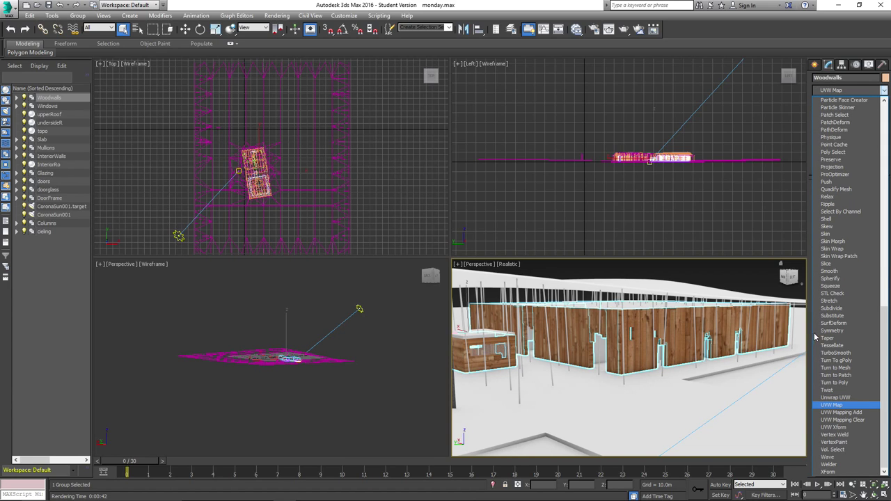
pyautogui.click(843, 407)
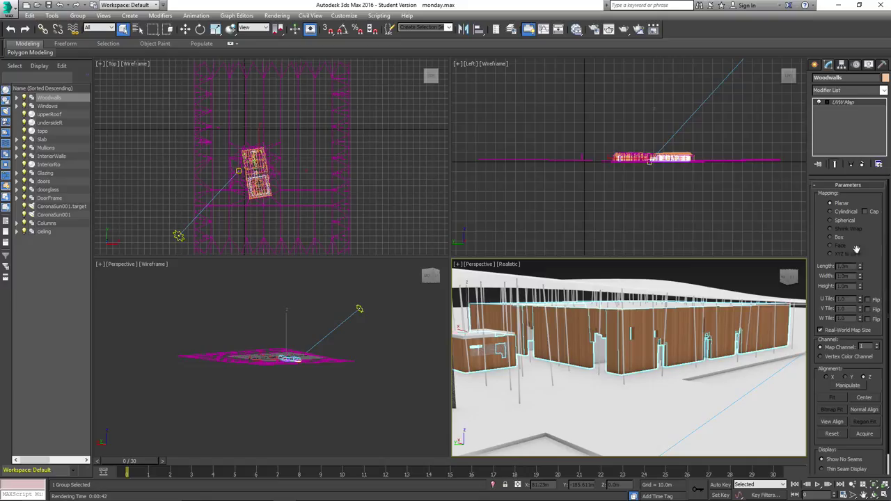
# Step: Set the UVW Map modifier's mapping to Box projection
pyautogui.click(830, 238)
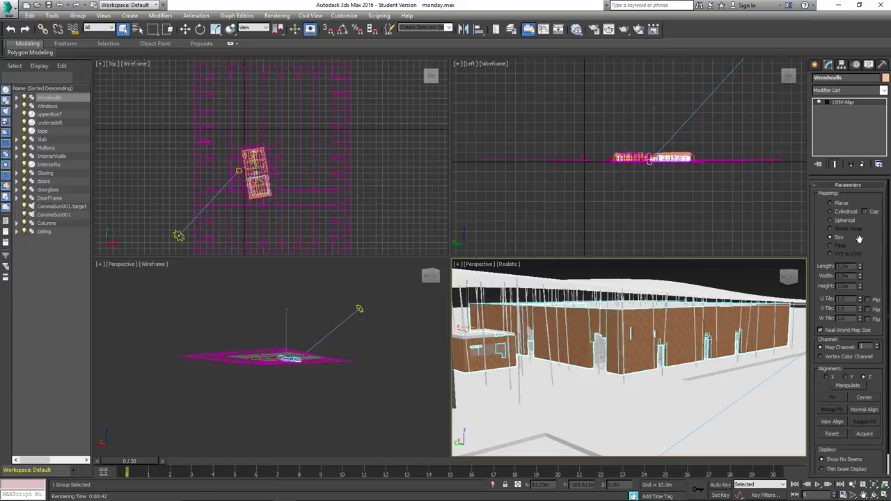
pyautogui.moveTo(874, 255); pyautogui.dragTo(876, 227)
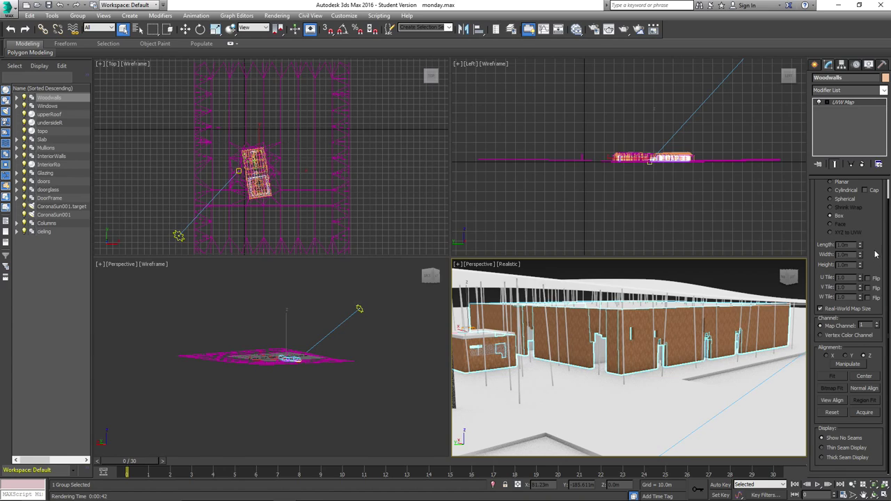
pyautogui.moveTo(872, 248); pyautogui.dragTo(868, 264)
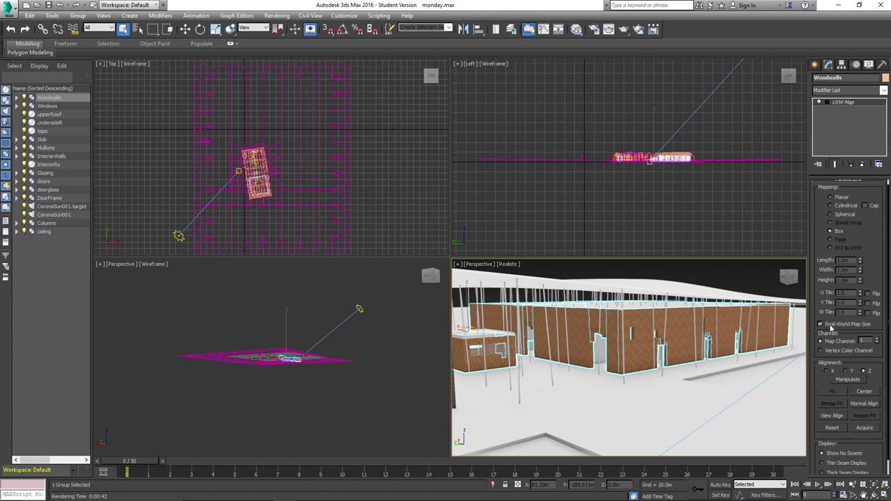
pyautogui.moveTo(872, 265); pyautogui.dragTo(876, 249)
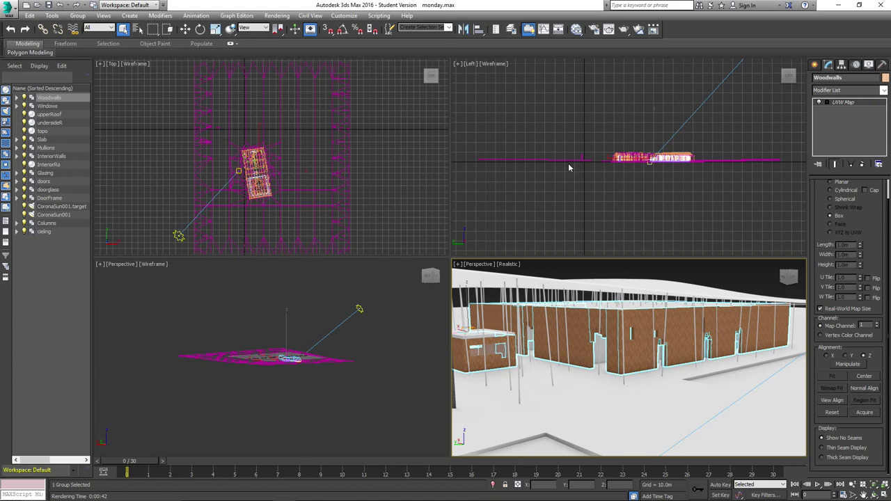
# Step: Open the Slate Material Editor and bring up the knotty.jpg Map #27 bitmap parameters
pyautogui.click(576, 30)
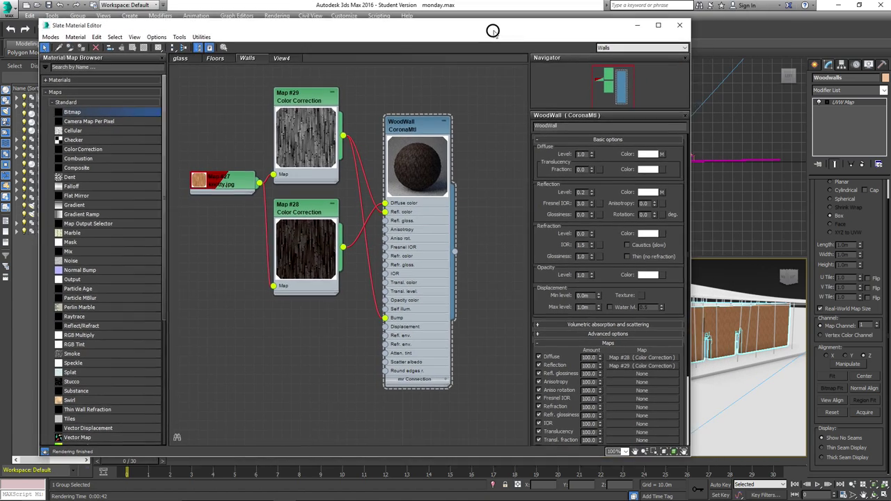
pyautogui.moveTo(493, 30); pyautogui.dragTo(412, 32)
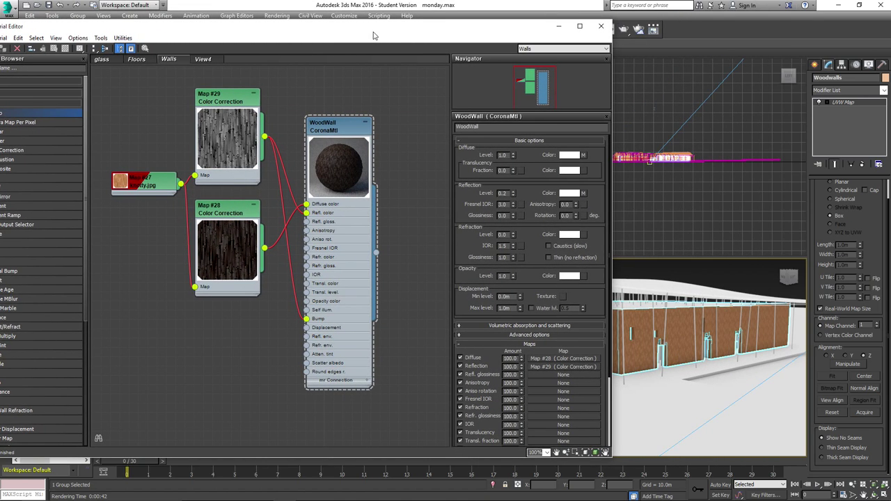
pyautogui.click(148, 184)
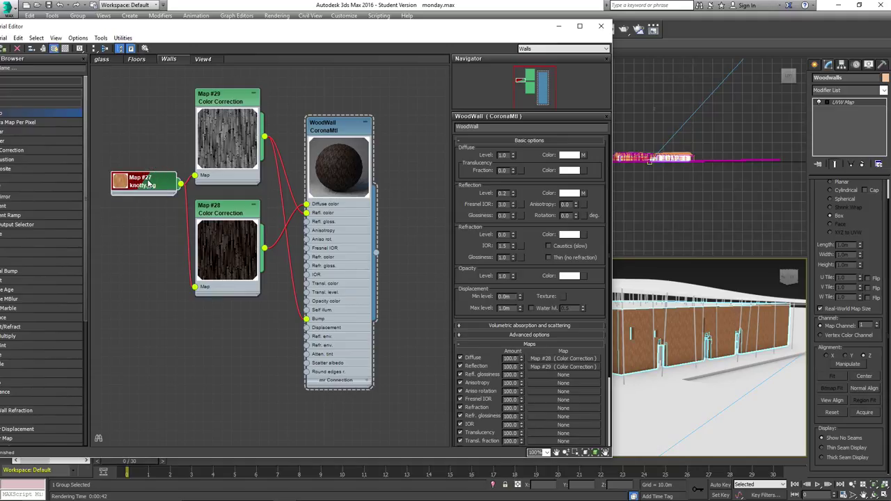
pyautogui.doubleClick(148, 184)
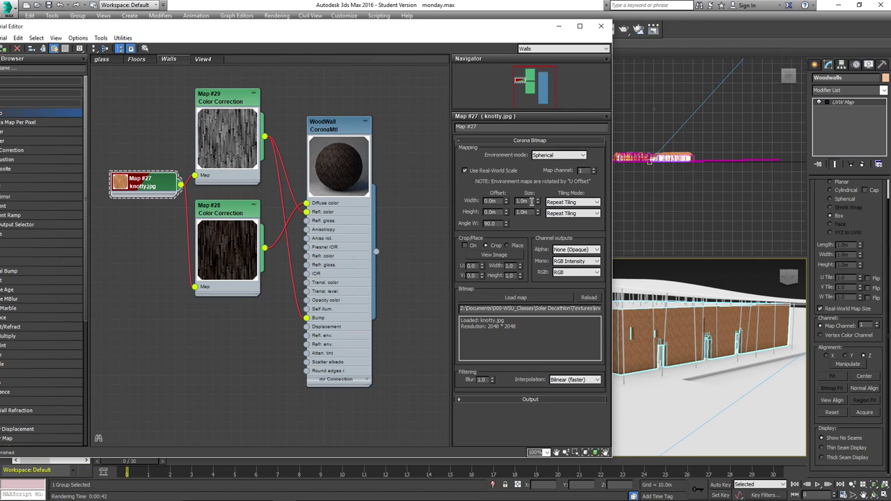
pyautogui.doubleClick(522, 202)
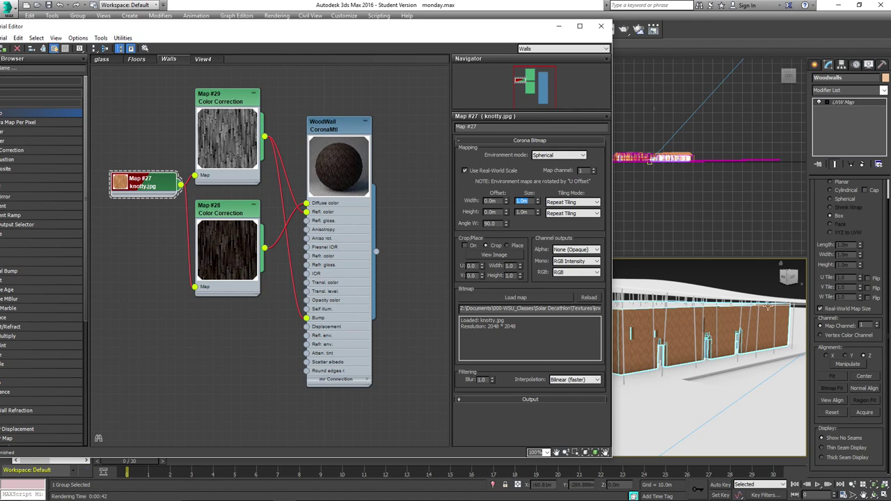
# Step: Set the knotty.jpg texture size to 6.0m width and 6.0m height
pyautogui.click(878, 257)
pyautogui.scroll(1, 877, 237)
pyautogui.scroll(-1, 876, 227)
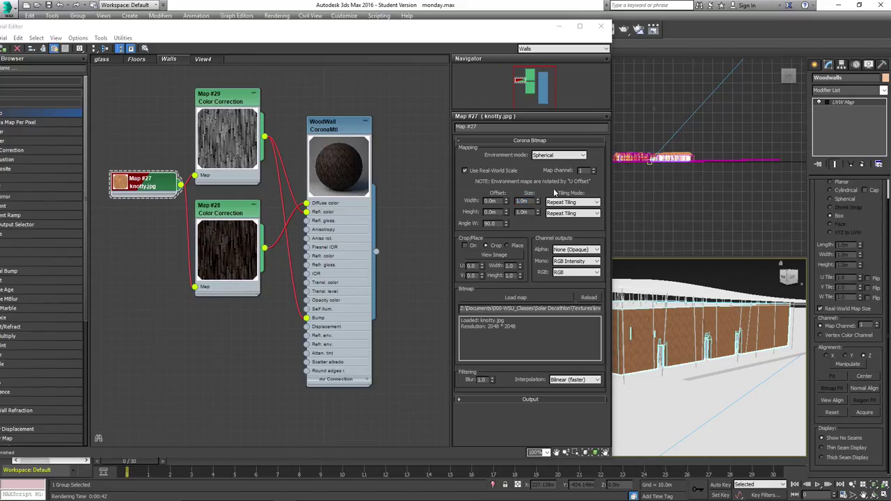
pyautogui.click(523, 201)
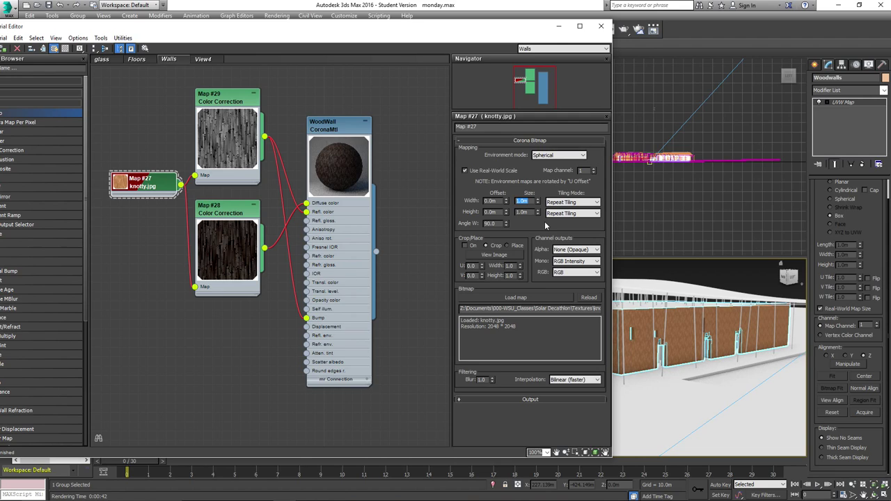
pyautogui.write('6')
pyautogui.press('Tab')
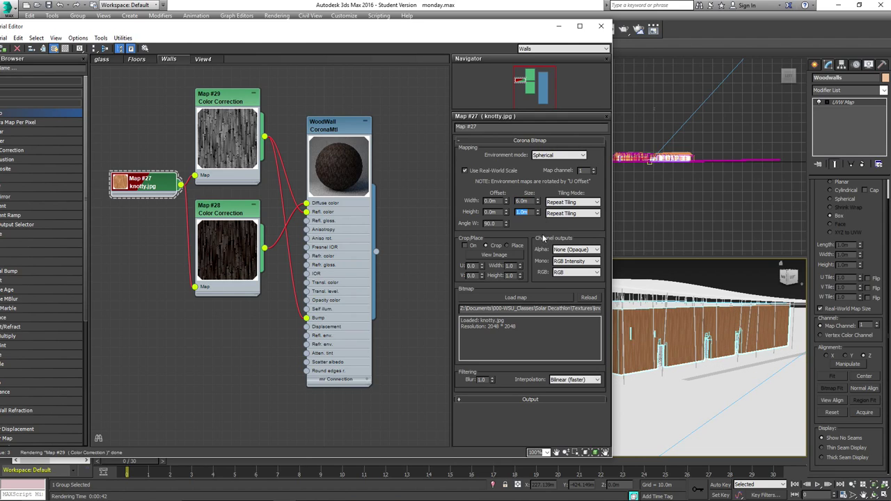
pyautogui.click(504, 213)
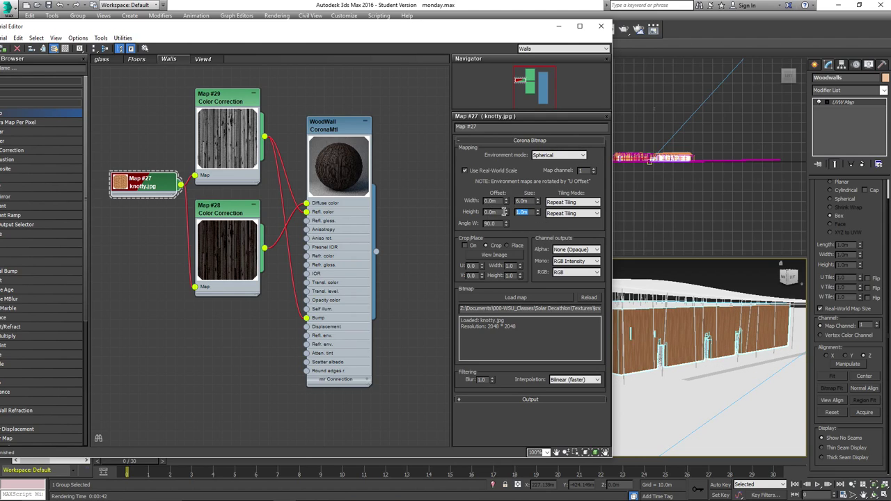
pyautogui.write('6')
pyautogui.press('Return')
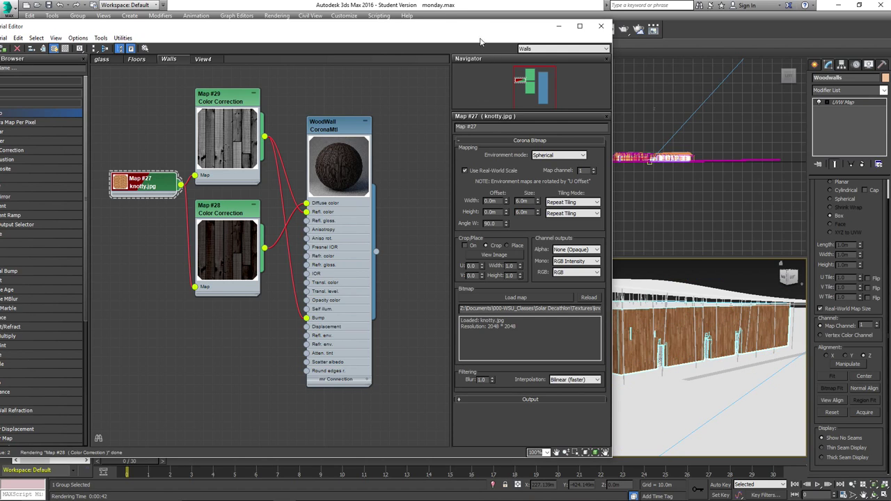
# Step: Check the retiled wood wall in the realistic perspective view
pyautogui.moveTo(478, 28); pyautogui.dragTo(422, 30)
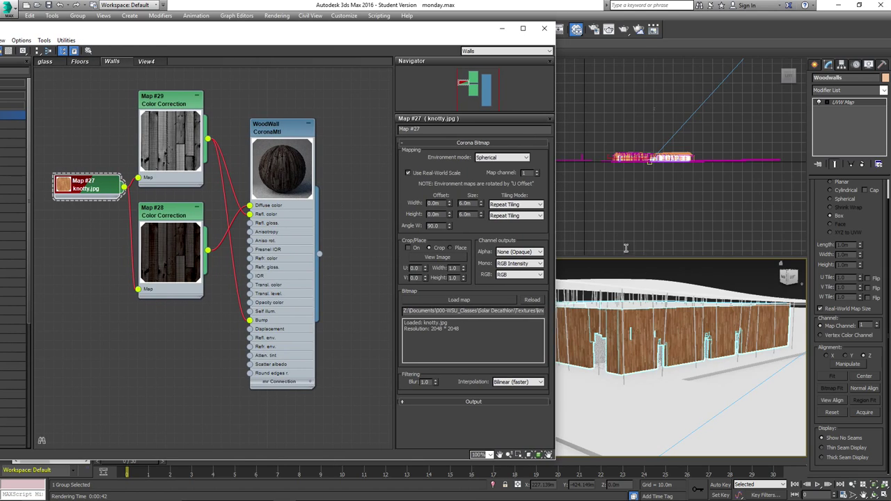
pyautogui.click(665, 354)
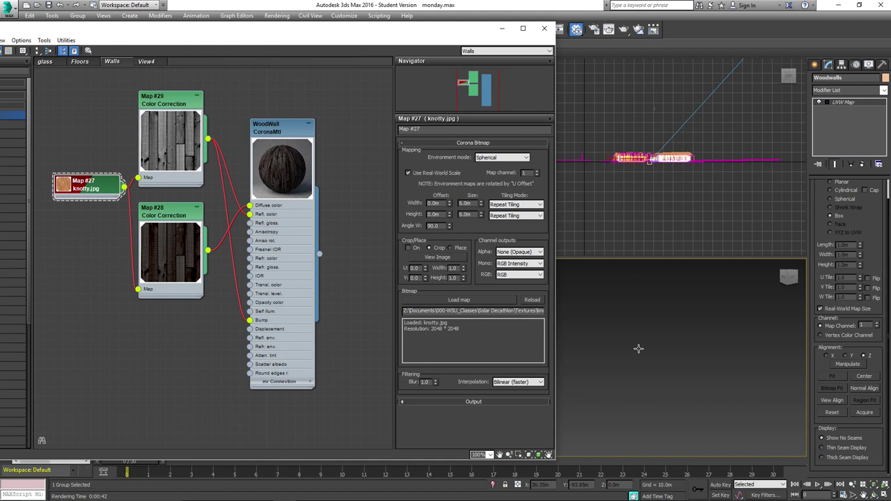
pyautogui.click(655, 356)
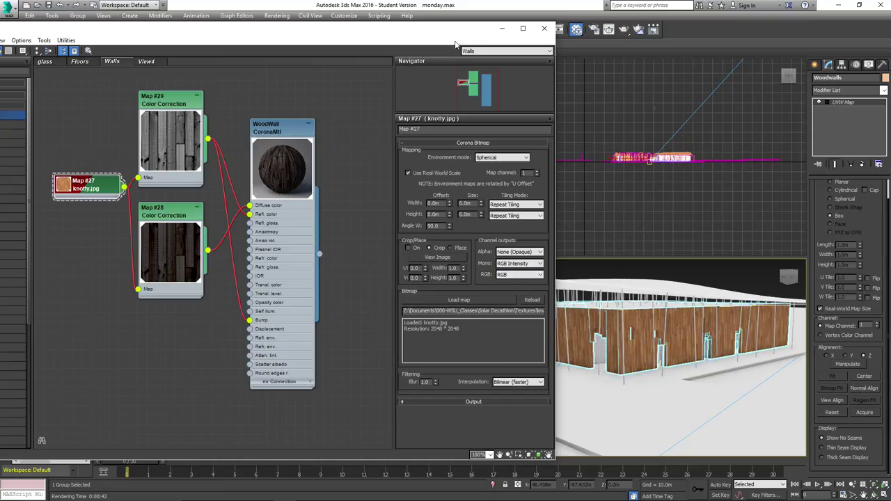
pyautogui.moveTo(408, 28); pyautogui.dragTo(451, 27)
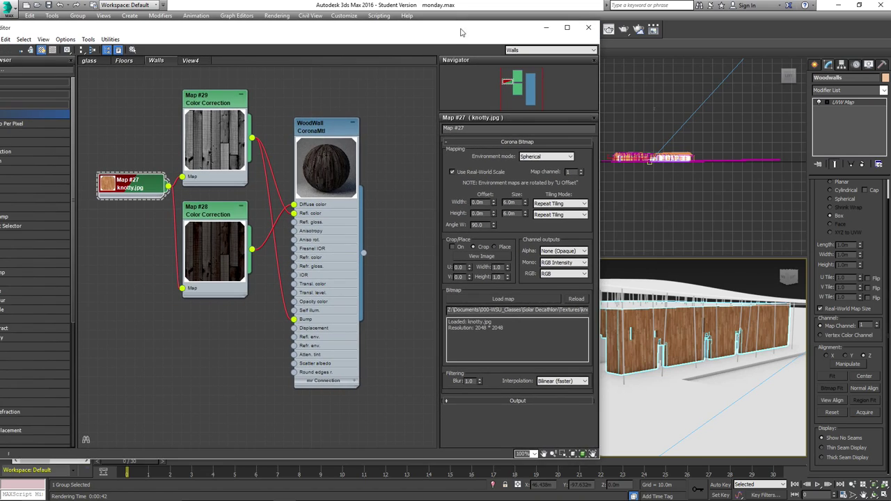
# Step: Close the Slate Material Editor and zoom the realistic perspective view out over the building
pyautogui.click(590, 29)
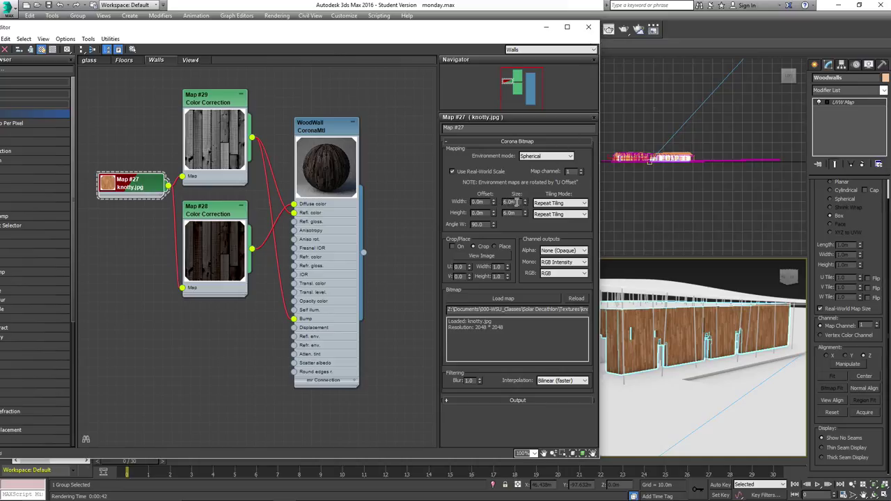
pyautogui.click(590, 28)
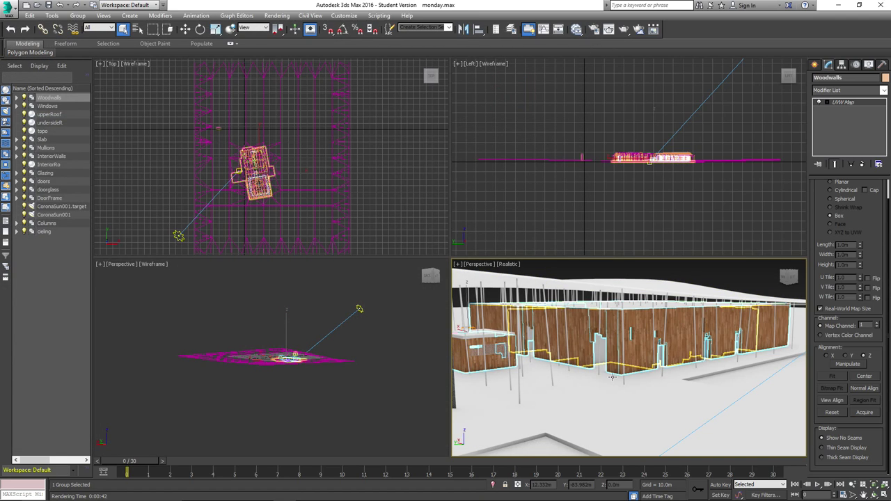
pyautogui.click(852, 486)
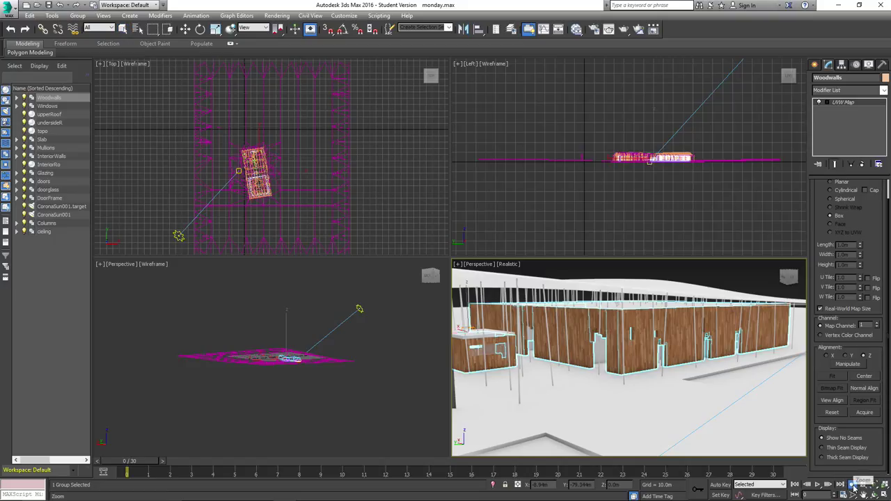
pyautogui.moveTo(636, 362)
pyautogui.mouseDown()
pyautogui.moveTo(642, 340)
pyautogui.moveTo(645, 359)
pyautogui.mouseUp()
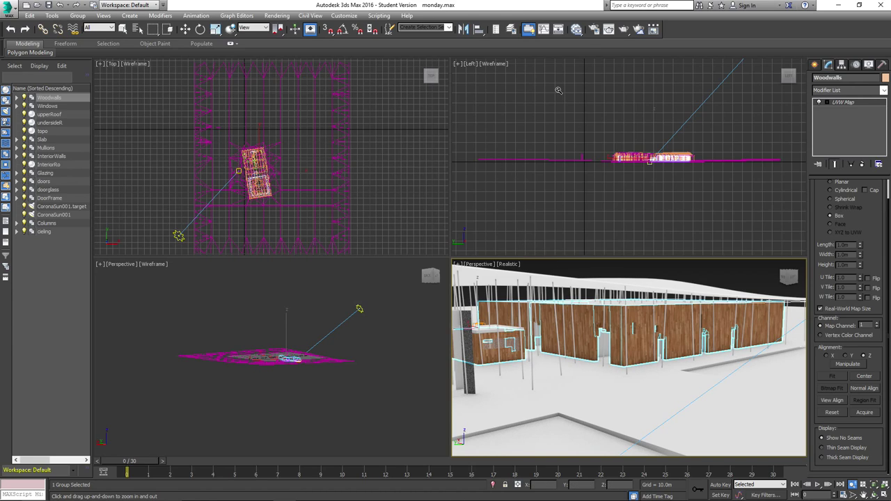
# Step: Reopen the Slate Material Editor on the Floors graph and select the Slab object
pyautogui.click(577, 29)
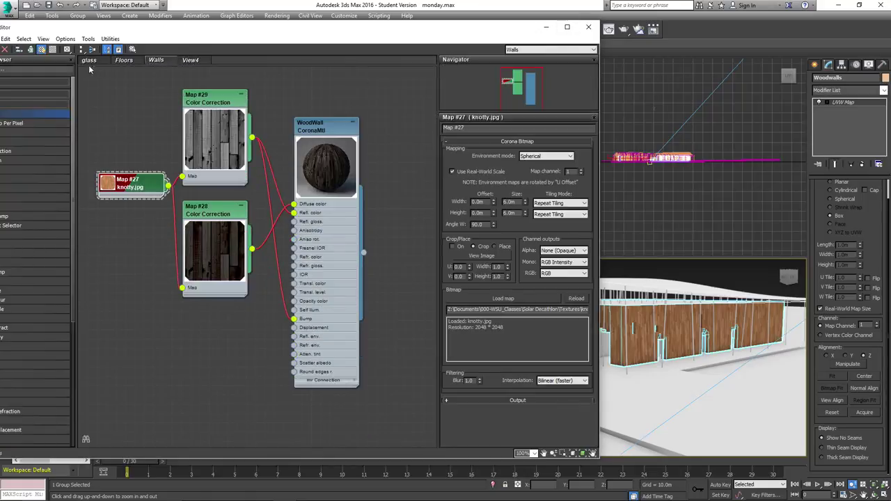
pyautogui.click(124, 60)
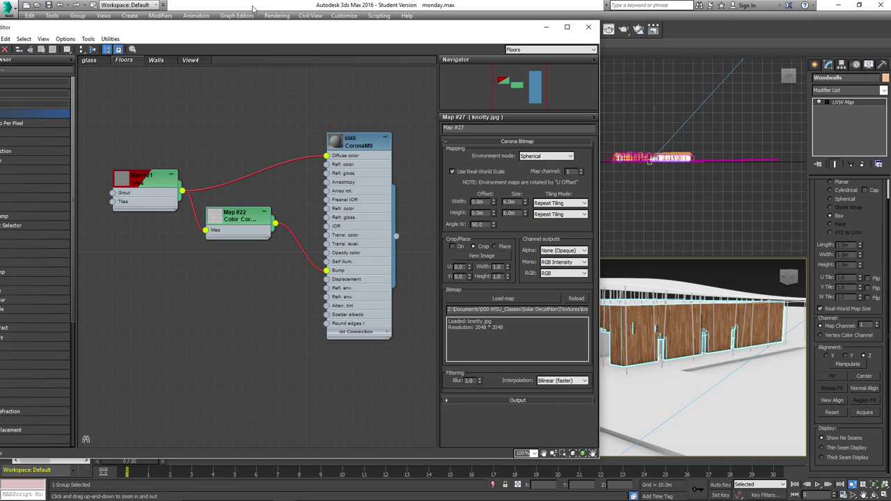
pyautogui.moveTo(248, 30); pyautogui.dragTo(393, 28)
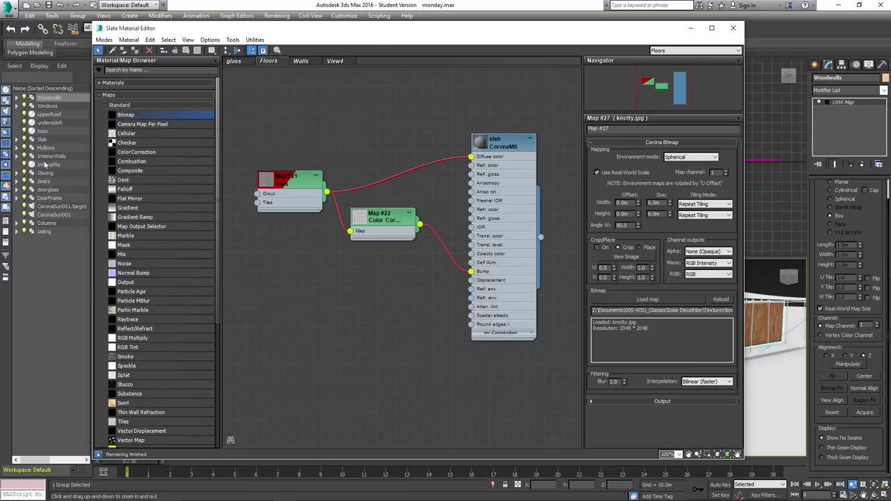
pyautogui.click(41, 140)
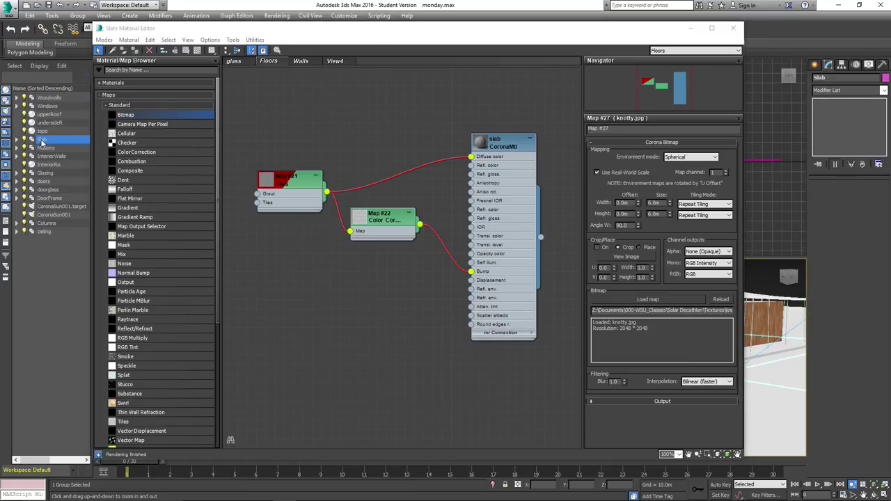
pyautogui.click(408, 16)
pyautogui.moveTo(448, 30); pyautogui.dragTo(452, 28)
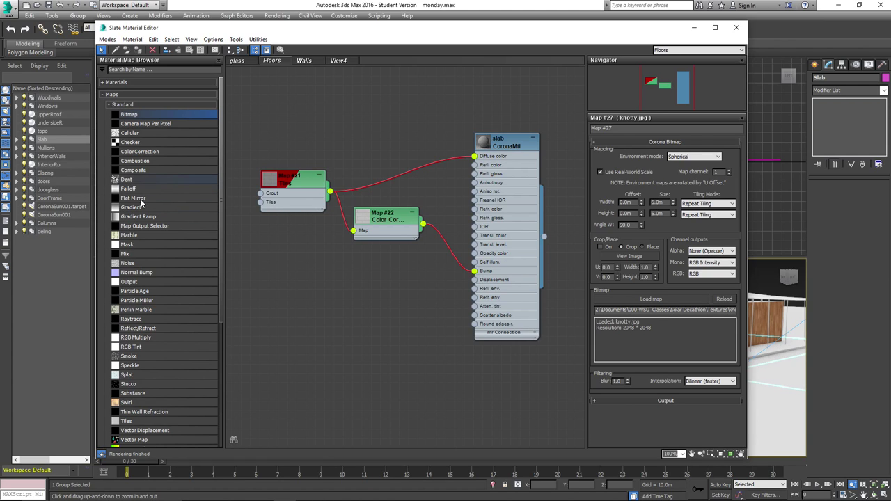
# Step: Browse the Tiles map in the Maps list, then list the Scene Materials
pyautogui.scroll(-2, 219, 328)
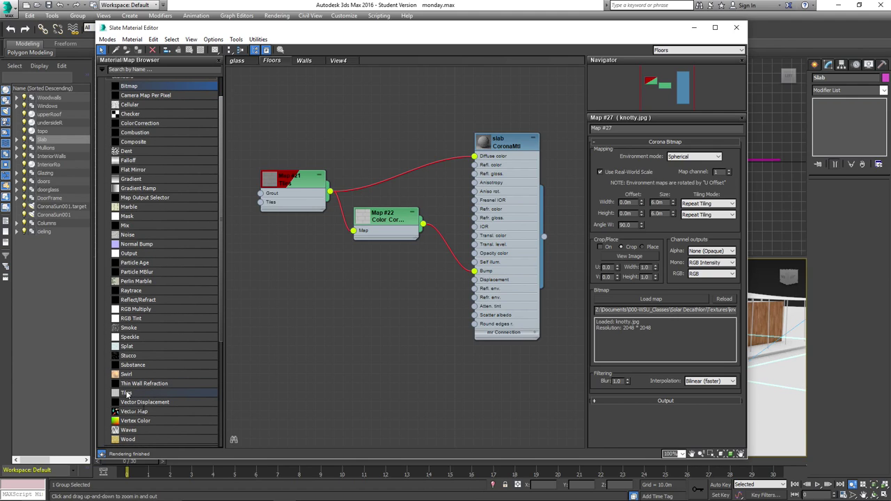
pyautogui.moveTo(125, 394); pyautogui.dragTo(272, 201)
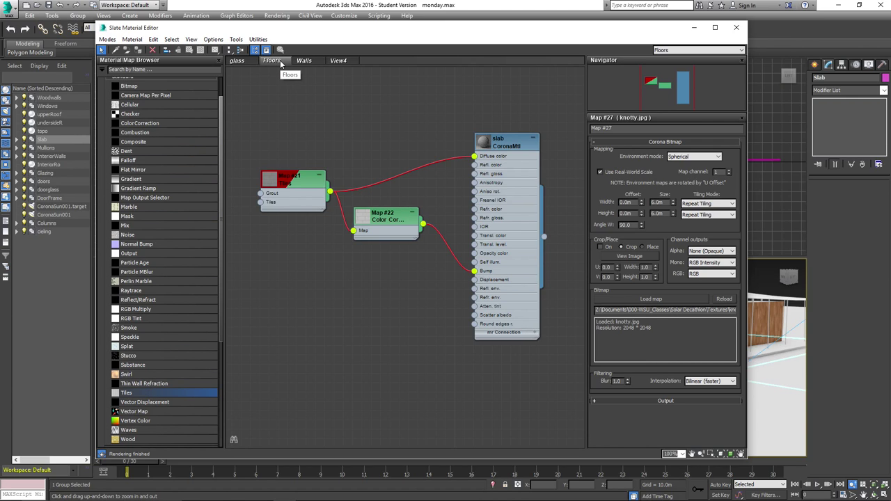
pyautogui.moveTo(222, 144); pyautogui.dragTo(215, 271)
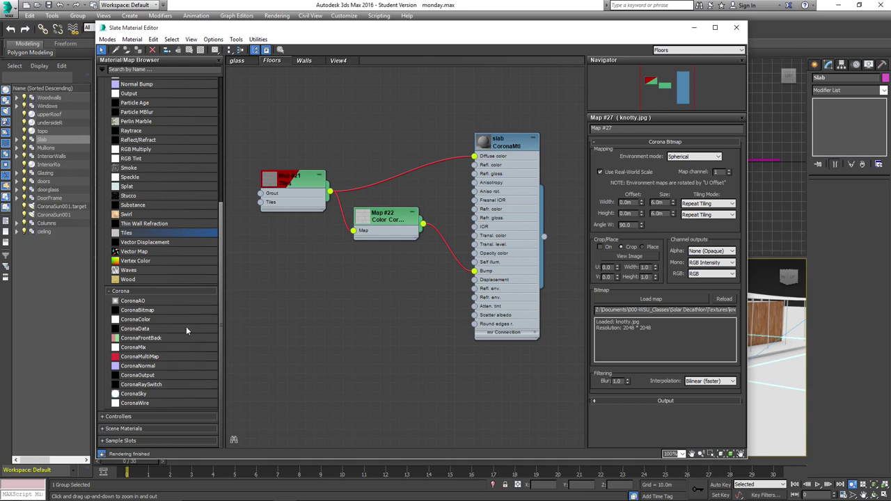
pyautogui.click(103, 429)
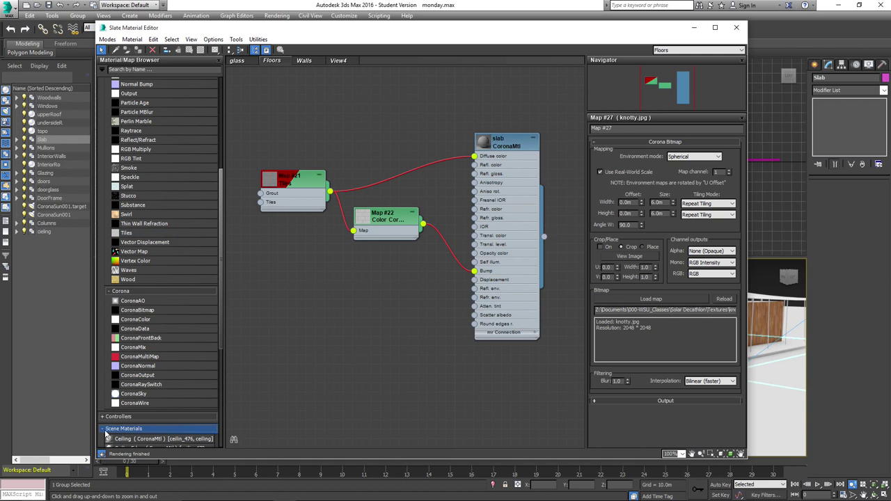
pyautogui.moveTo(220, 334); pyautogui.dragTo(220, 418)
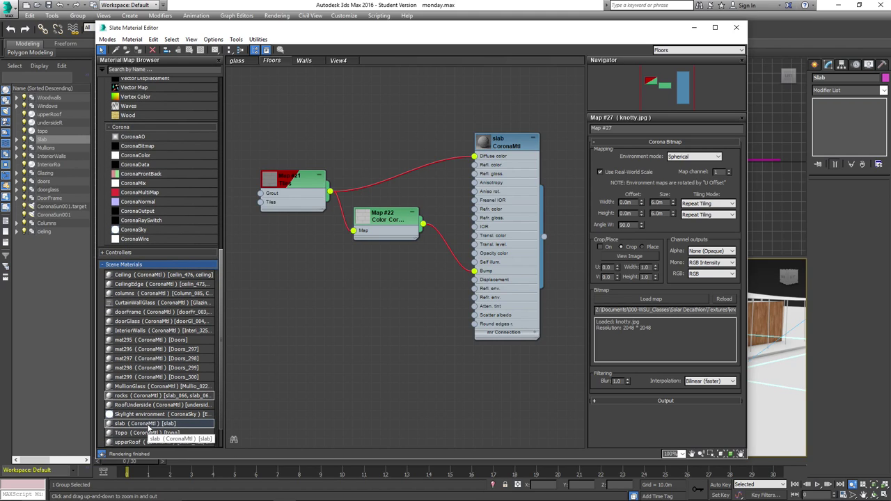
# Step: Bring the slab material into the node view and nudge its Color Correction bump node right
pyautogui.moveTo(148, 426); pyautogui.dragTo(300, 380)
pyautogui.moveTo(221, 300); pyautogui.dragTo(218, 97)
pyautogui.click(388, 218)
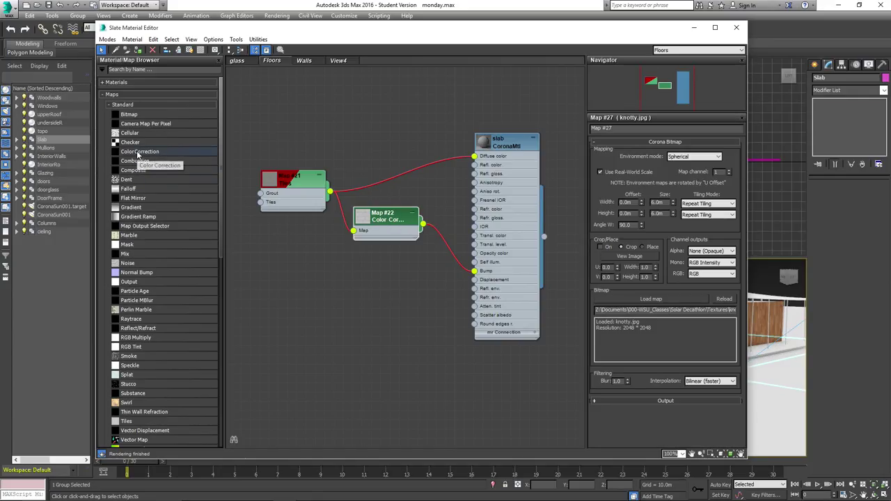
pyautogui.moveTo(389, 218); pyautogui.dragTo(397, 218)
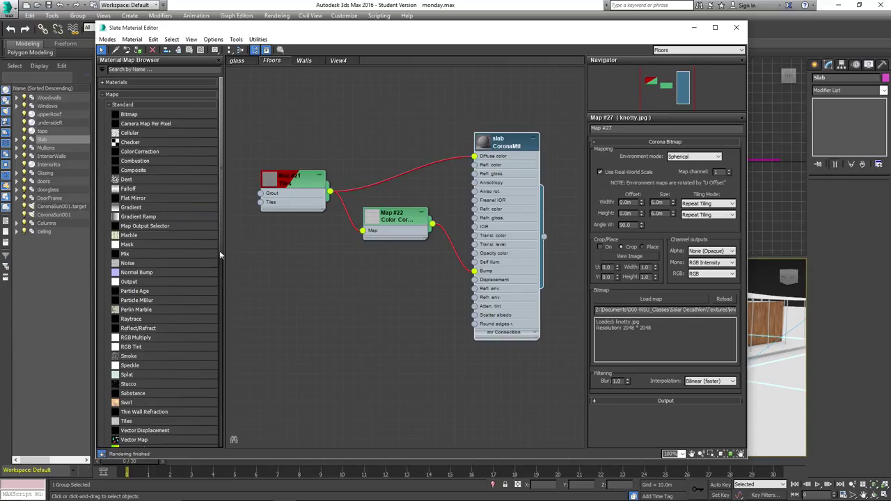
pyautogui.click(293, 182)
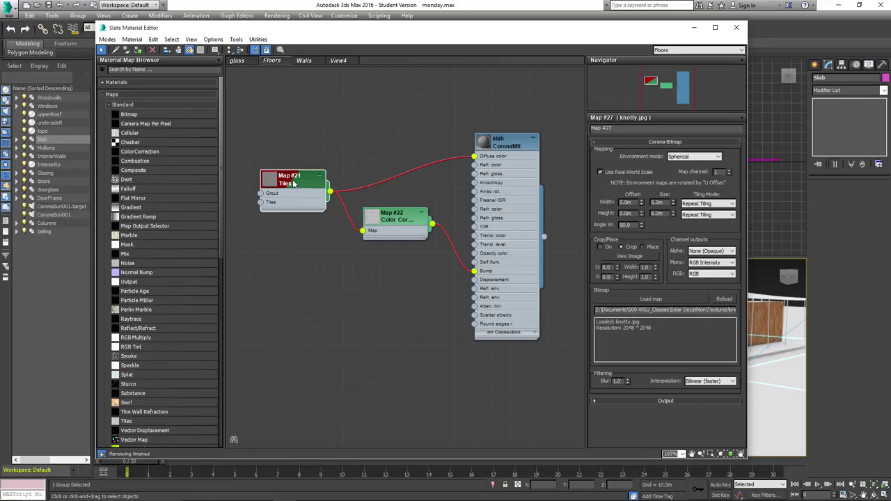
# Step: Assign the slab CoronaMtl with its Tiles #21 diffuse to the Slab, replacing the same-named material
pyautogui.doubleClick(293, 183)
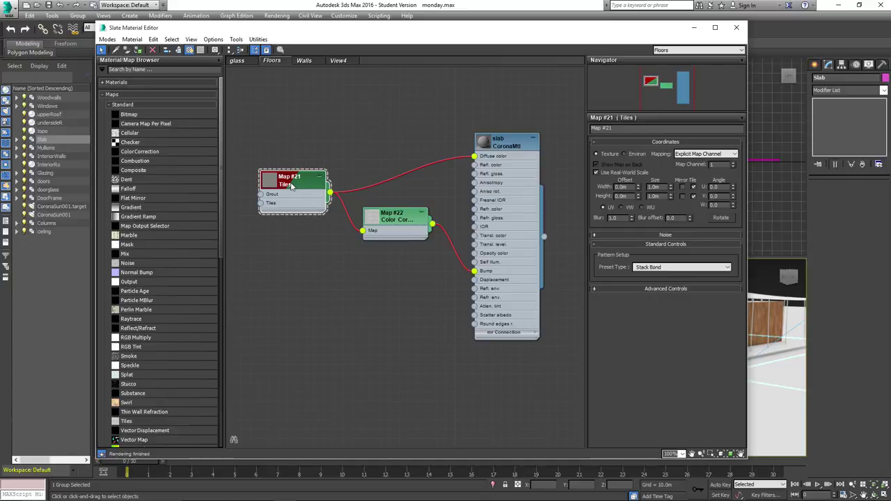
pyautogui.click(506, 146)
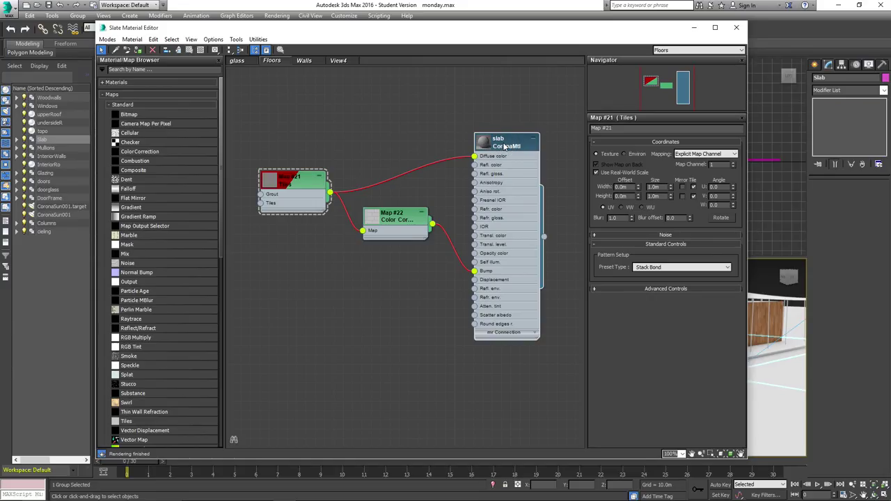
pyautogui.rightClick(506, 146)
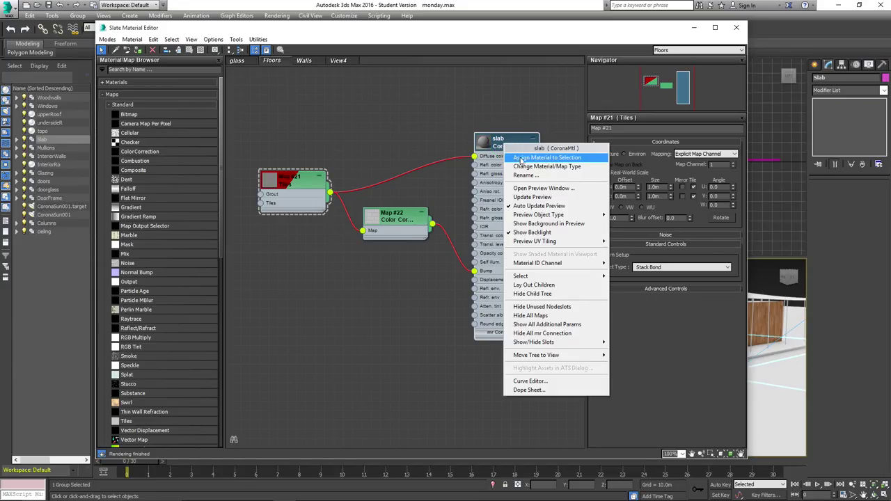
pyautogui.click(523, 158)
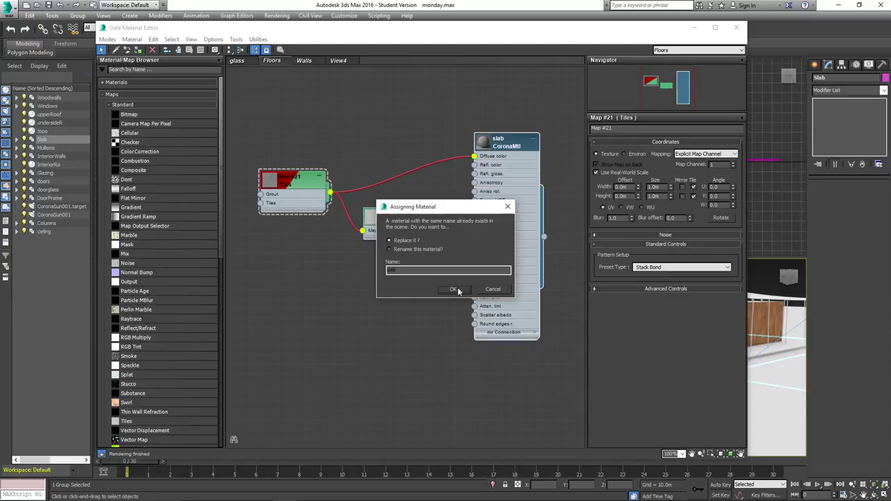
pyautogui.click(454, 290)
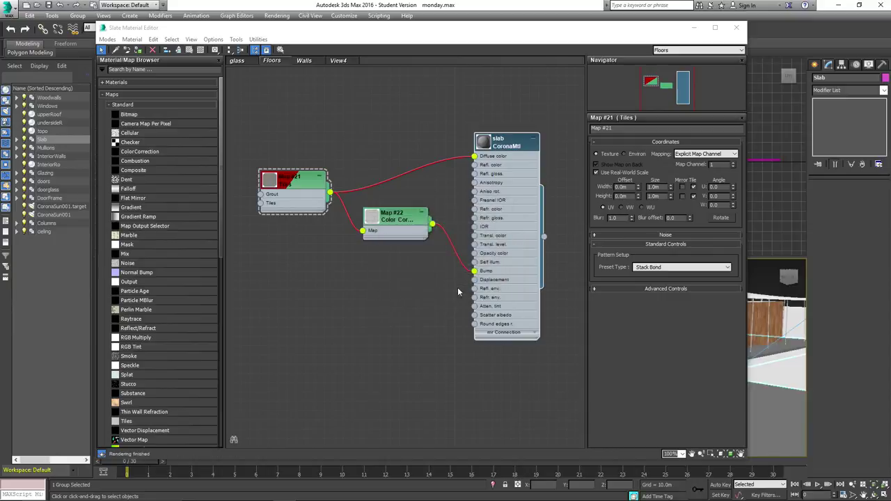
# Step: Select the Map #21 Tiles node and enlarge its preview swatch
pyautogui.click(507, 144)
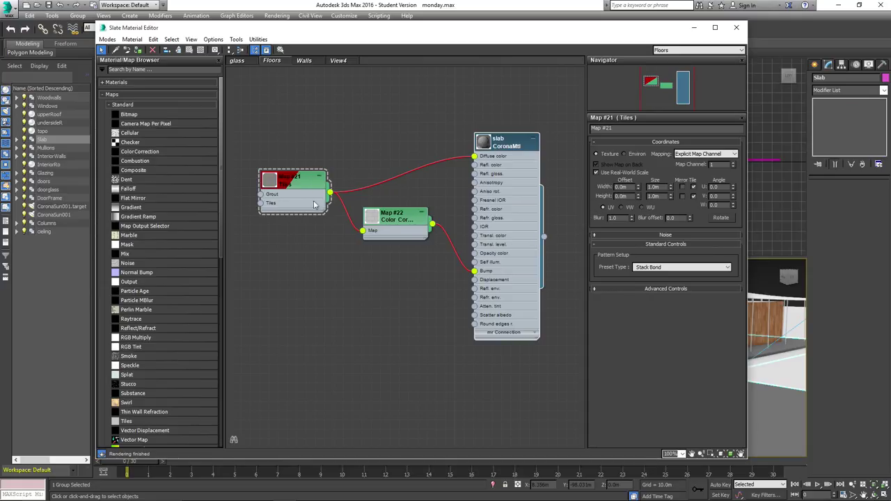
pyautogui.click(298, 187)
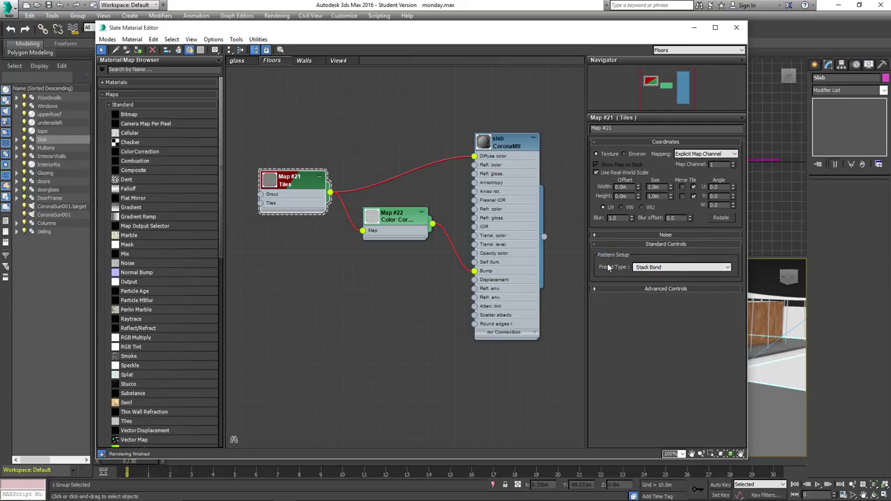
pyautogui.click(729, 268)
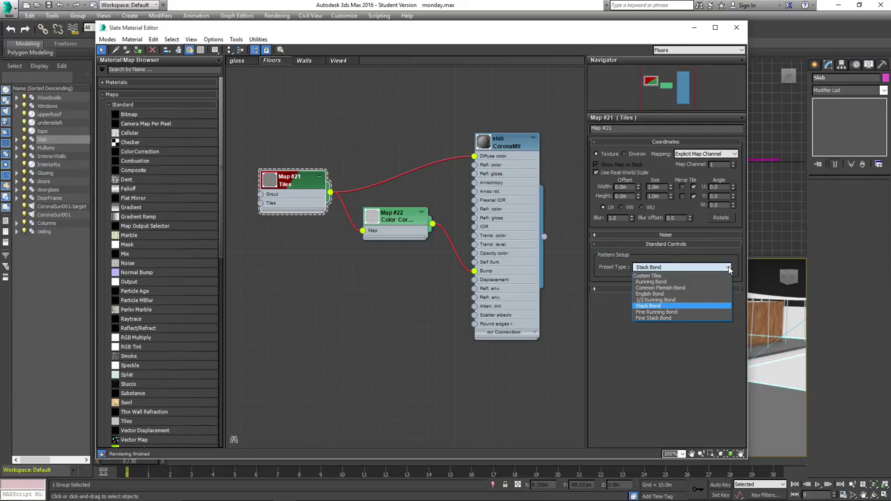
pyautogui.click(663, 306)
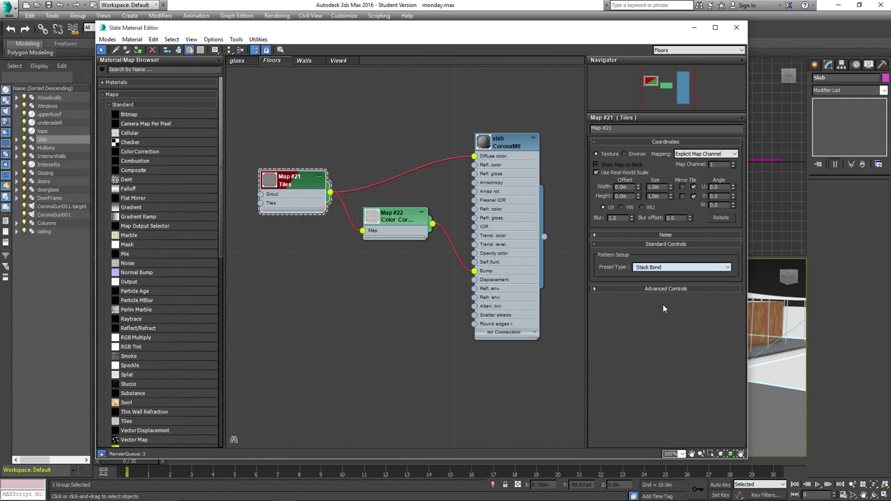
pyautogui.doubleClick(269, 181)
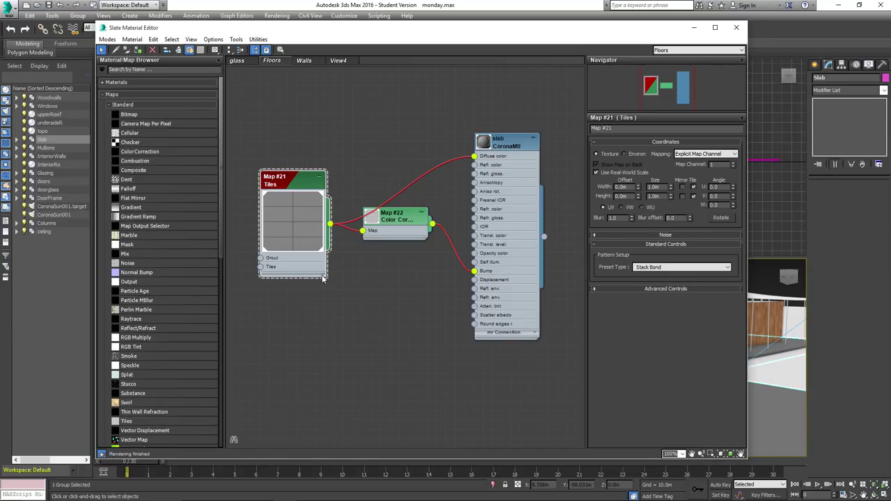
pyautogui.moveTo(324, 277); pyautogui.dragTo(350, 286)
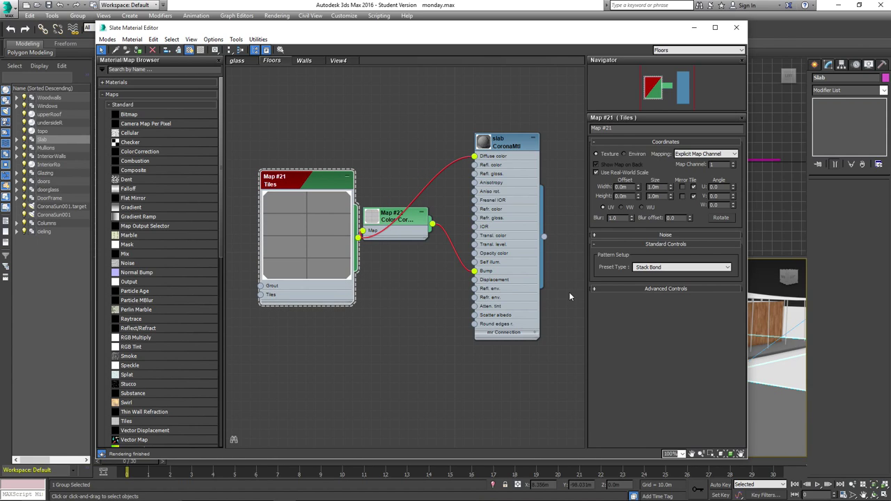
# Step: Change the Tiles preset to Running Bond and expand Advanced Controls
pyautogui.click(727, 268)
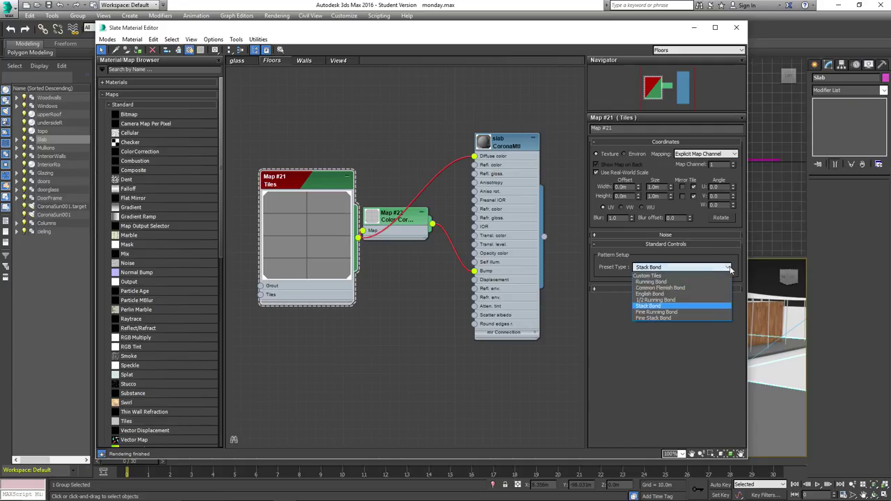
pyautogui.click(676, 282)
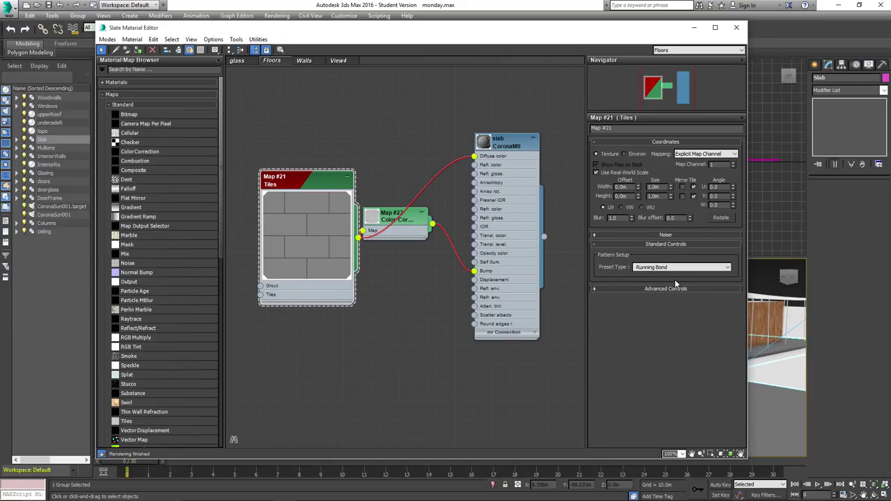
pyautogui.click(596, 289)
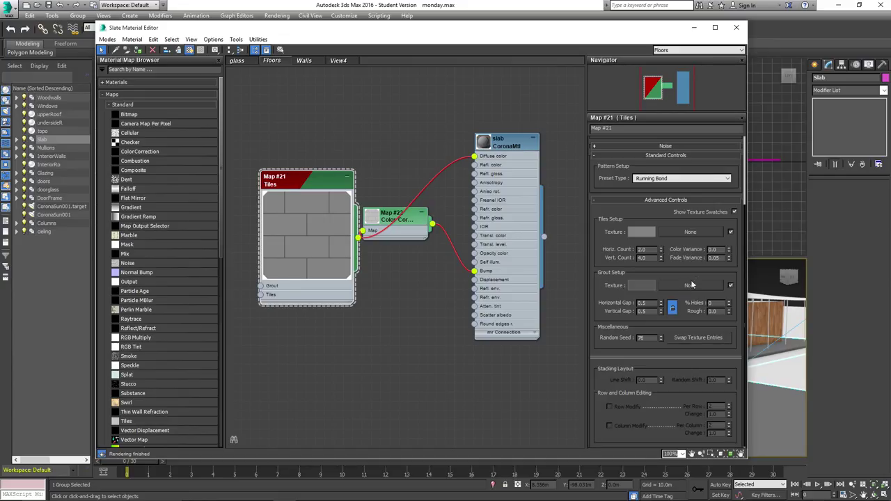
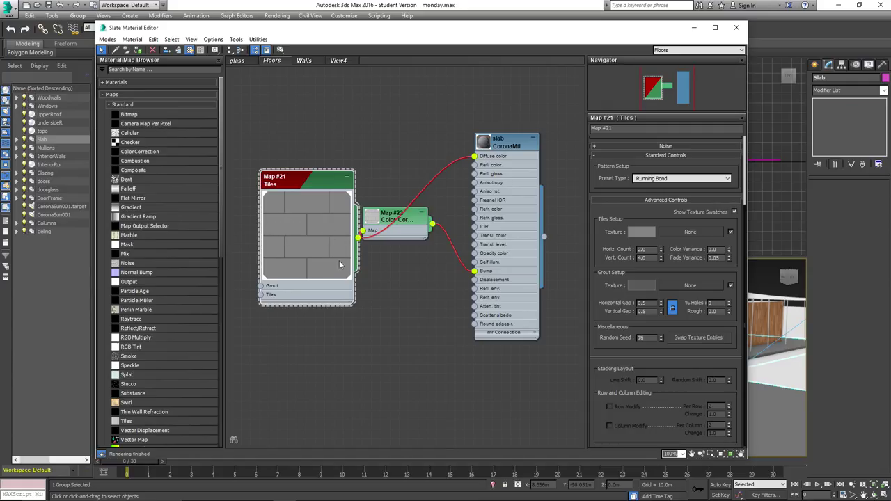
# Step: Scroll the Tiles parameters, then reposition the Map #21 Tiles node up and left in the graph
pyautogui.click(601, 279)
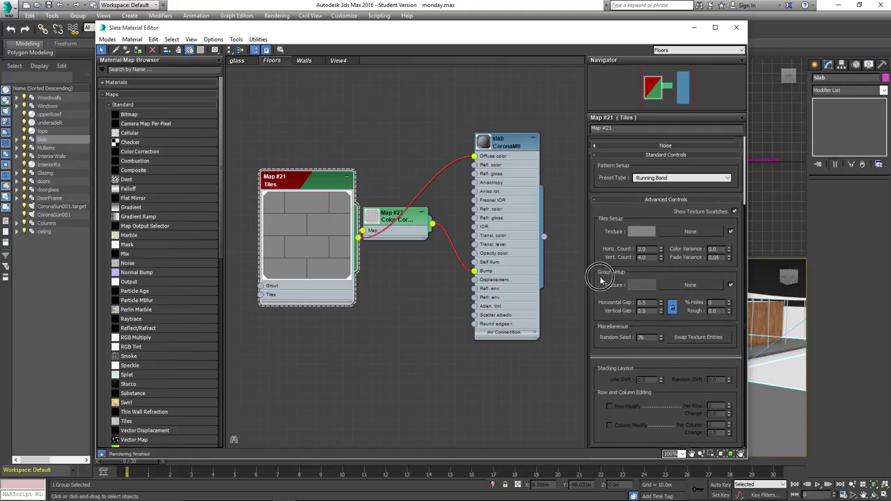
pyautogui.moveTo(601, 279); pyautogui.dragTo(601, 277)
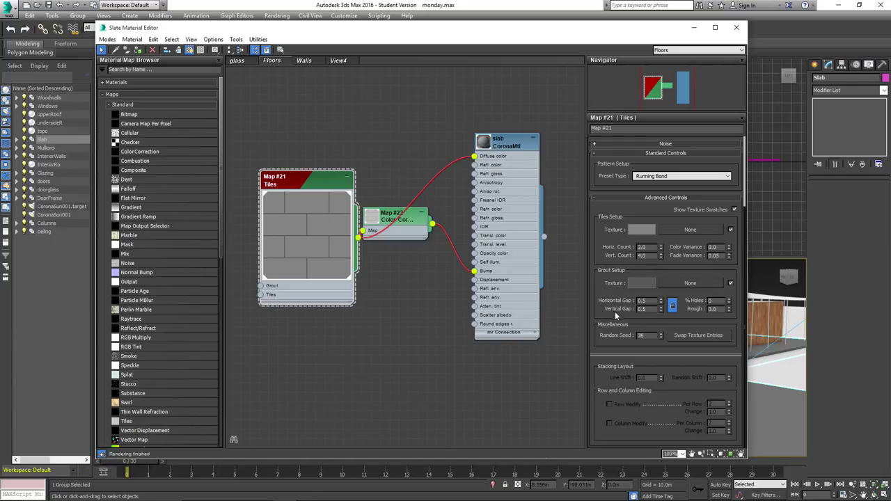
pyautogui.moveTo(603, 293); pyautogui.dragTo(605, 342)
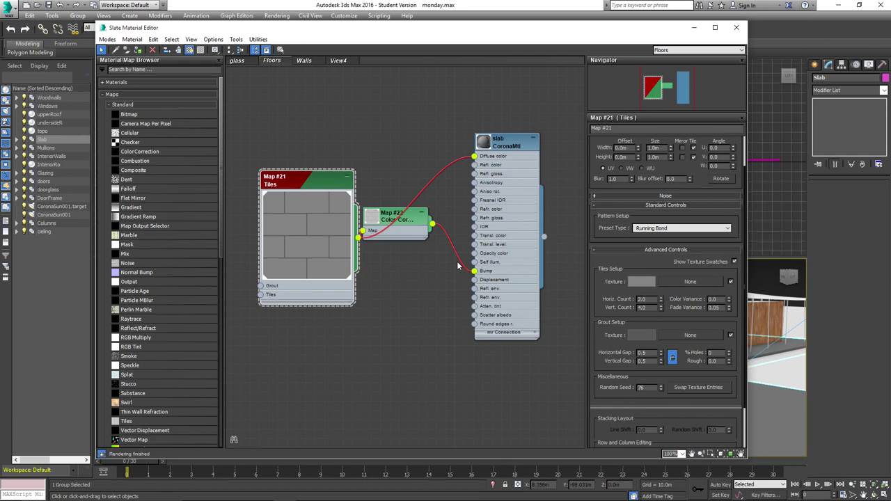
pyautogui.moveTo(309, 180); pyautogui.dragTo(301, 180)
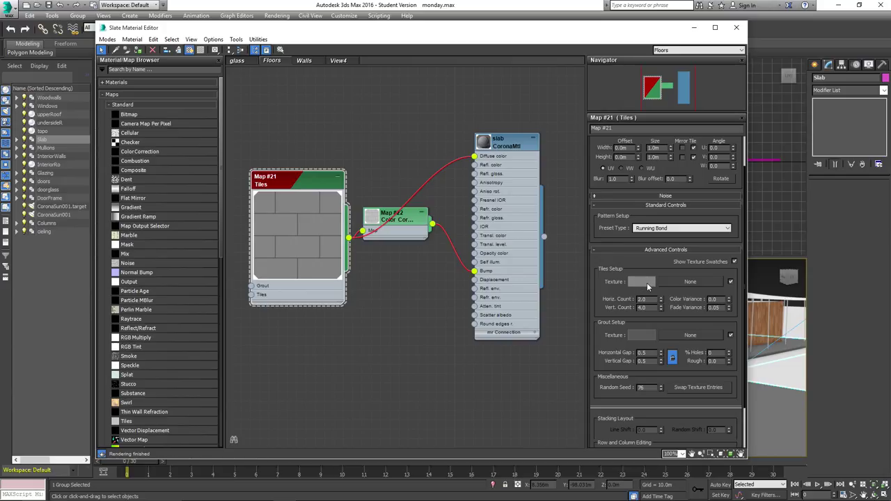
pyautogui.click(296, 180)
pyautogui.moveTo(296, 180); pyautogui.dragTo(286, 143)
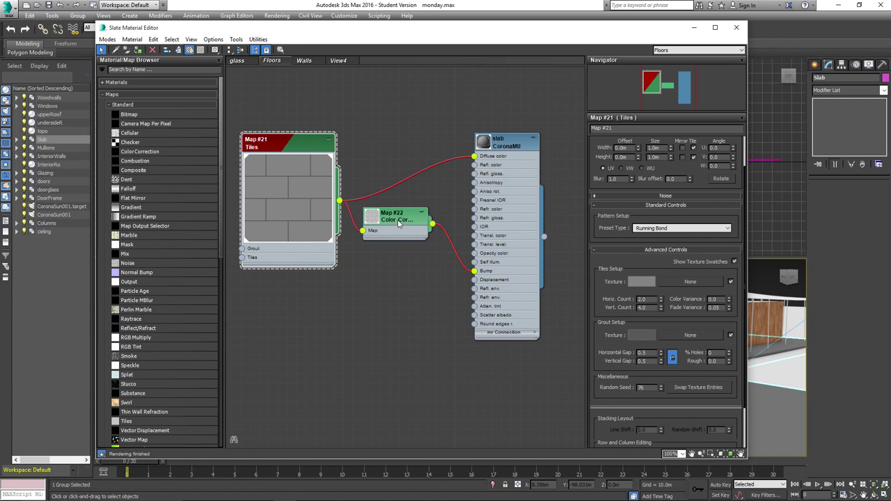
# Step: Expand the Map #22 Color Correction preview, show its settings, and preview the slab CoronaMtl sphere
pyautogui.doubleClick(374, 217)
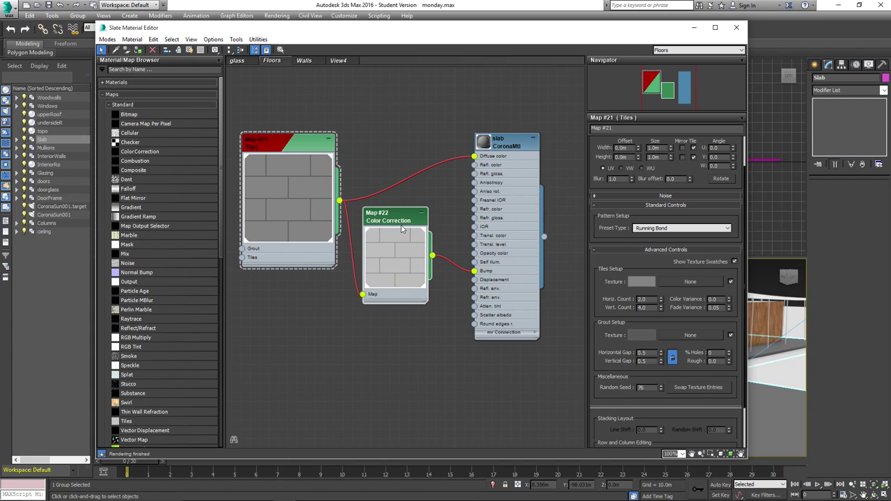
pyautogui.doubleClick(398, 222)
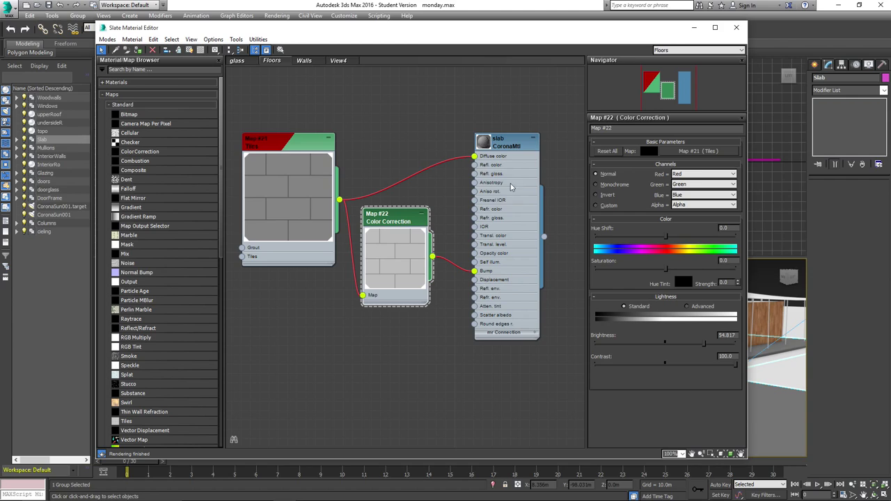
pyautogui.doubleClick(483, 142)
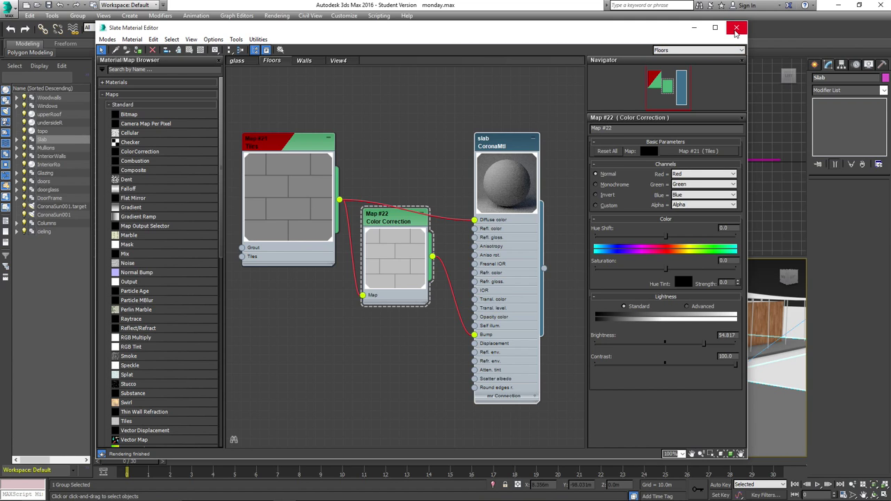
# Step: Close the Slate editor, orbit the Perspective view around the building, and select the Slab object
pyautogui.click(736, 29)
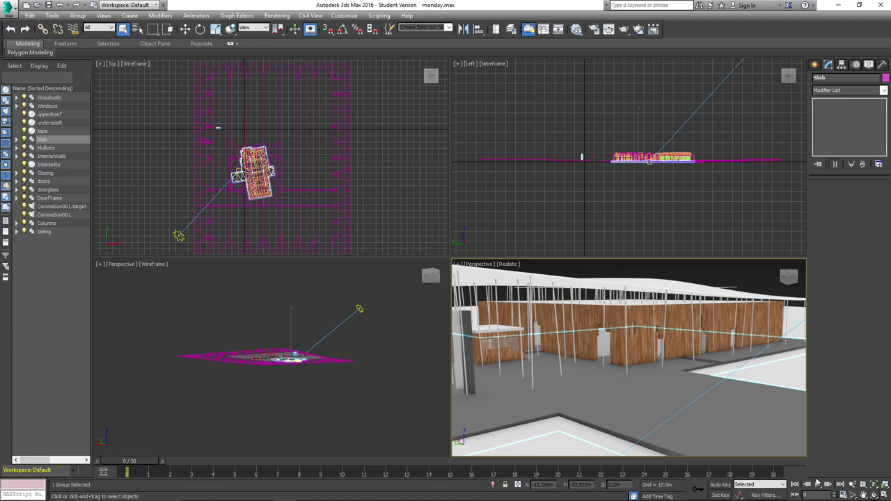
pyautogui.click(555, 272)
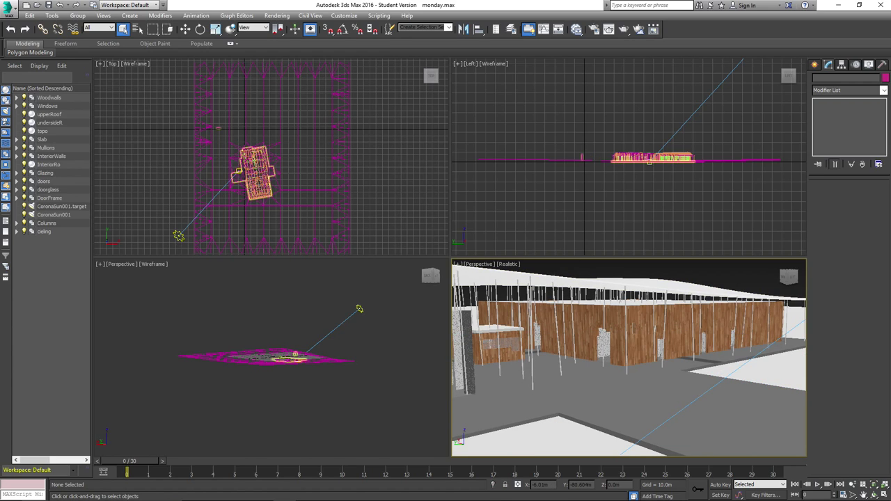
pyautogui.click(864, 496)
pyautogui.click(864, 489)
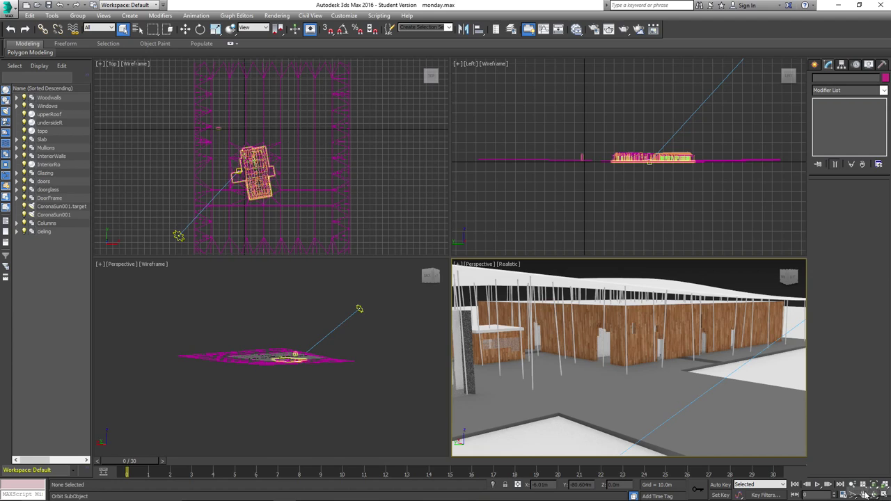
pyautogui.moveTo(863, 500)
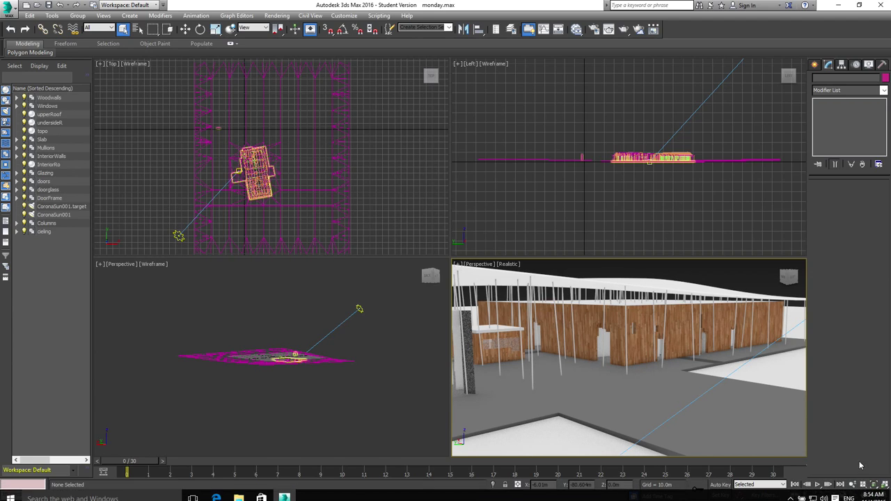
pyautogui.click(875, 494)
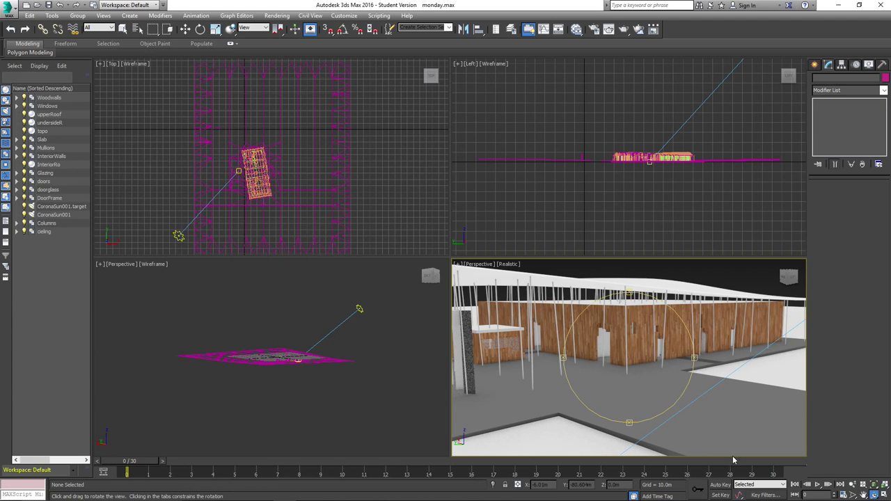
pyautogui.moveTo(635, 381); pyautogui.dragTo(715, 333)
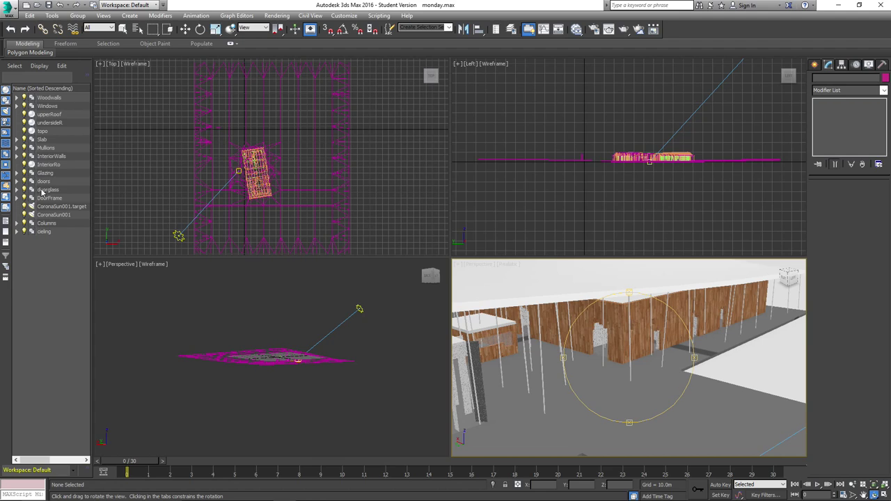
pyautogui.click(42, 141)
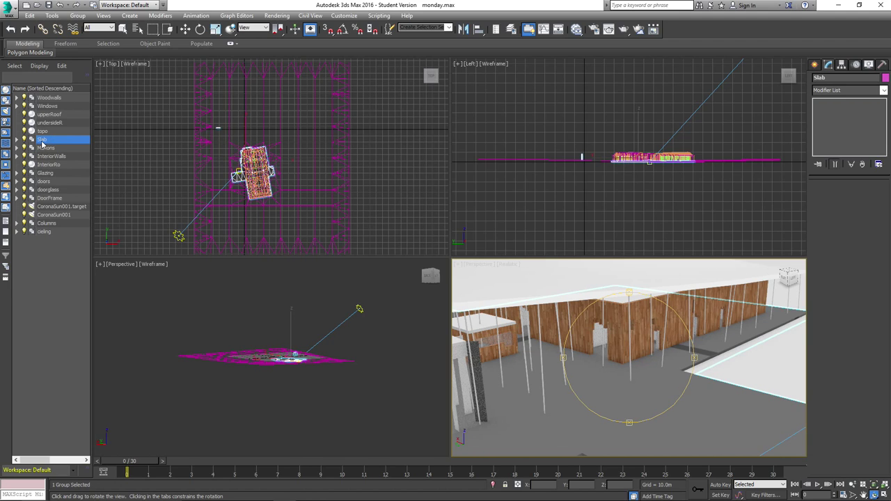
# Step: Add a UVW Map modifier to the Slab with Box projection and check the floor texture
pyautogui.click(853, 91)
pyautogui.write('uvw')
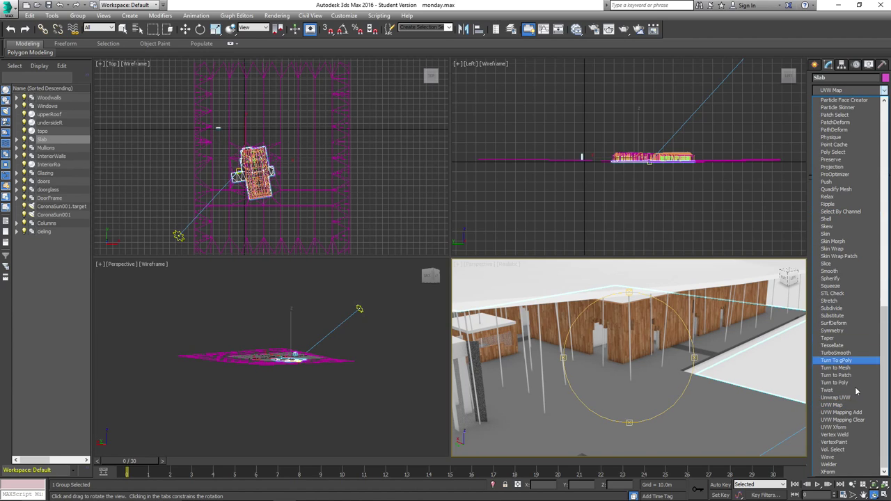
pyautogui.click(839, 406)
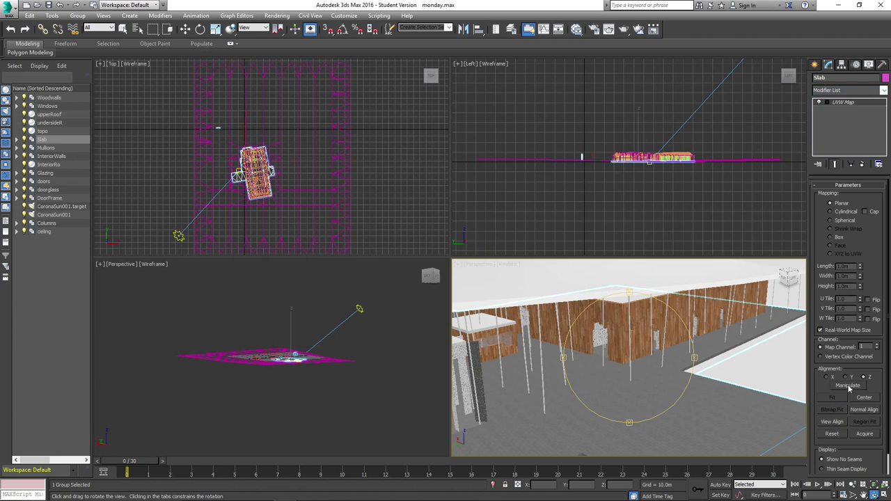
pyautogui.click(830, 238)
pyautogui.moveTo(545, 442); pyautogui.dragTo(545, 442)
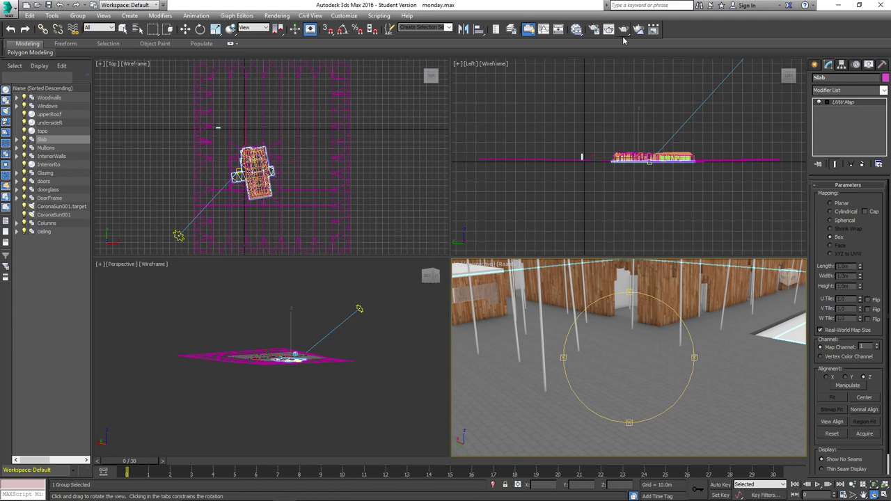
# Step: Set the Map #21 Tiles coordinate size to 3.0m width and 3.0m height
pyautogui.click(574, 30)
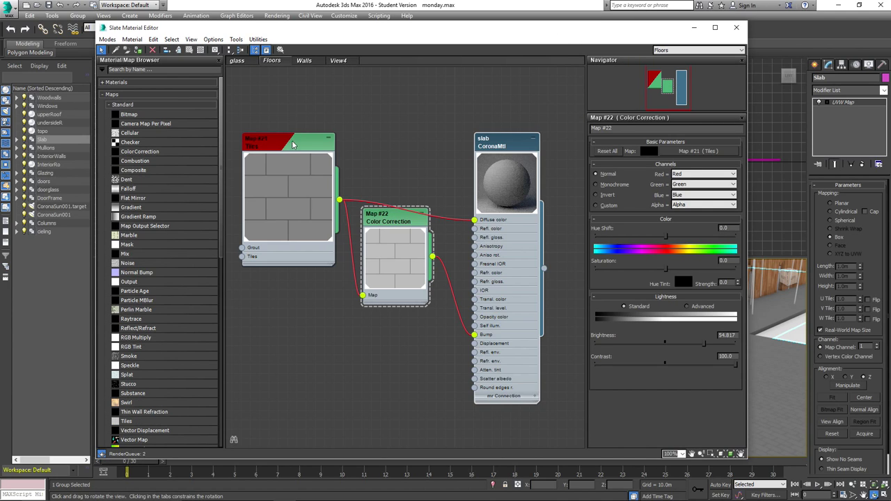
pyautogui.doubleClick(288, 146)
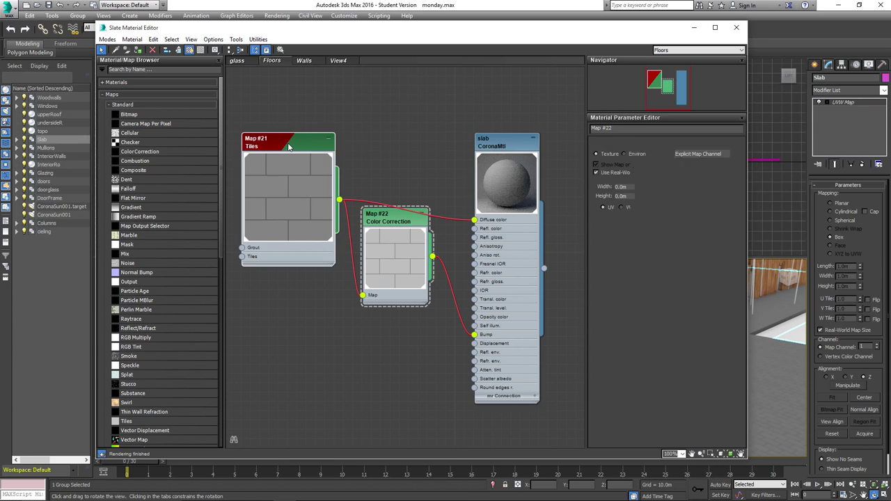
pyautogui.click(661, 187)
pyautogui.write('3')
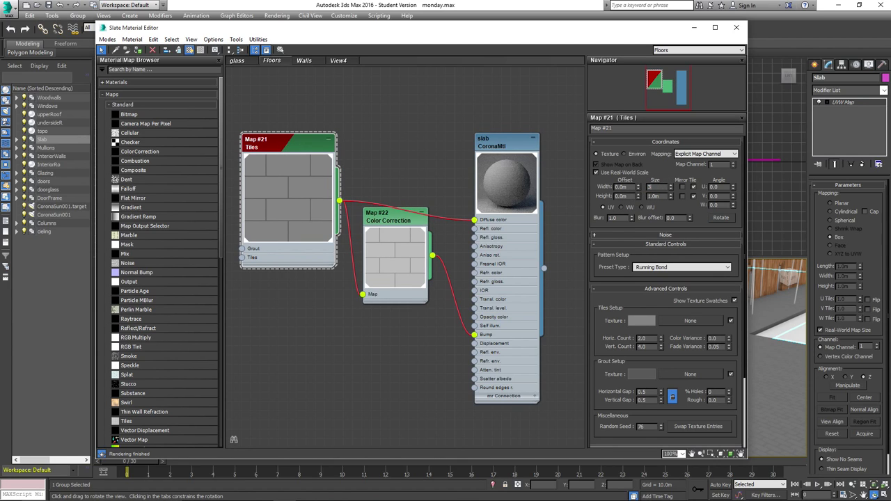
pyautogui.press('Tab')
pyautogui.write('3')
pyautogui.press('Return')
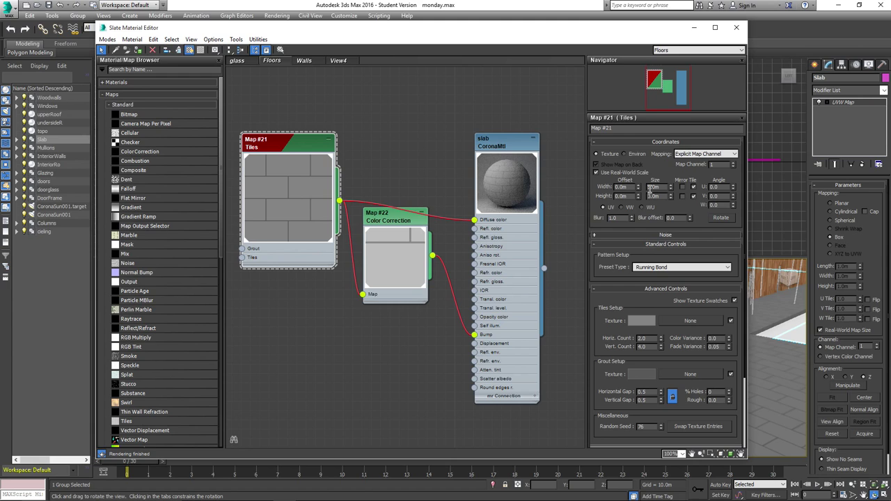
pyautogui.click(737, 29)
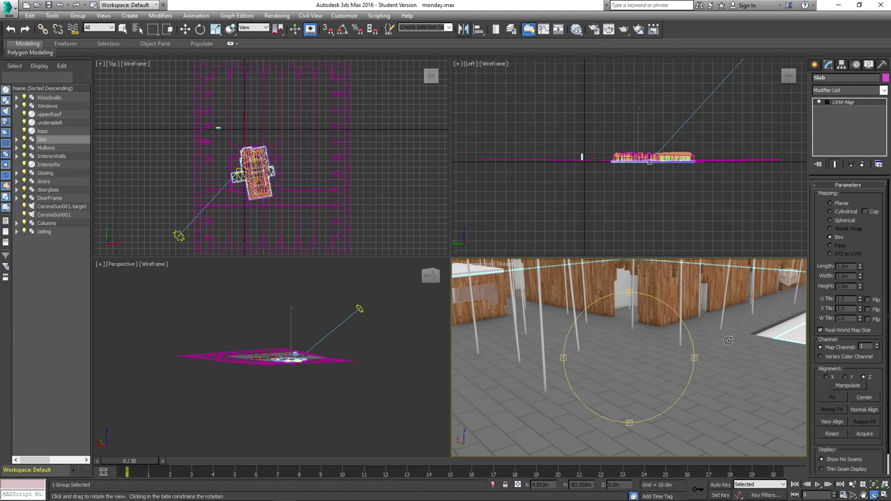
pyautogui.moveTo(728, 340); pyautogui.dragTo(727, 341)
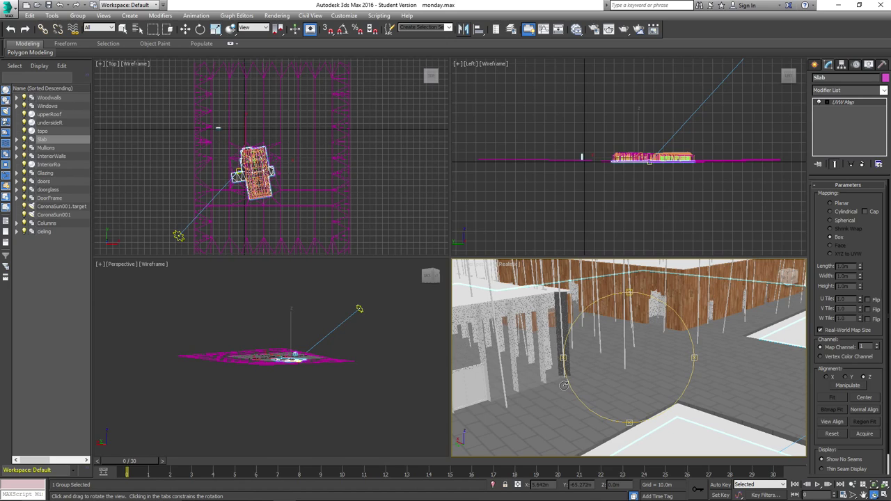
pyautogui.moveTo(664, 368); pyautogui.dragTo(664, 368)
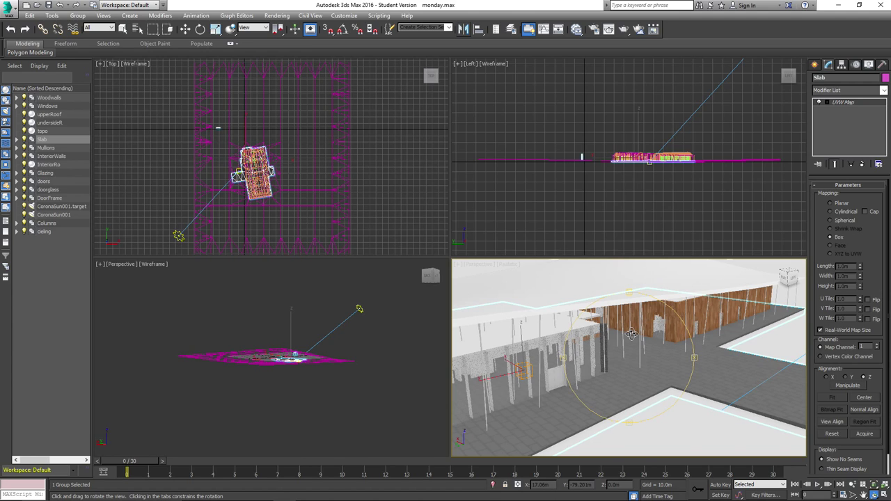
pyautogui.scroll(4, 638, 390)
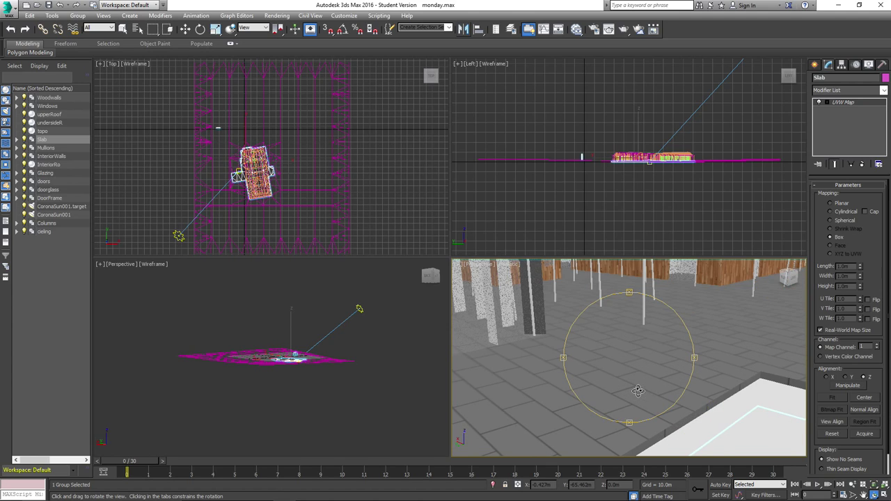
pyautogui.scroll(-4, 638, 391)
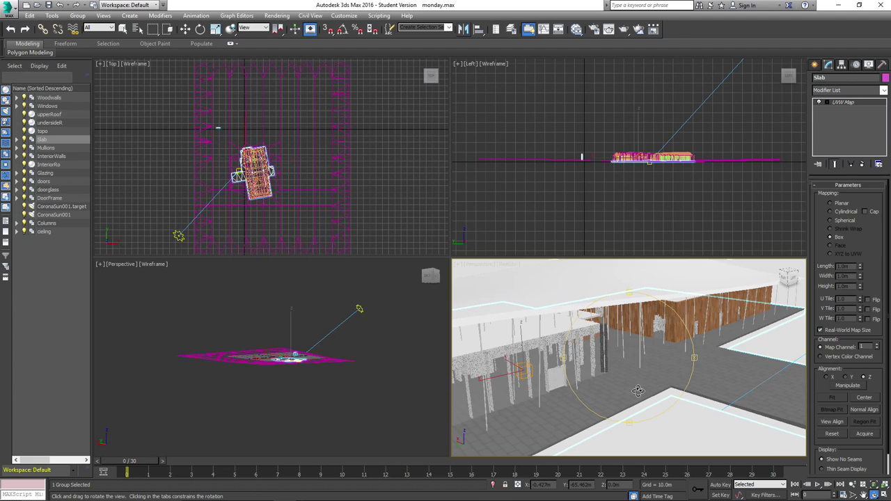
pyautogui.scroll(-3, 638, 391)
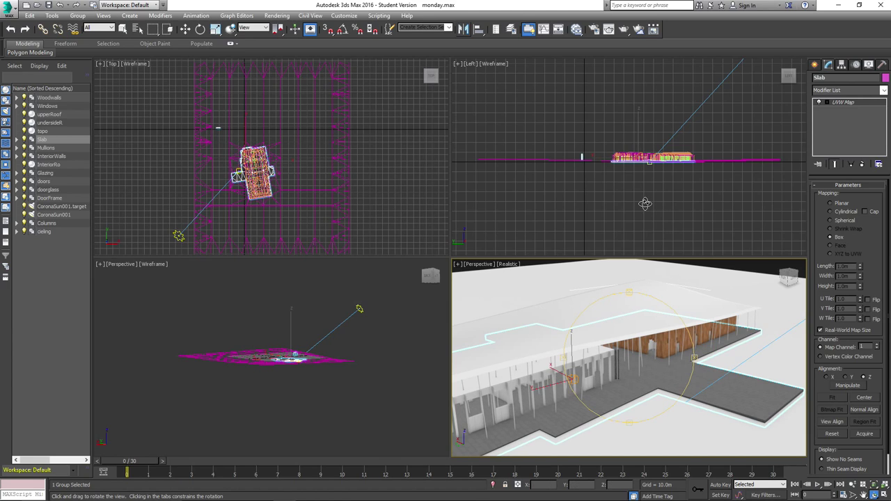
# Step: Reopen the Slate Material Editor on the glass node view
pyautogui.click(577, 32)
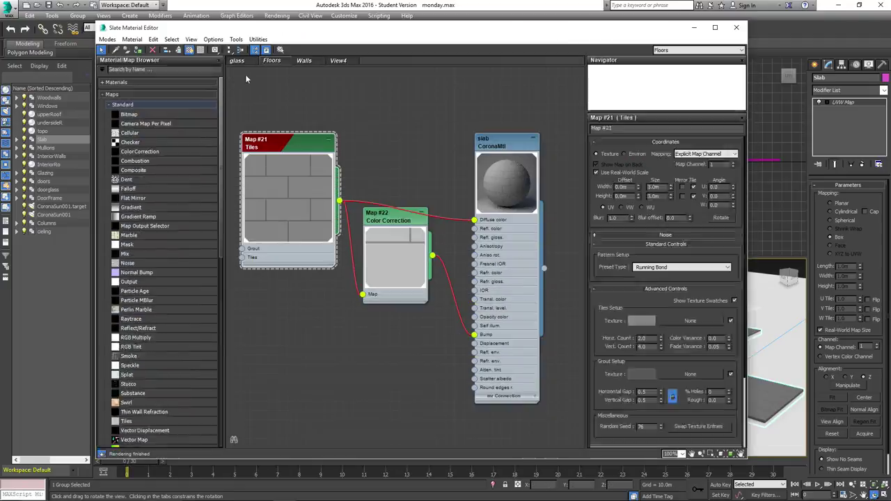
pyautogui.click(243, 63)
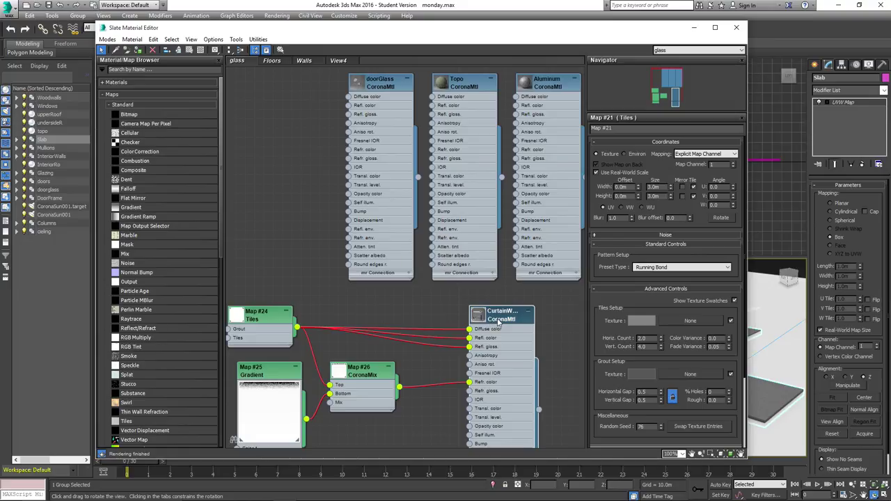
# Step: Show the doorGlass CoronaMtl parameters and review its reflection and thin no-refraction settings
pyautogui.click(376, 85)
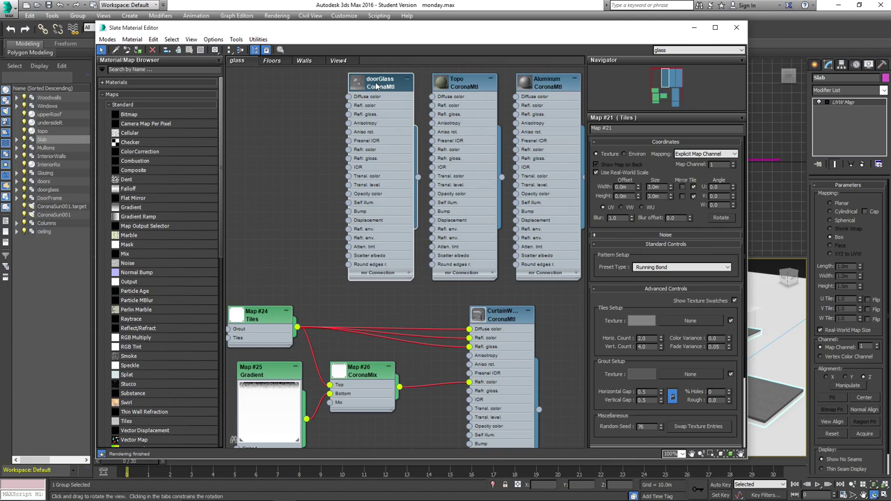
pyautogui.doubleClick(377, 86)
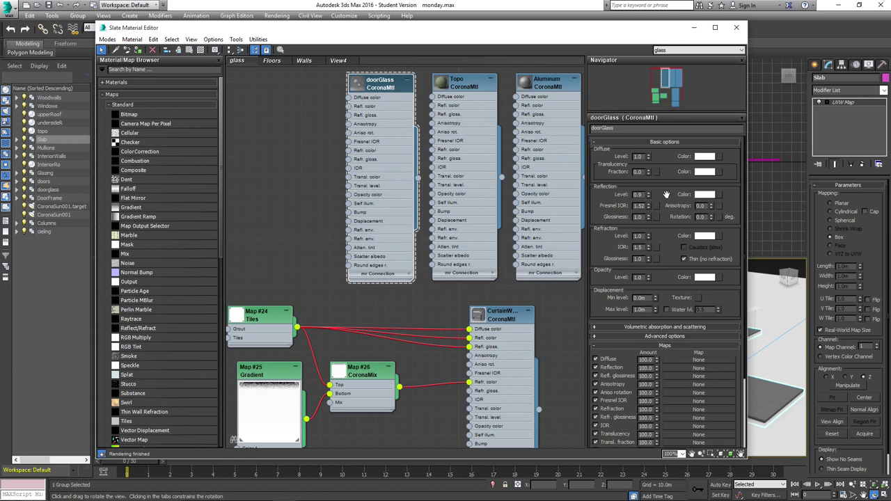
pyautogui.scroll(-1, 668, 176)
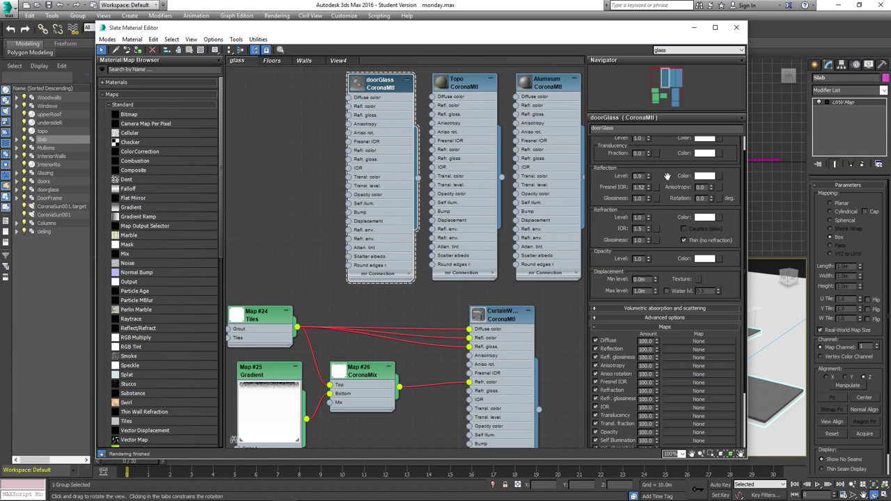
pyautogui.click(667, 171)
pyautogui.moveTo(666, 171); pyautogui.dragTo(664, 192)
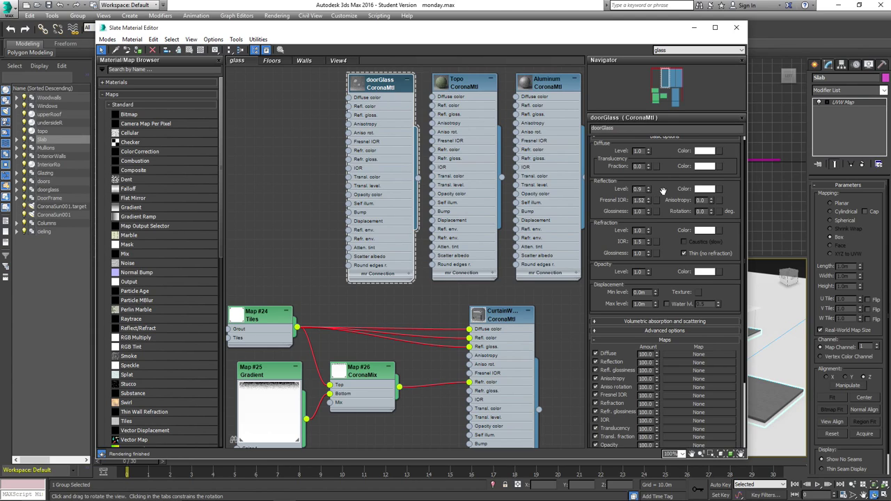
pyautogui.moveTo(663, 190); pyautogui.dragTo(664, 188)
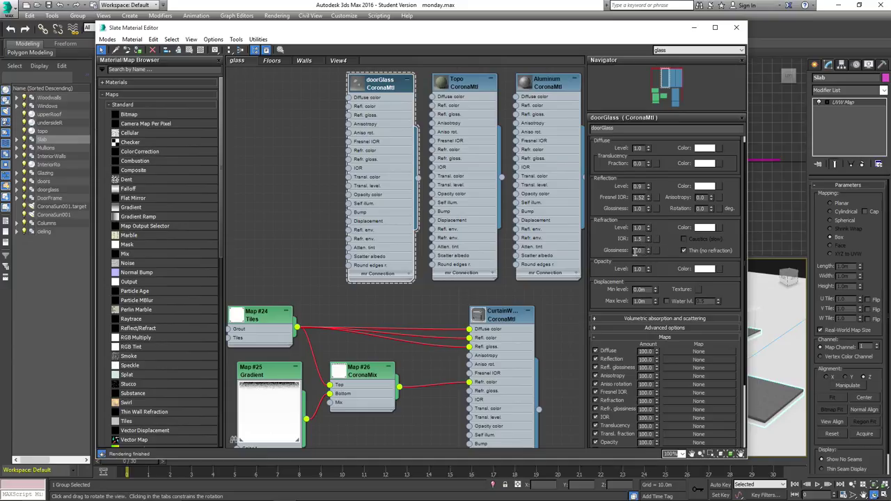
pyautogui.click(684, 252)
pyautogui.click(684, 252)
pyautogui.moveTo(439, 307); pyautogui.dragTo(460, 231, button='middle')
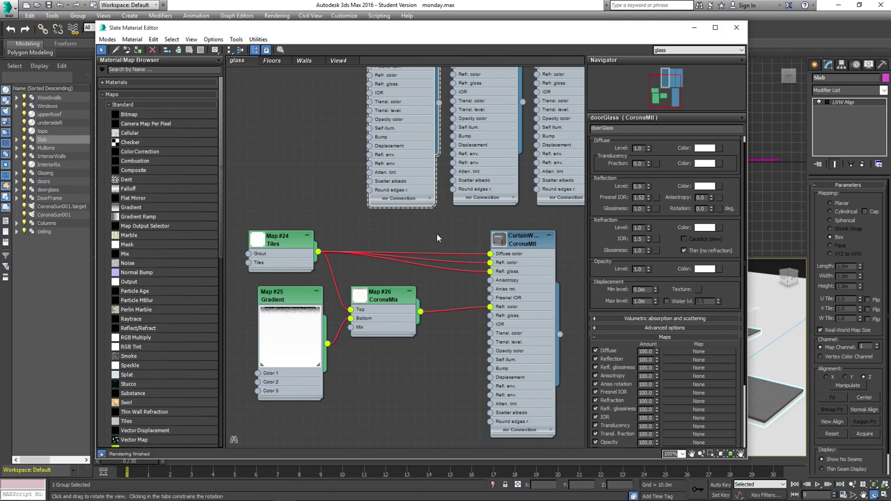
# Step: Show CurtainWallGlass, then the Map #24 Tiles Advanced Controls with 1.0 tile counts and grout gaps 0.9/0.2
pyautogui.click(523, 244)
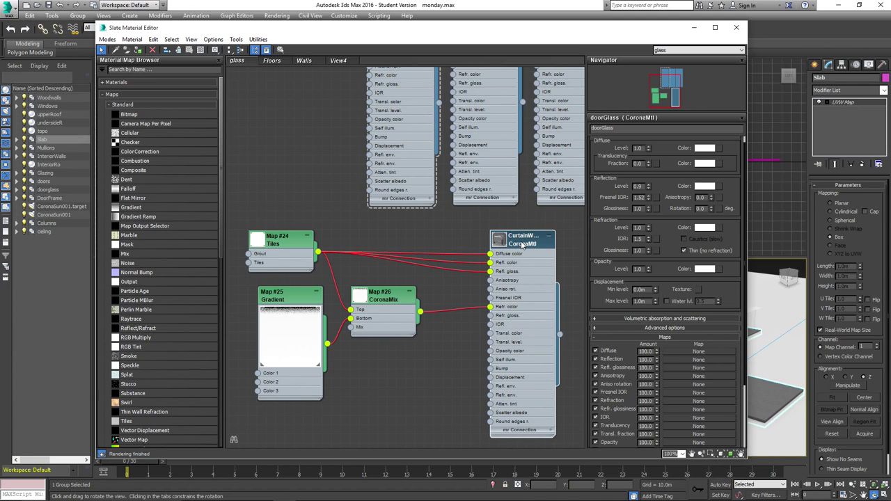
pyautogui.doubleClick(523, 245)
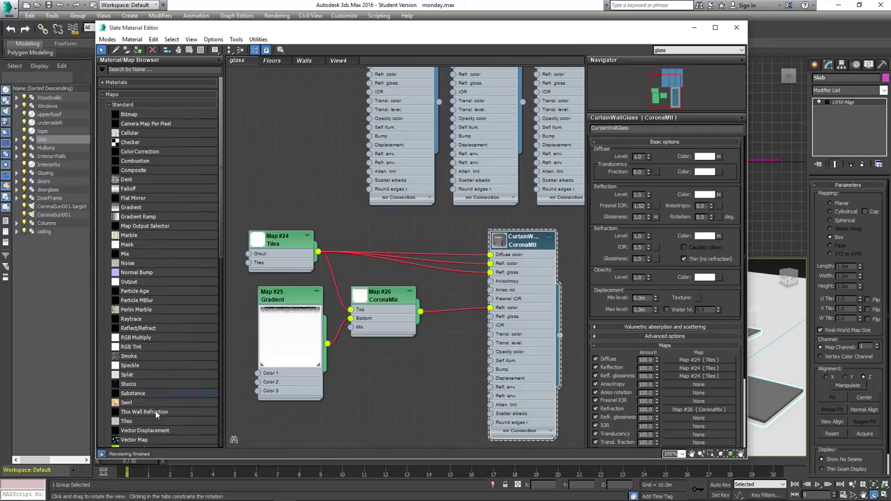
pyautogui.moveTo(174, 421)
pyautogui.mouseDown()
pyautogui.moveTo(258, 408)
pyautogui.moveTo(179, 423)
pyautogui.mouseUp()
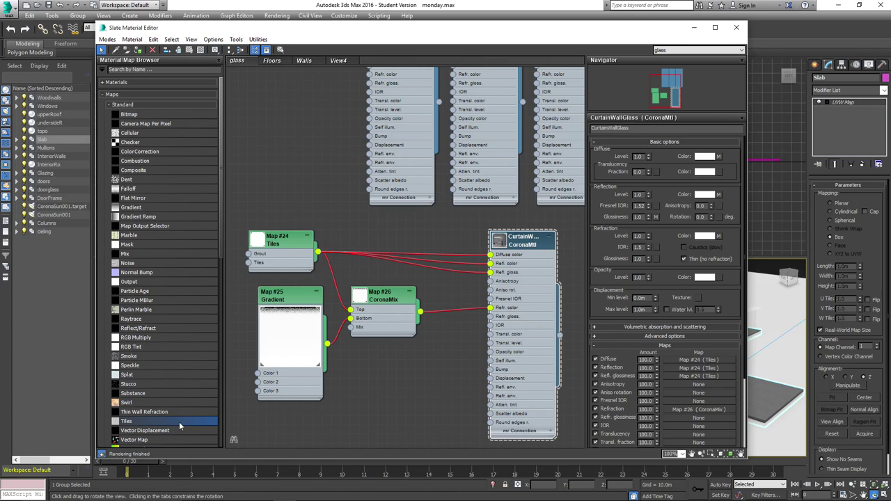
pyautogui.doubleClick(282, 241)
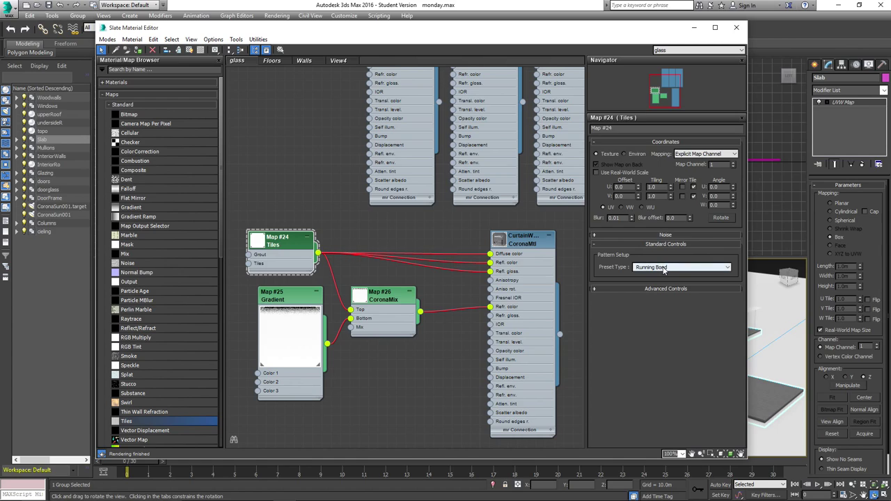
pyautogui.click(594, 289)
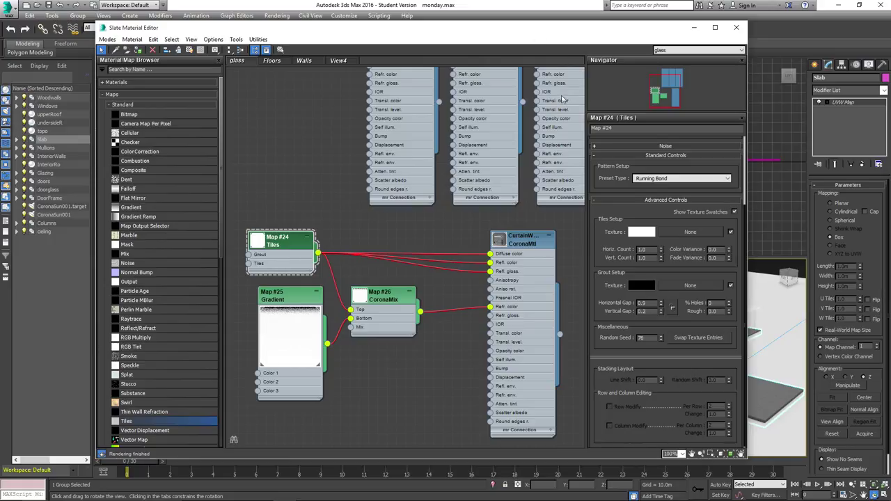
pyautogui.moveTo(548, 28); pyautogui.dragTo(343, 51)
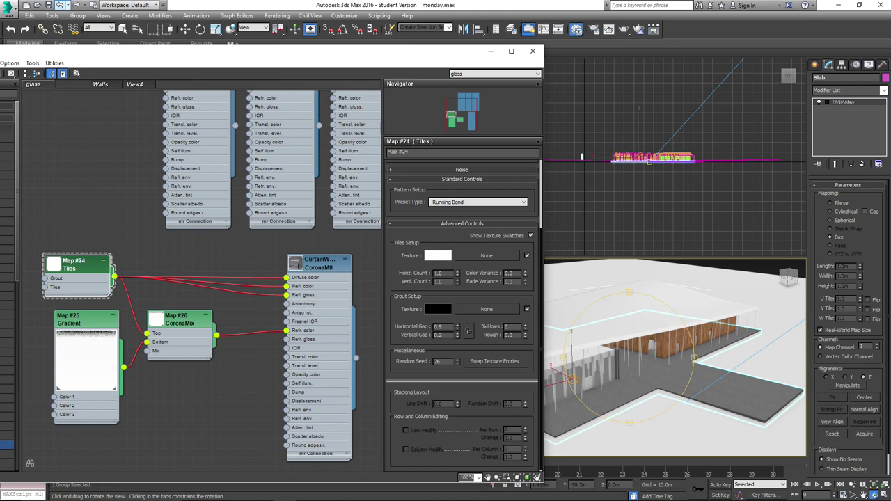
# Step: Drag the Slate Material Editor window left, clear of the Perspective viewport
pyautogui.moveTo(104, 61); pyautogui.dragTo(277, 61)
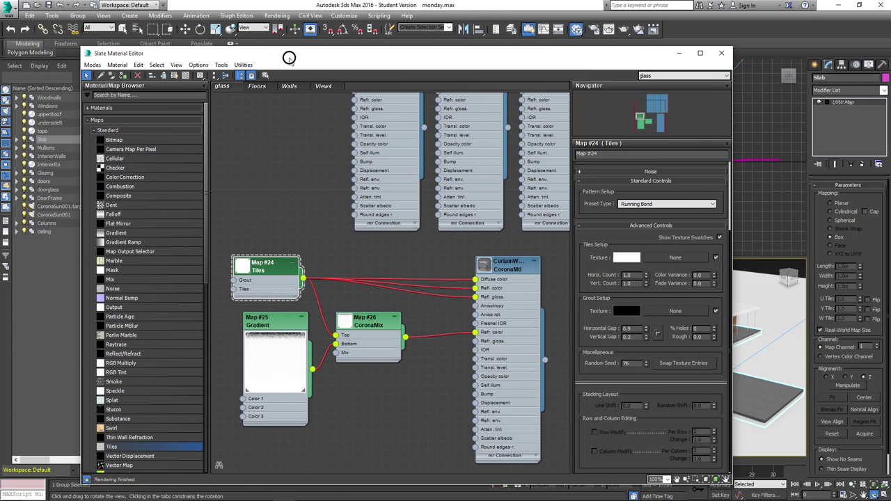
pyautogui.moveTo(394, 58); pyautogui.dragTo(163, 56)
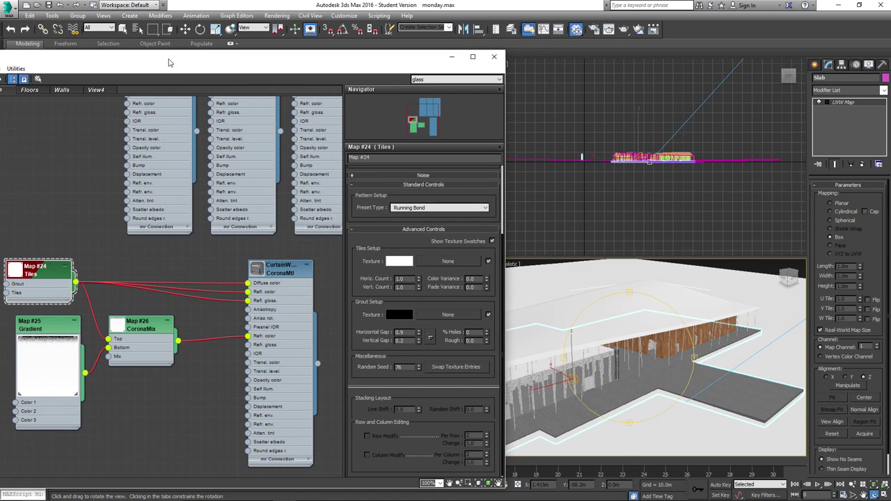
pyautogui.moveTo(592, 420); pyautogui.dragTo(590, 419)
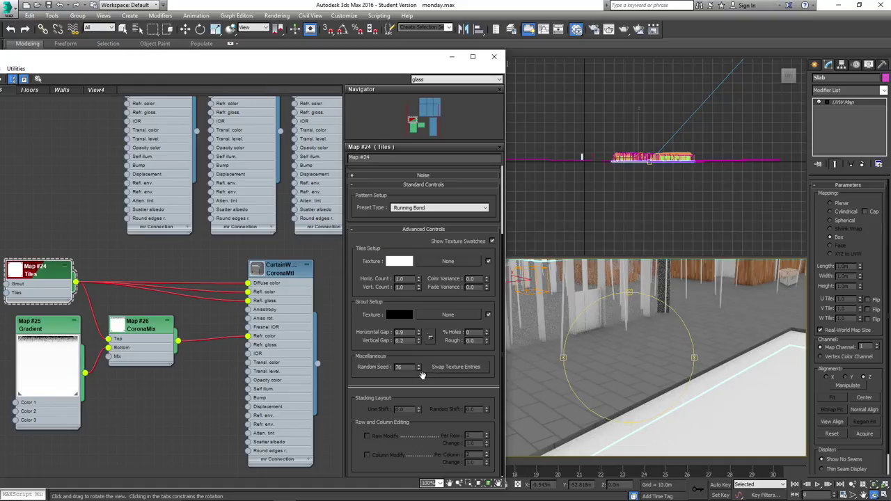
# Step: Render the Perspective view with Corona, inspect the glass wall and tiled ground, then close it
pyautogui.click(631, 32)
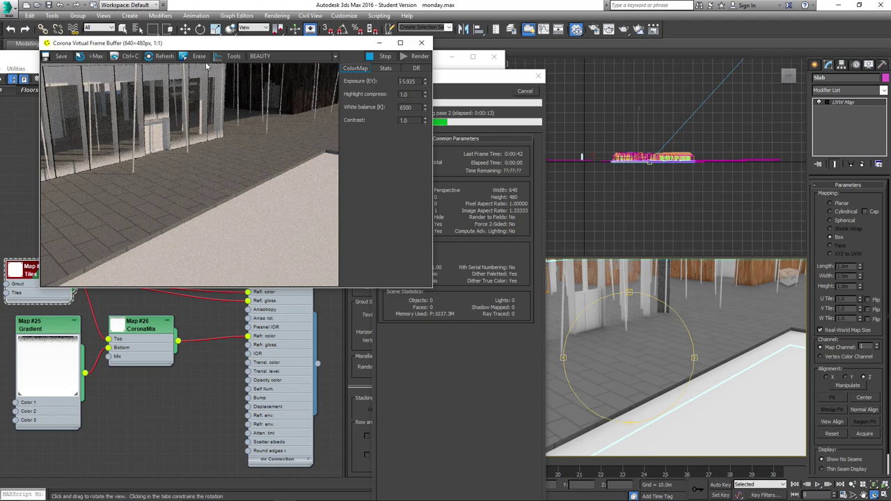
pyautogui.moveTo(222, 49); pyautogui.dragTo(281, 51)
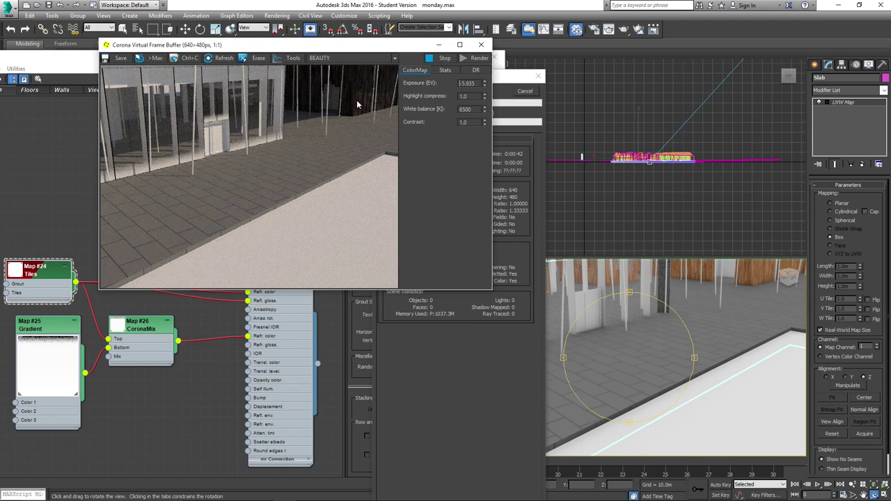
pyautogui.click(481, 46)
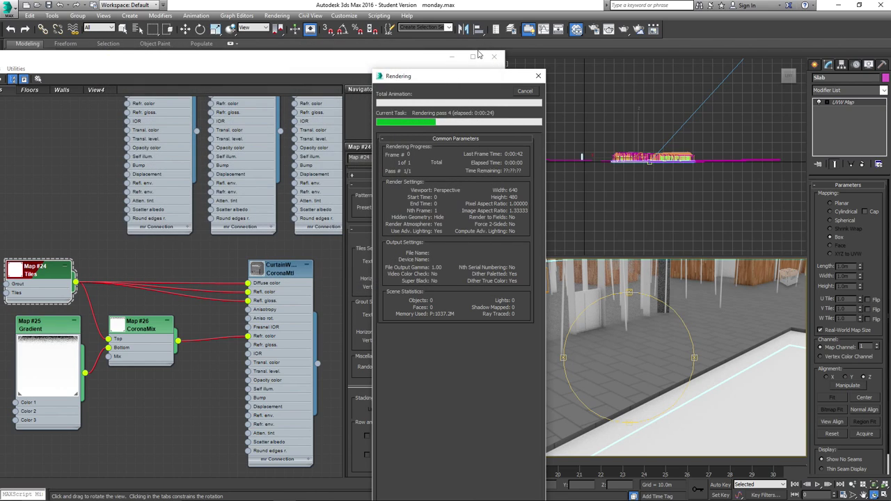
# Step: Dismiss the finished render progress and close the Slate Material Editor to reveal the four viewports
pyautogui.click(525, 90)
pyautogui.moveTo(355, 61); pyautogui.dragTo(548, 39)
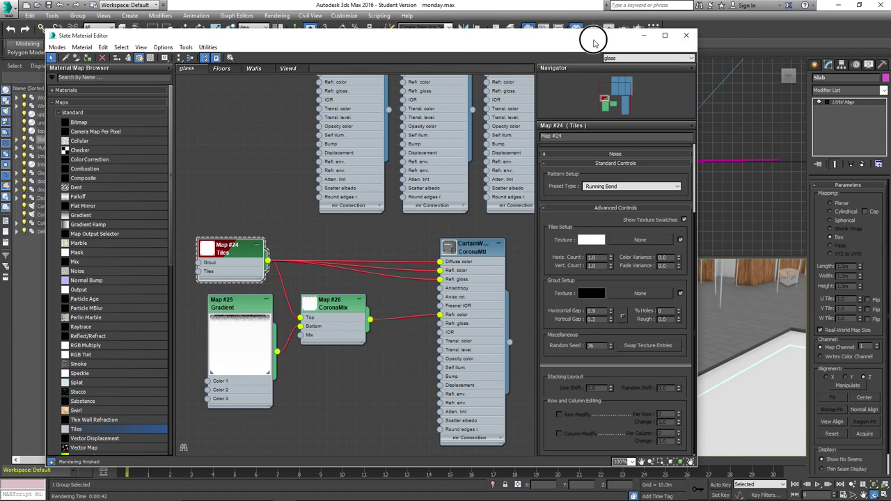
pyautogui.moveTo(594, 39); pyautogui.dragTo(622, 36)
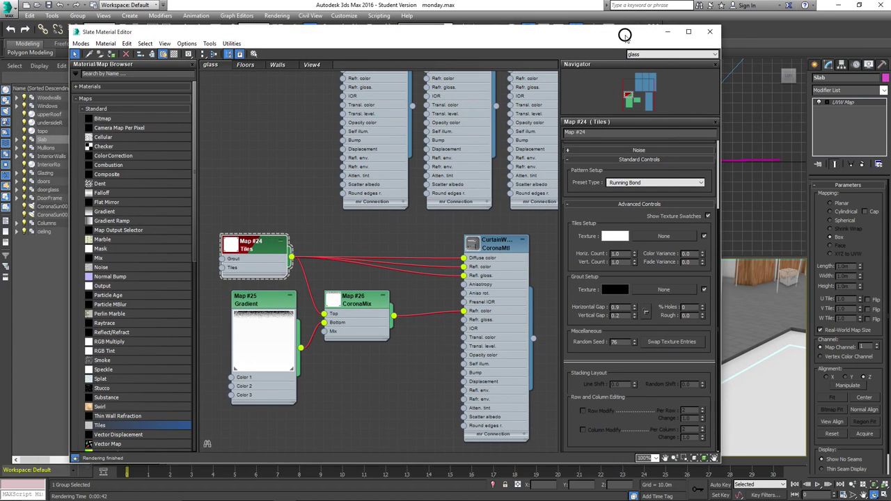
pyautogui.click(709, 32)
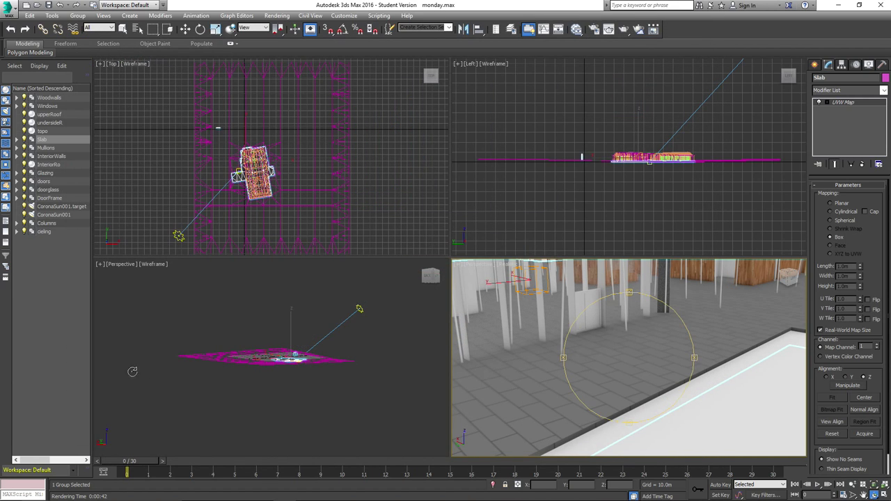